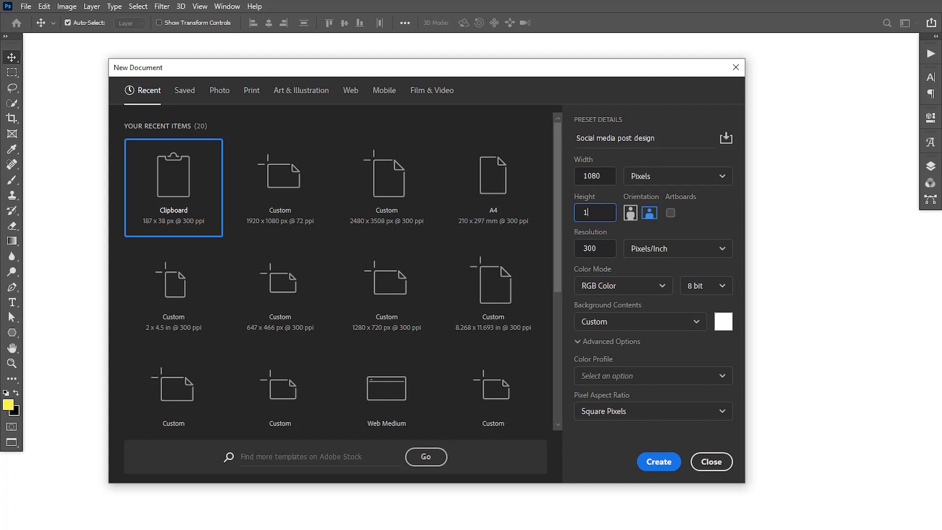
Step: Create the blank 1080 × 1080 px square document at 300 ppi
{"action": "left_click", "coordinate": [659, 461]}
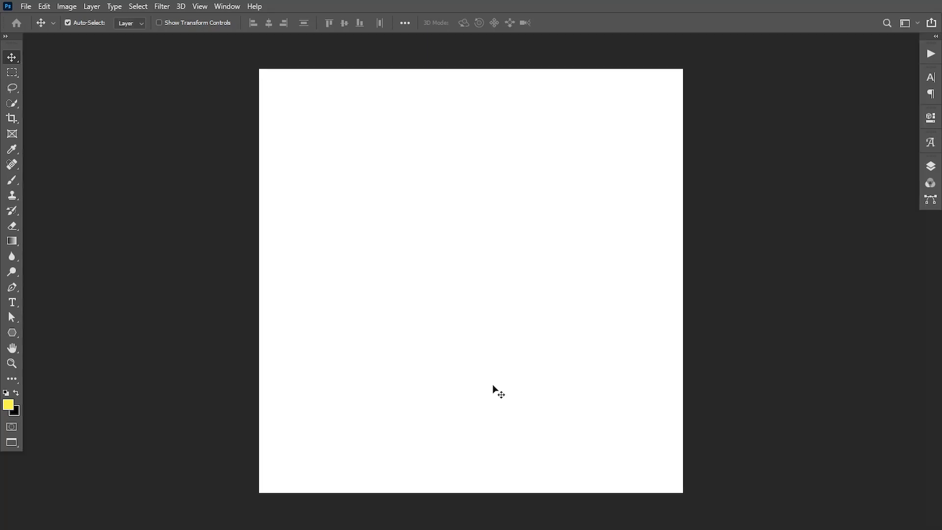
Step: Draw a full-height yellow rectangle near the right edge, nudge it left and widen it leftward
{"action": "left_click", "coordinate": [20, 336]}
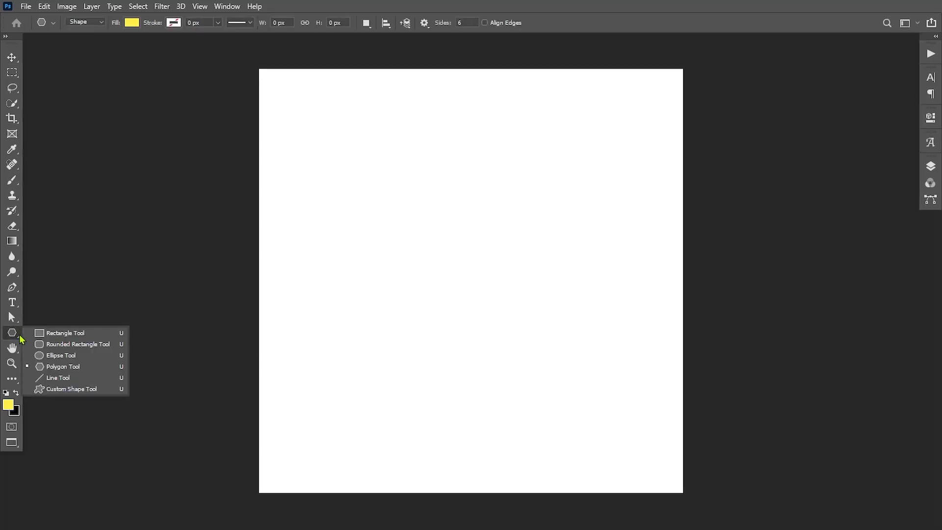
{"action": "left_click", "coordinate": [74, 332]}
{"action": "left_click_drag", "start_coordinate": [544, 57], "coordinate": [659, 486]}
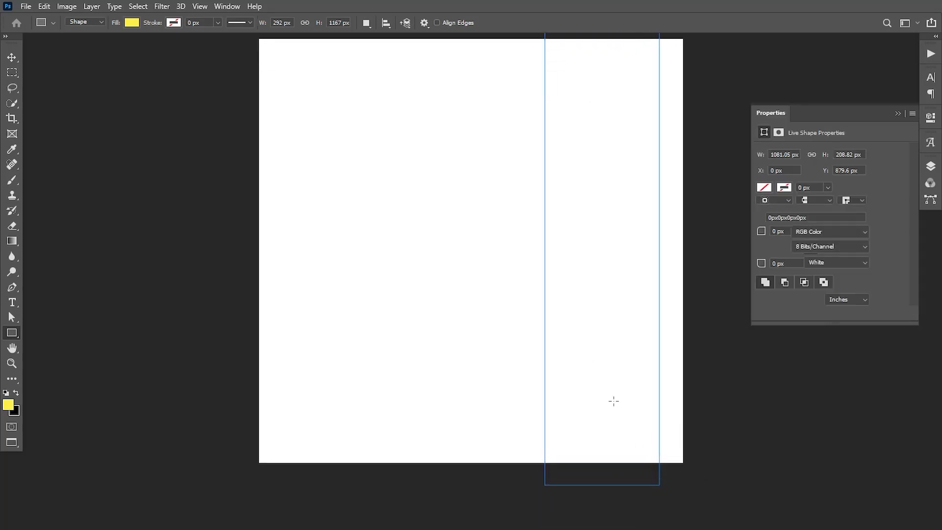
{"action": "left_click", "coordinate": [12, 57]}
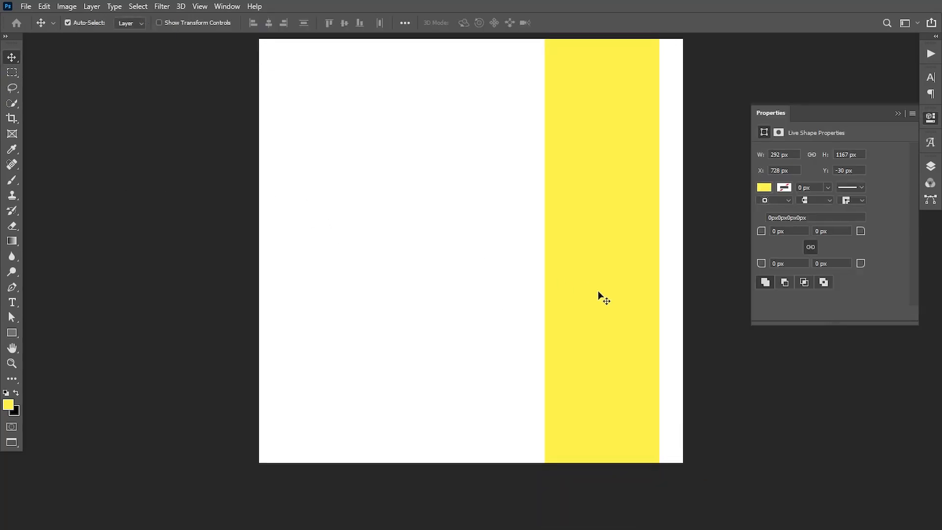
{"action": "left_click_drag", "start_coordinate": [603, 228], "coordinate": [582, 264]}
{"action": "key", "text": "ctrl+t"}
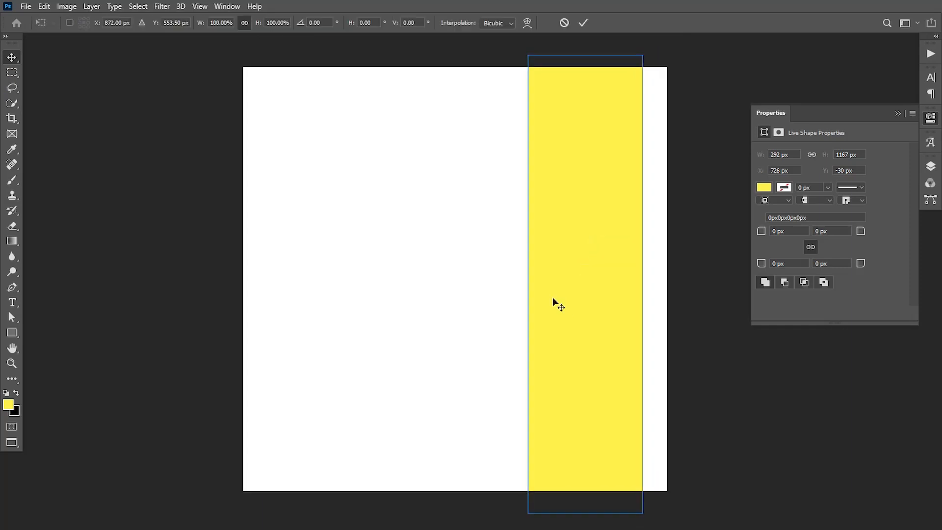
{"action": "left_click_drag", "start_coordinate": [529, 284], "coordinate": [517, 285]}
{"action": "left_click", "coordinate": [582, 23]}
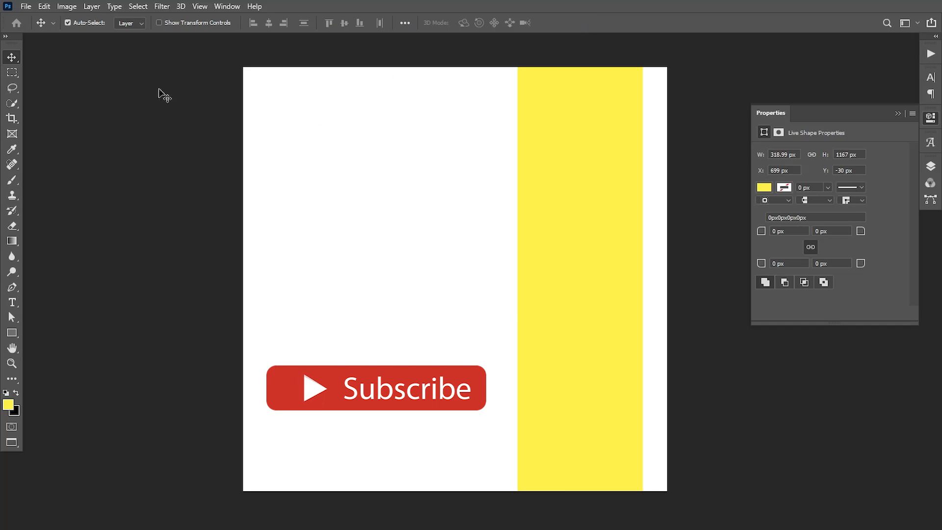
{"action": "left_click", "coordinate": [26, 7]}
Step: Place the skyscraper photo as an embedded image, shifted toward the right
{"action": "left_click", "coordinate": [44, 181]}
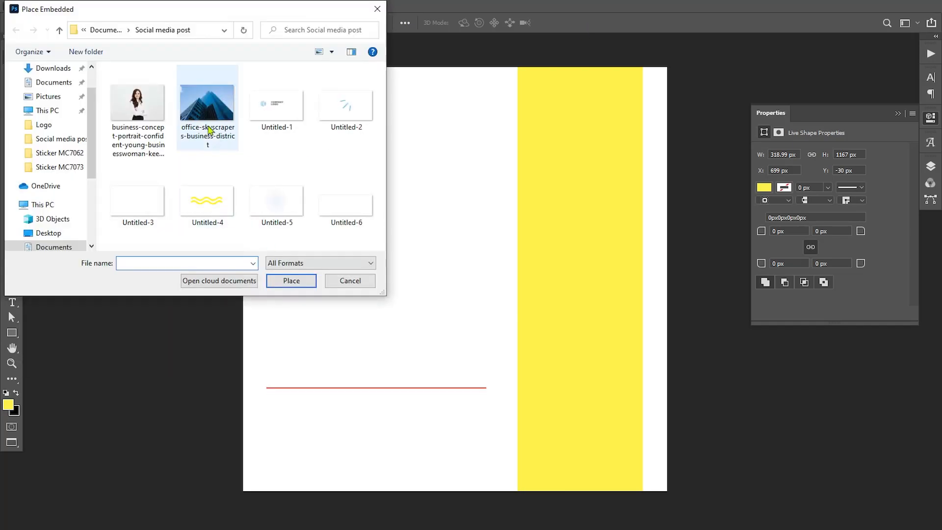
{"action": "left_click", "coordinate": [208, 130]}
{"action": "left_click", "coordinate": [293, 280]}
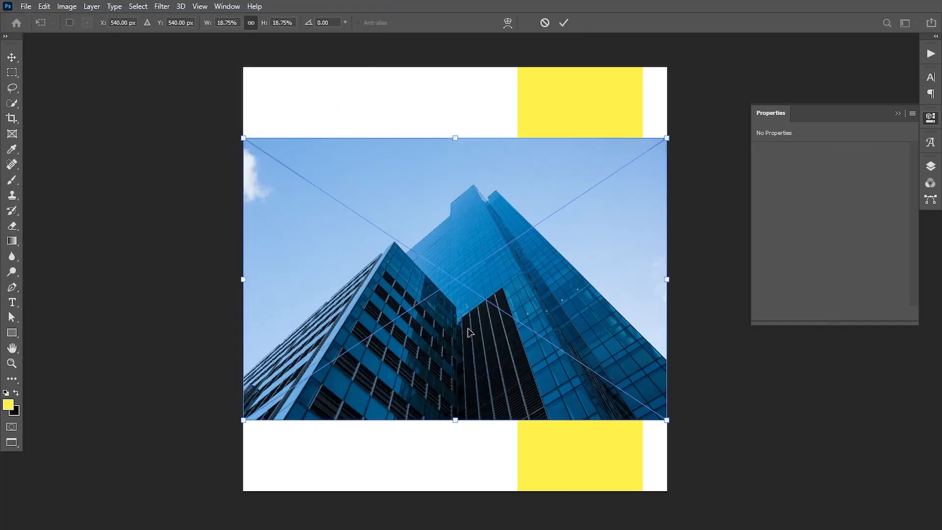
{"action": "left_click_drag", "start_coordinate": [469, 332], "coordinate": [599, 316]}
{"action": "key", "text": "Return"}
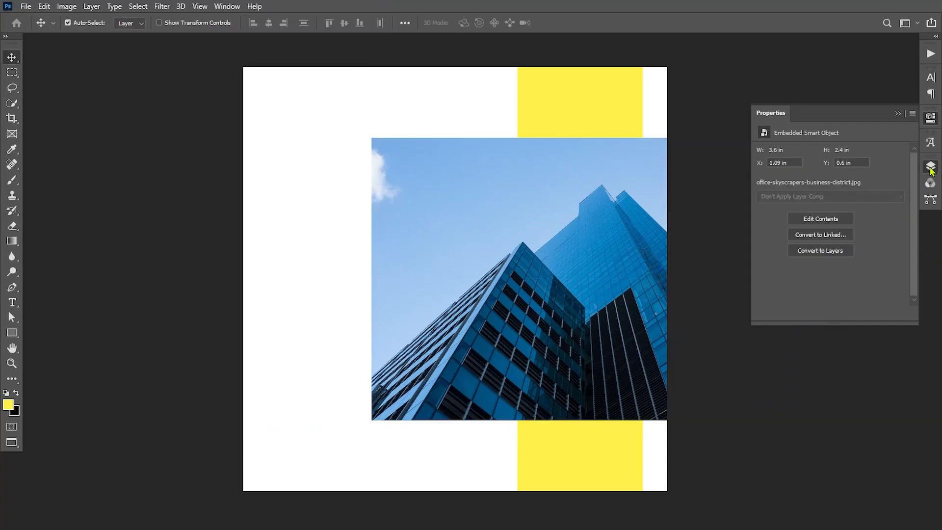
Step: Clip the skyscraper photo to the yellow bar and enlarge it to about 28.44% to fill it
{"action": "left_click", "coordinate": [930, 167]}
{"action": "left_click", "coordinate": [830, 247], "text": "alt"}
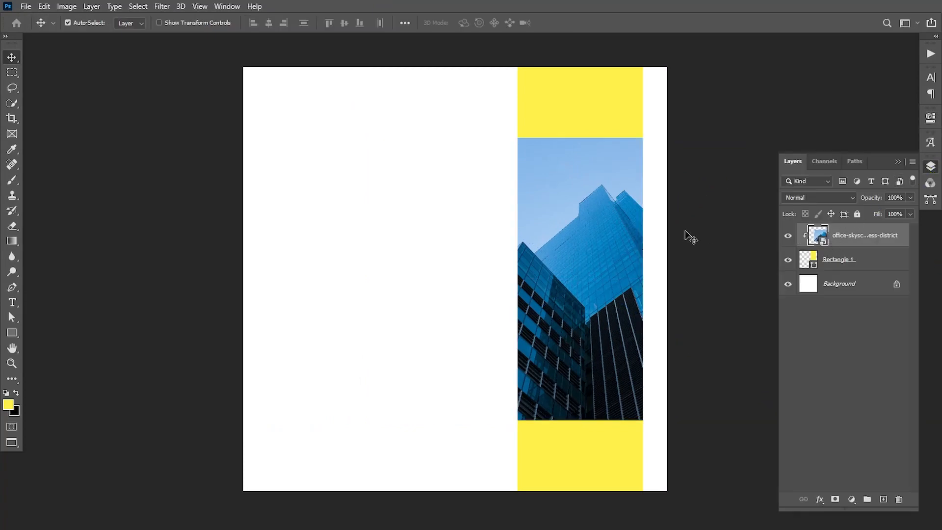
{"action": "key", "text": "ctrl+t"}
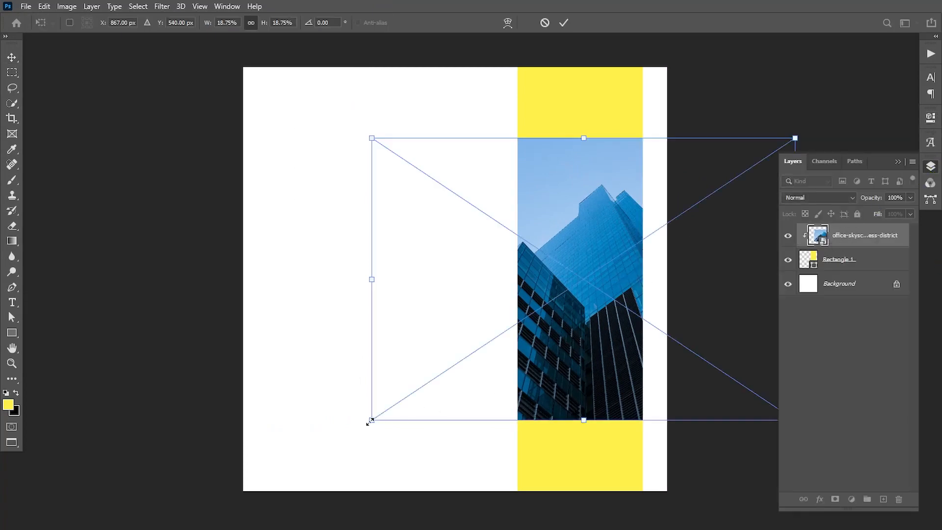
{"action": "left_click_drag", "start_coordinate": [372, 420], "coordinate": [263, 496]}
{"action": "left_click_drag", "start_coordinate": [575, 419], "coordinate": [534, 428]}
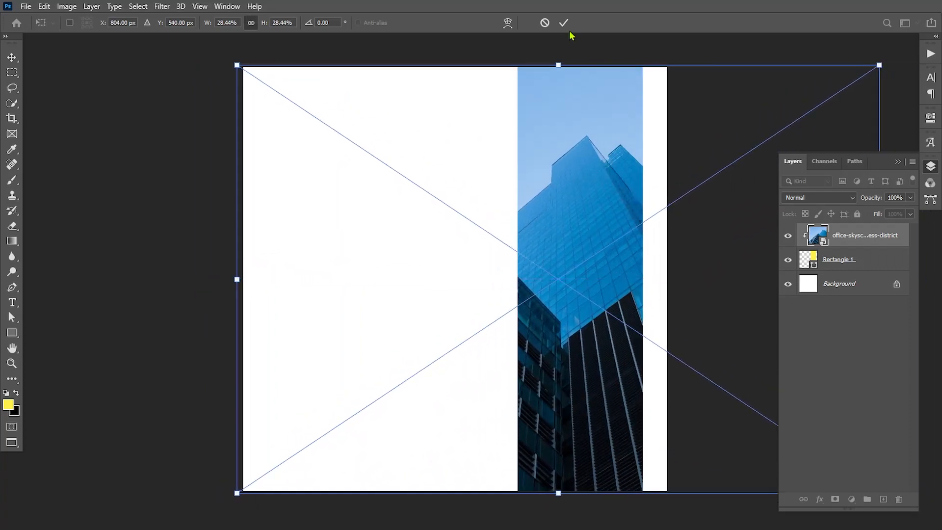
{"action": "left_click", "coordinate": [564, 23]}
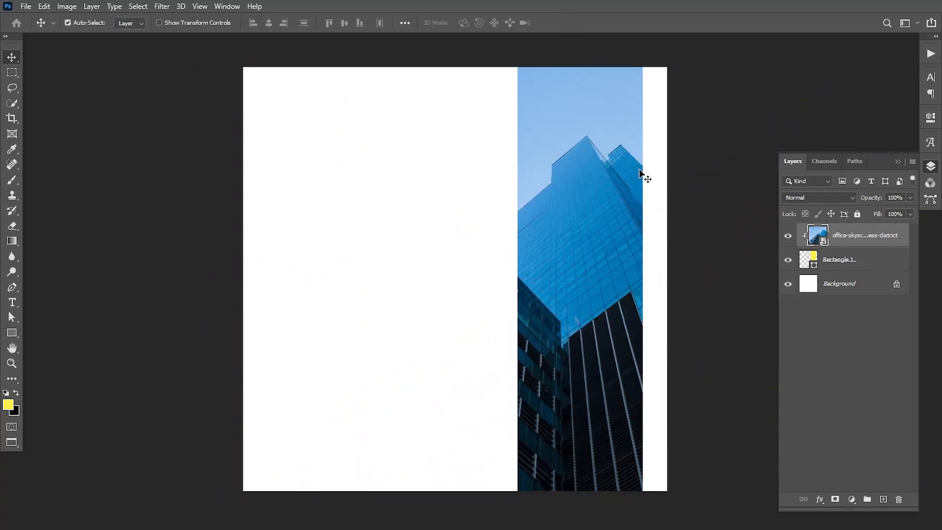
Step: Place the businesswoman portrait photo as an embedded image
{"action": "left_click", "coordinate": [26, 6]}
{"action": "left_click", "coordinate": [98, 242]}
{"action": "left_click", "coordinate": [137, 113]}
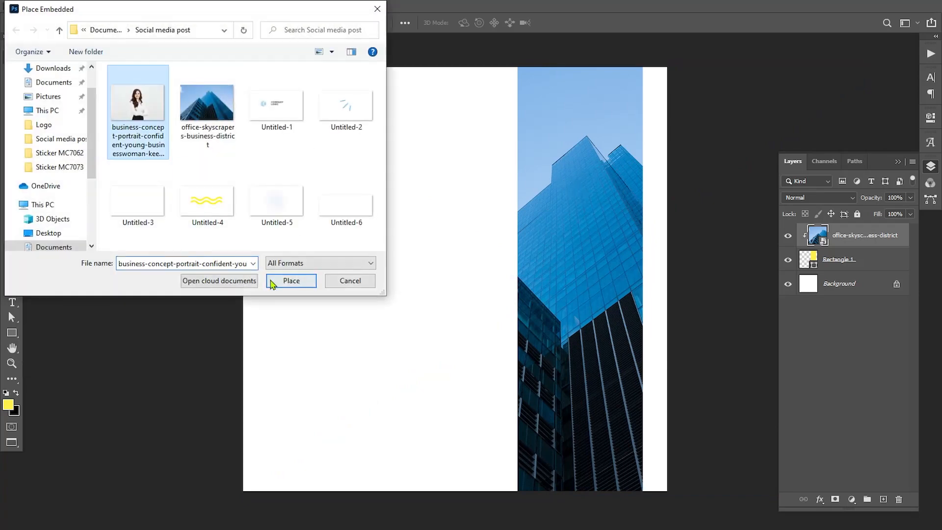
{"action": "left_click", "coordinate": [272, 283]}
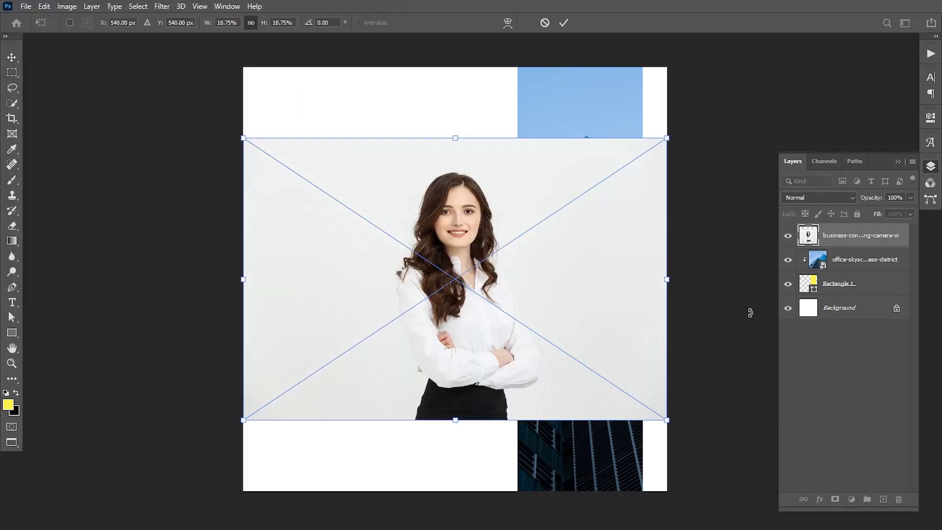
{"action": "key", "text": "Return"}
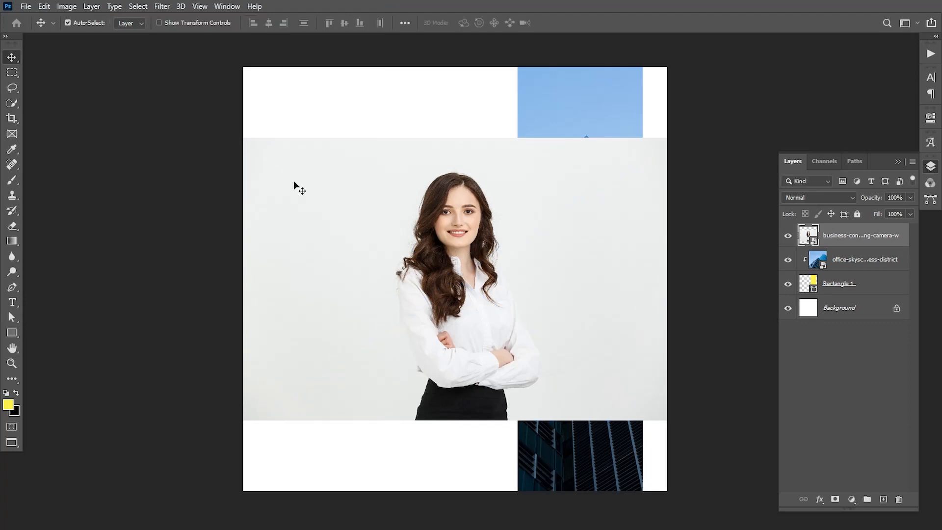
Step: Select the woman with Select Subject and add a layer mask to hide the background
{"action": "left_click", "coordinate": [10, 104]}
{"action": "left_click", "coordinate": [58, 102]}
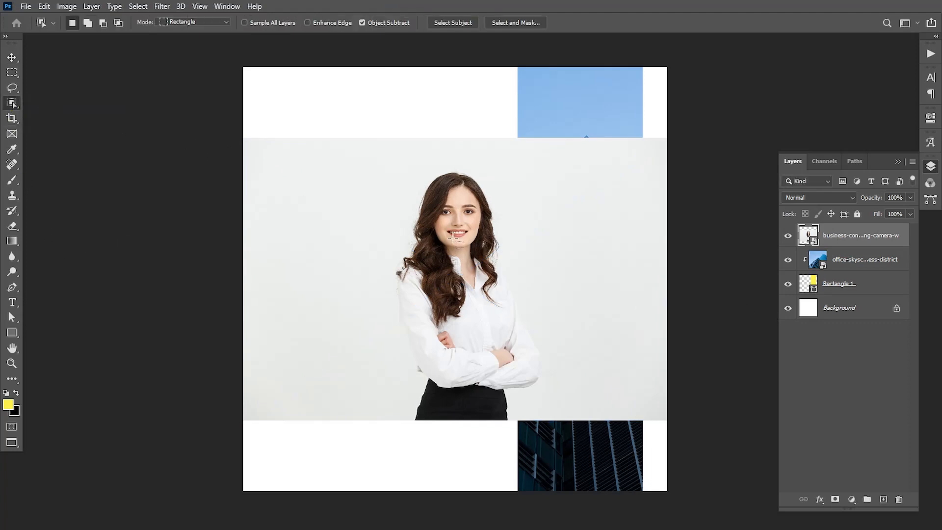
{"action": "left_click", "coordinate": [451, 22]}
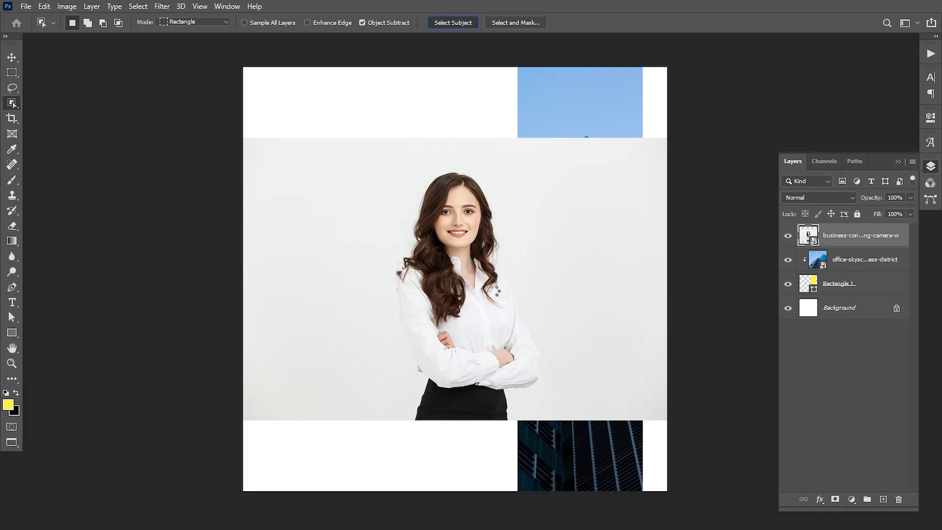
{"action": "left_click", "coordinate": [835, 498]}
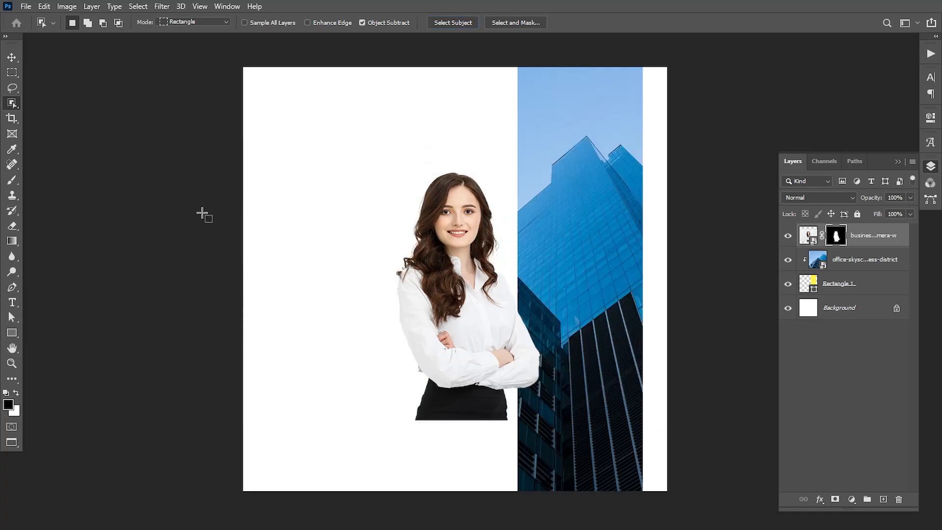
Step: Flip the portrait horizontally and move the woman right over the skyscraper strip
{"action": "key", "text": "v"}
{"action": "left_click", "coordinate": [43, 7]}
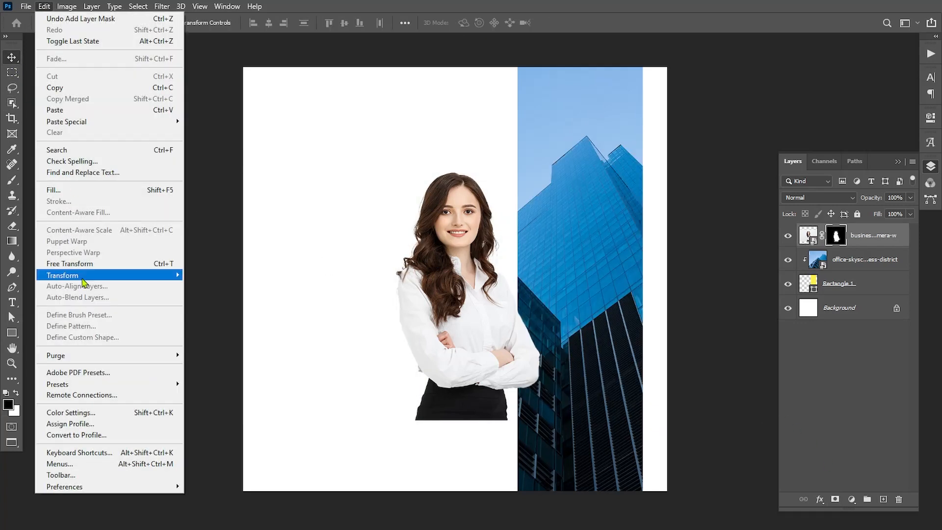
{"action": "mouse_move", "coordinate": [82, 277]}
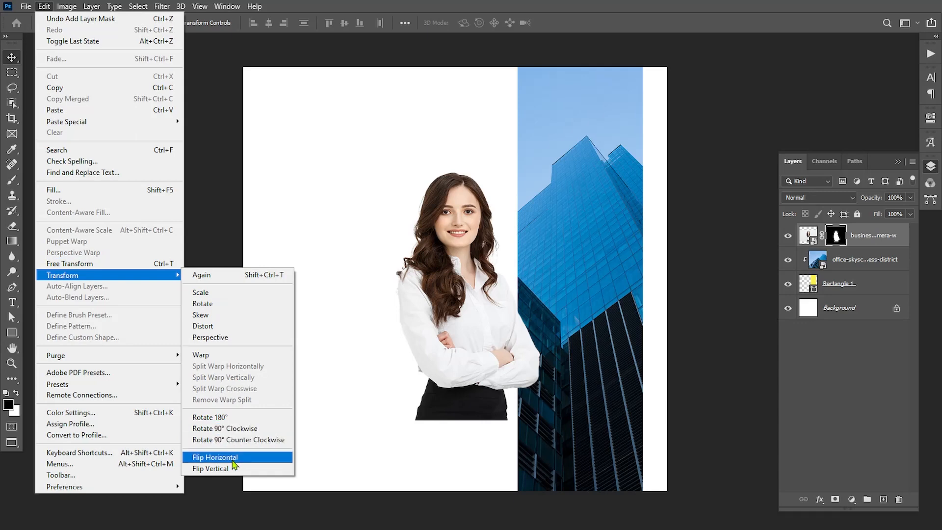
{"action": "left_click", "coordinate": [234, 458]}
{"action": "left_click_drag", "start_coordinate": [459, 362], "coordinate": [539, 362]}
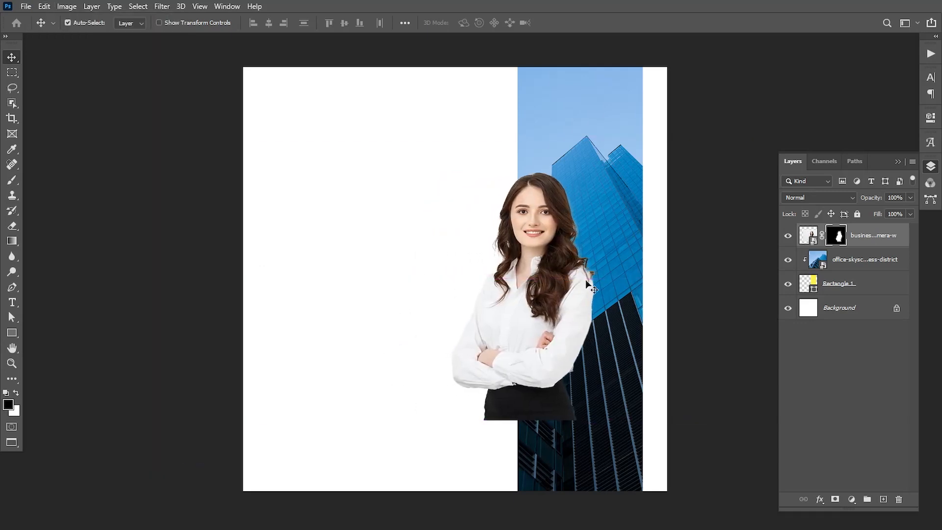
Step: Scale the portrait up to about 106% and adjust its position slightly
{"action": "key", "text": "ctrl+t"}
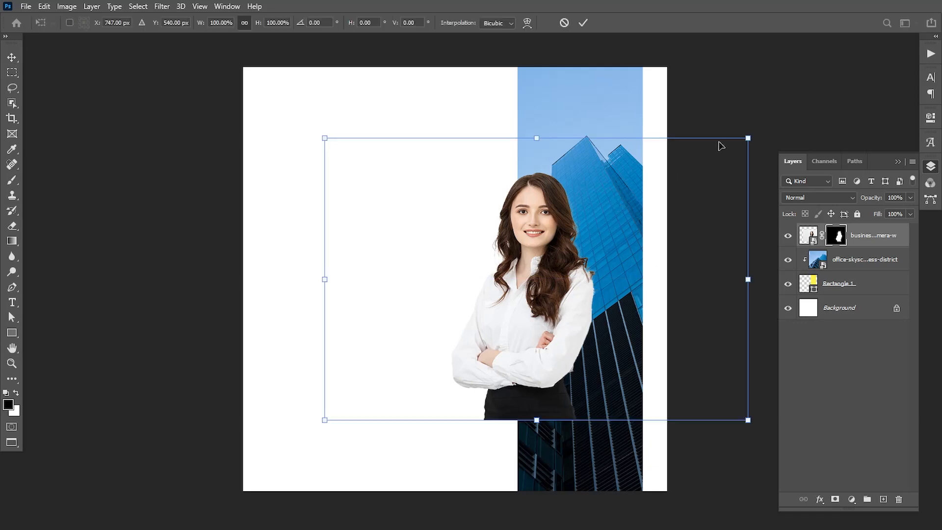
{"action": "left_click_drag", "start_coordinate": [747, 136], "coordinate": [772, 120]}
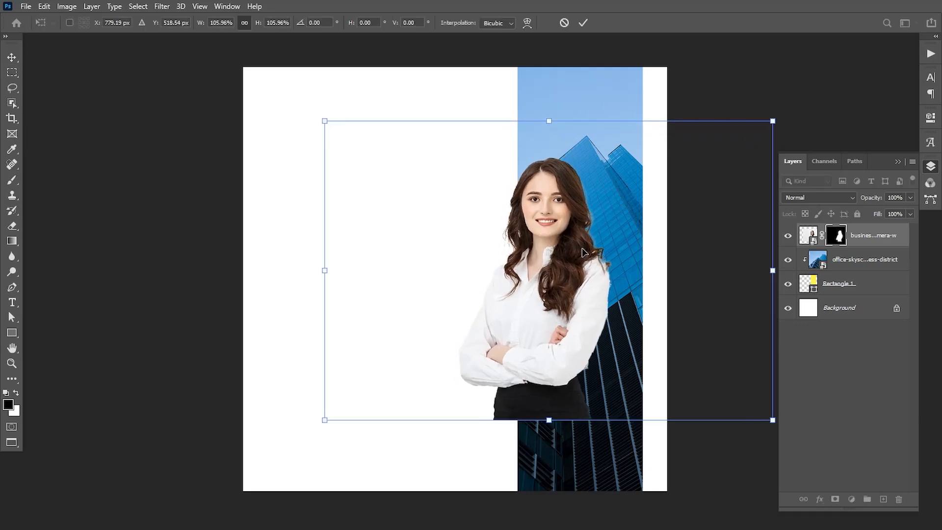
{"action": "left_click_drag", "start_coordinate": [581, 254], "coordinate": [571, 252]}
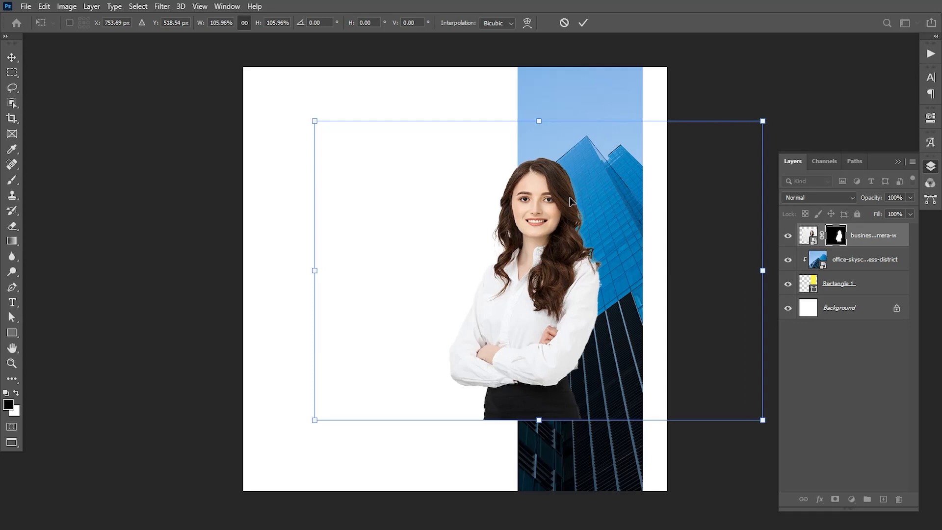
{"action": "left_click", "coordinate": [583, 23]}
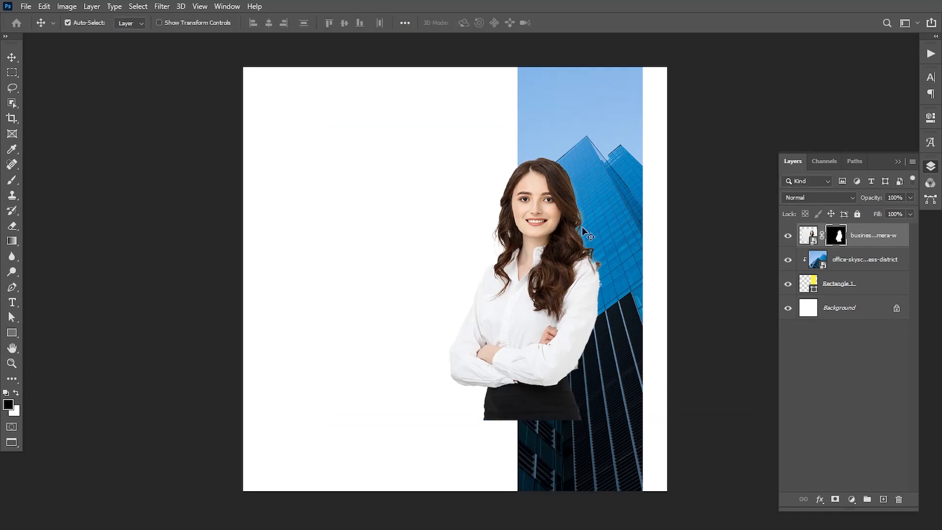
{"action": "left_click", "coordinate": [13, 332]}
Step: Draw a square left of the woman and fill it light blue #6cadd9
{"action": "left_click", "coordinate": [44, 329]}
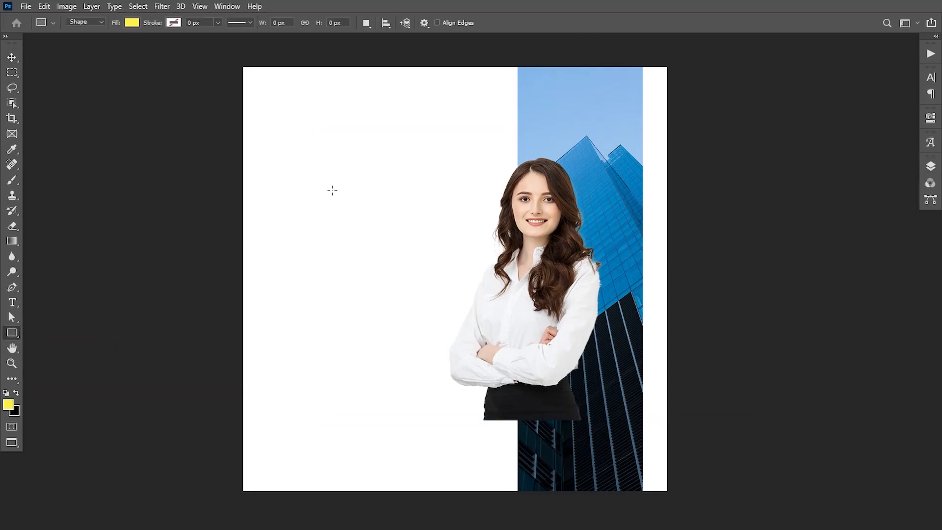
{"action": "left_click_drag", "start_coordinate": [332, 190], "coordinate": [428, 286]}
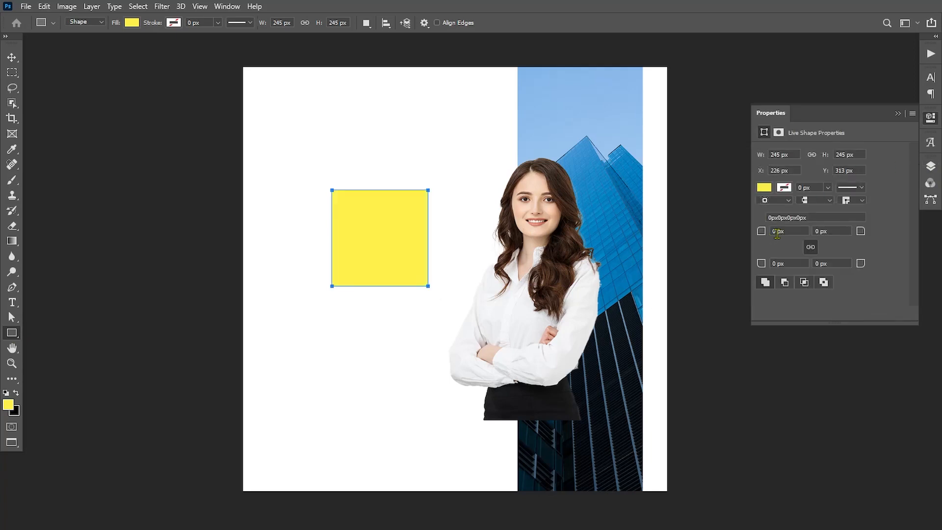
{"action": "type", "text": "5"}
{"action": "left_click", "coordinate": [764, 189]}
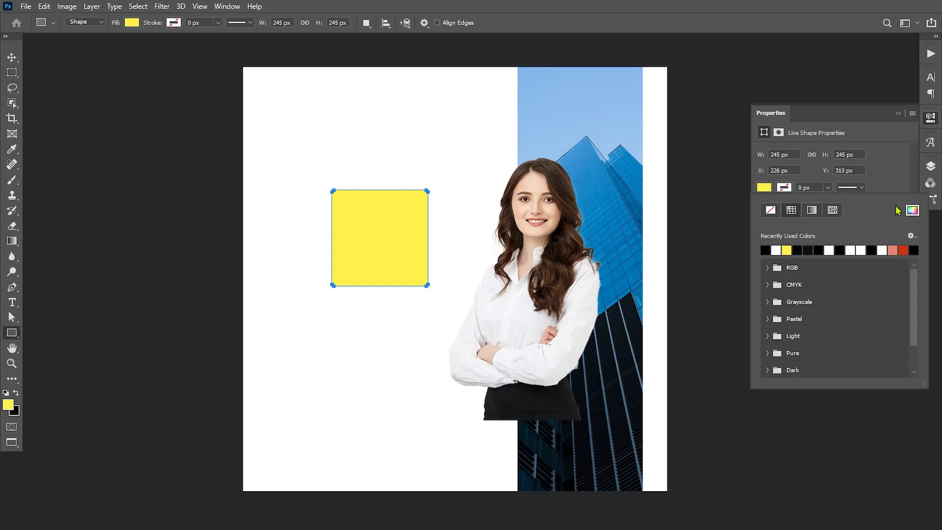
{"action": "left_click", "coordinate": [912, 210]}
{"action": "type", "text": "6"}
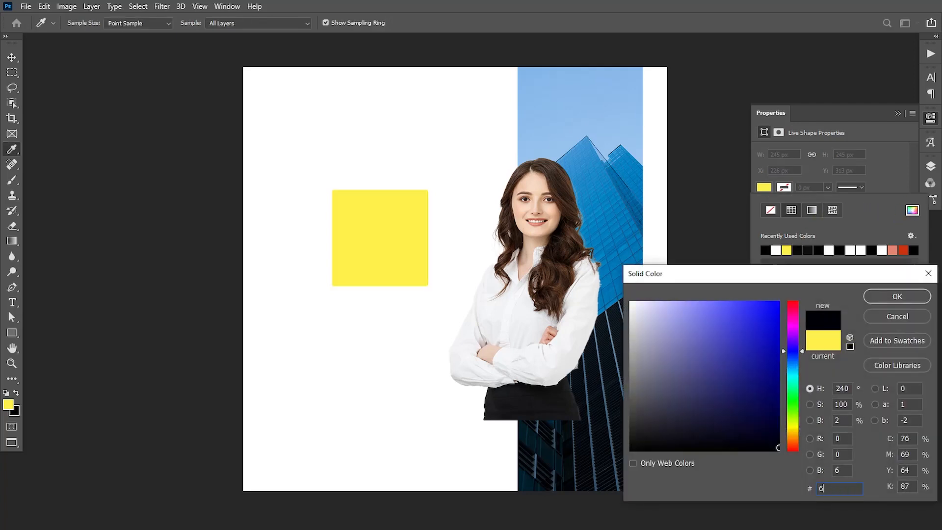
{"action": "type", "text": "cadd9"}
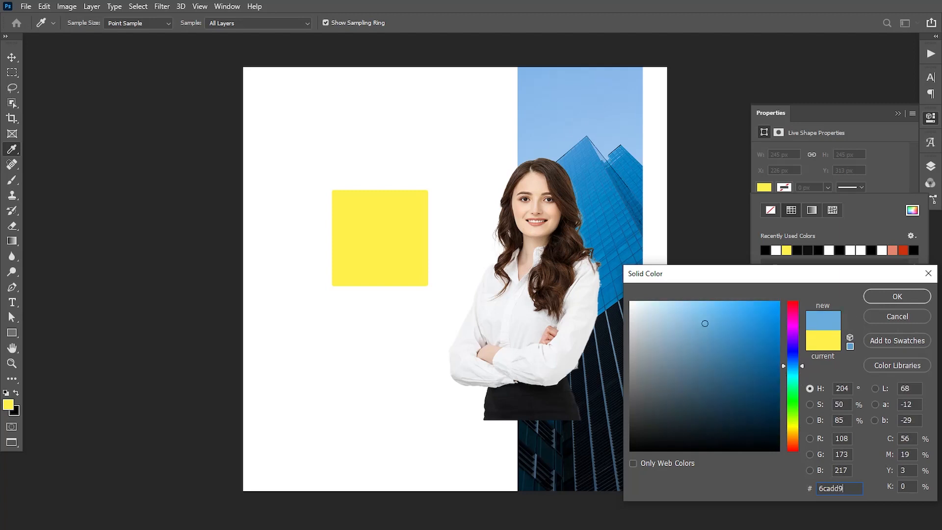
{"action": "left_click", "coordinate": [896, 296]}
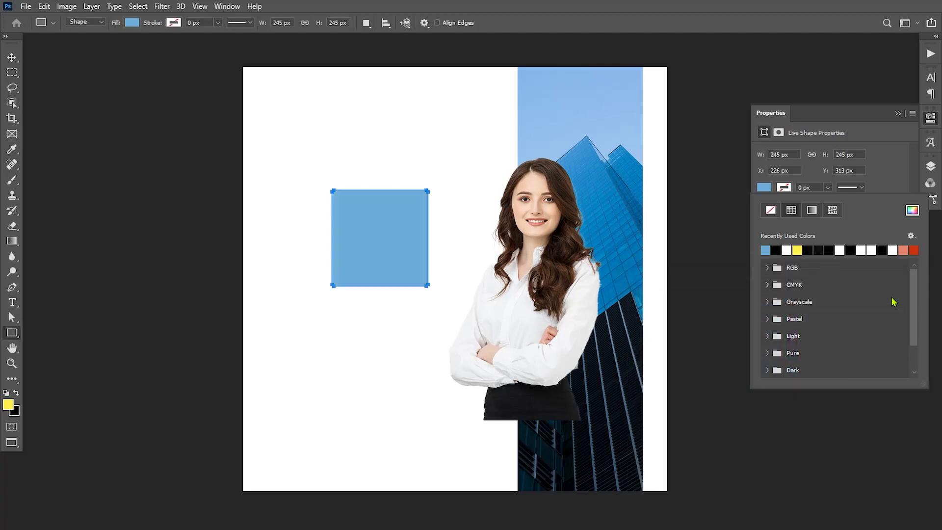
Step: Move the blue square to the top-right corner and rotate it 45°
{"action": "left_click", "coordinate": [12, 59]}
{"action": "left_click_drag", "start_coordinate": [410, 241], "coordinate": [665, 77]}
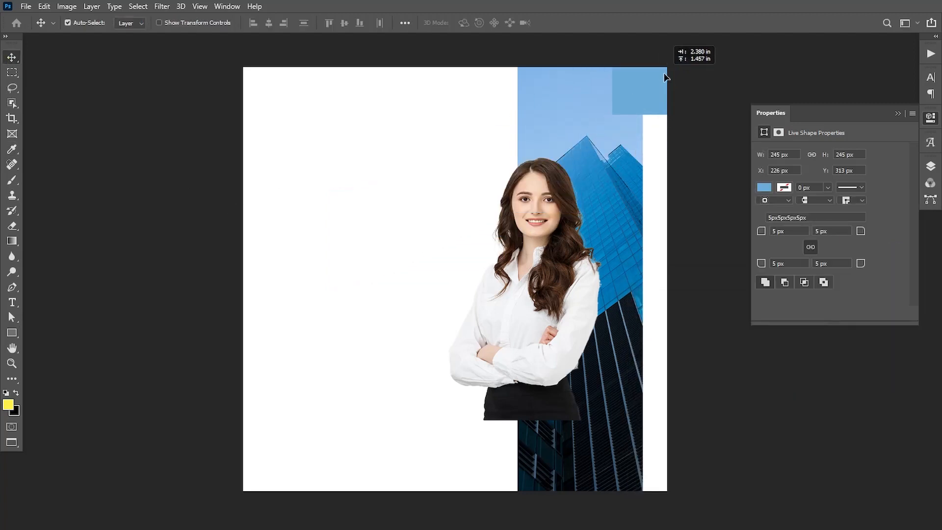
{"action": "key", "text": "ctrl+t"}
{"action": "left_click_drag", "start_coordinate": [702, 179], "coordinate": [725, 92]}
{"action": "left_click_drag", "start_coordinate": [664, 92], "coordinate": [648, 84]}
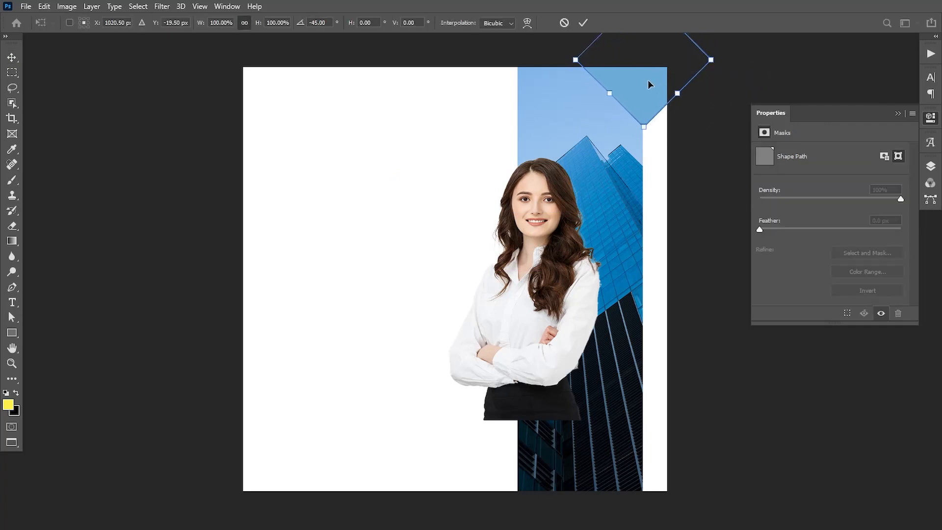
{"action": "left_click", "coordinate": [583, 23]}
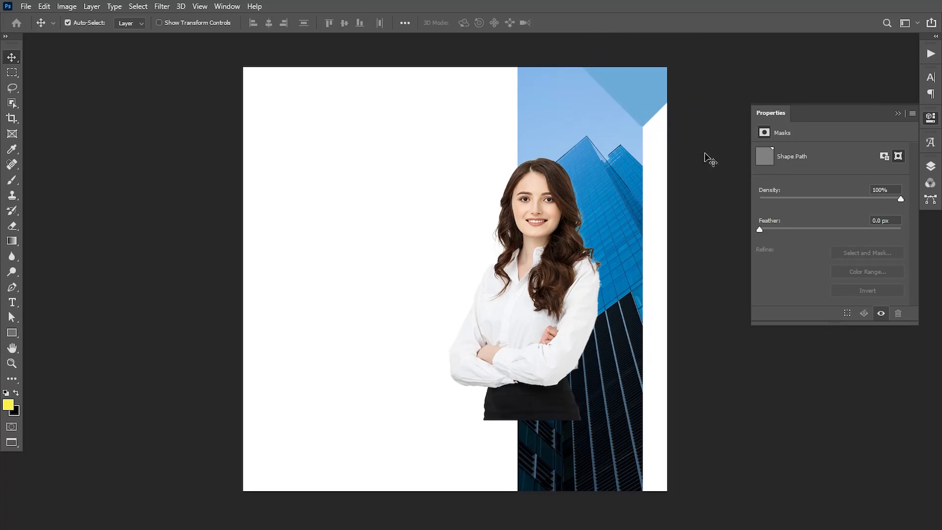
{"action": "left_click", "coordinate": [897, 114]}
Step: Set the blue corner square layer's opacity to 80%
{"action": "left_click", "coordinate": [930, 166]}
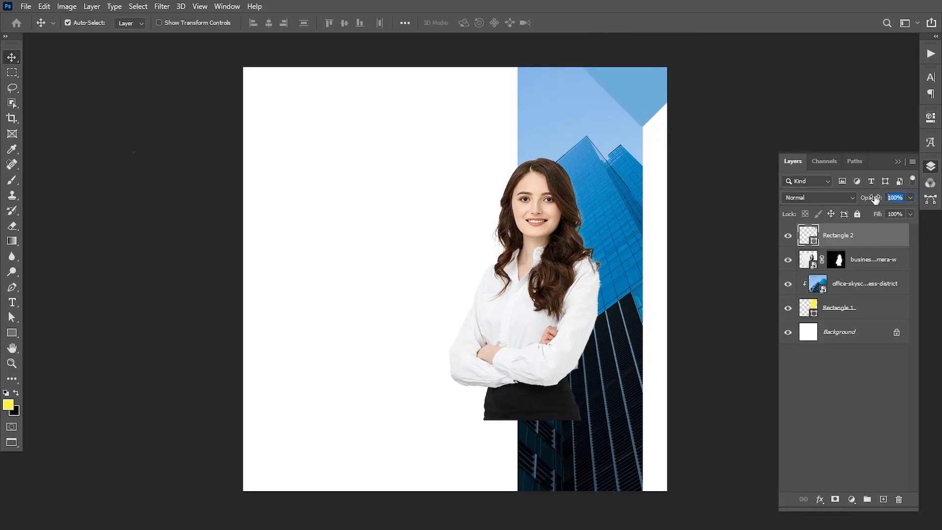
{"action": "type", "text": "98"}
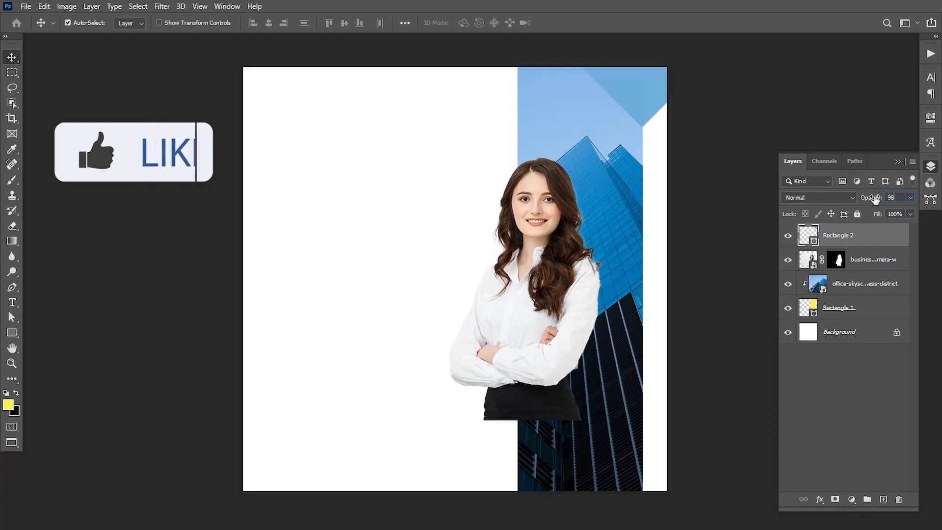
{"action": "key", "text": "Return"}
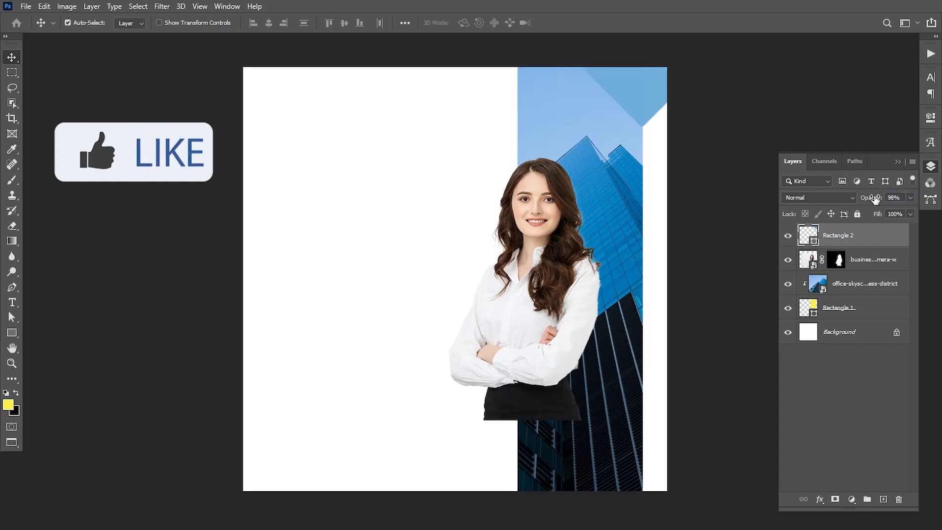
{"action": "left_click", "coordinate": [903, 199]}
{"action": "type", "text": "80"}
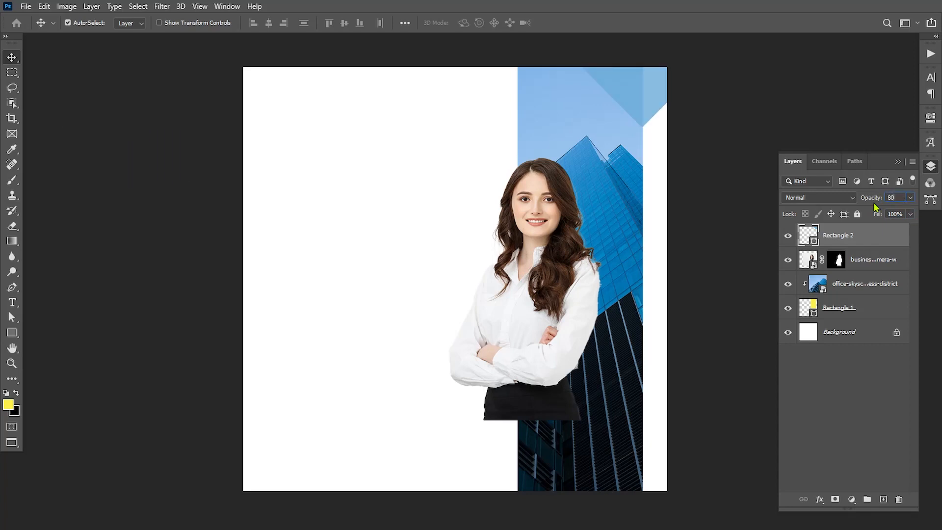
{"action": "left_click", "coordinate": [897, 161]}
Step: Embed the Untitled-1 logo, scale it to about 9.52% and place it top-left
{"action": "left_click", "coordinate": [26, 6]}
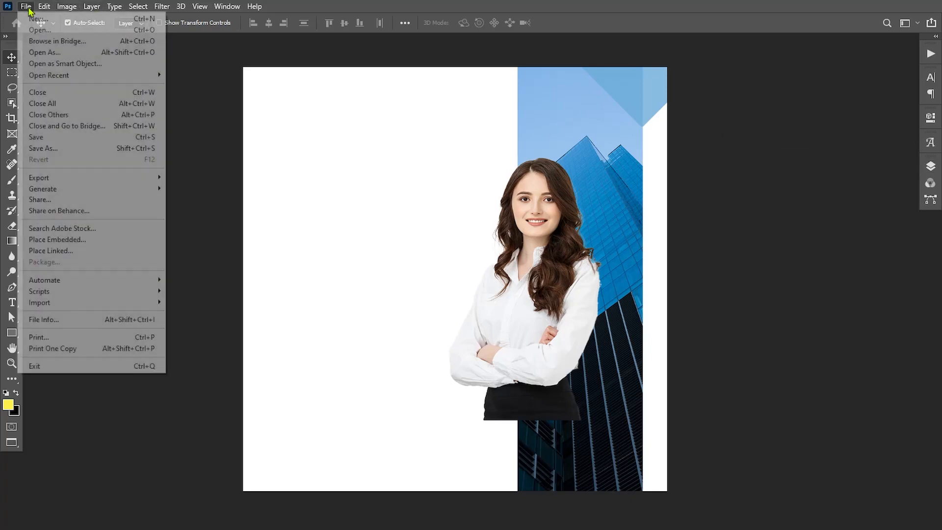
{"action": "left_click", "coordinate": [73, 238]}
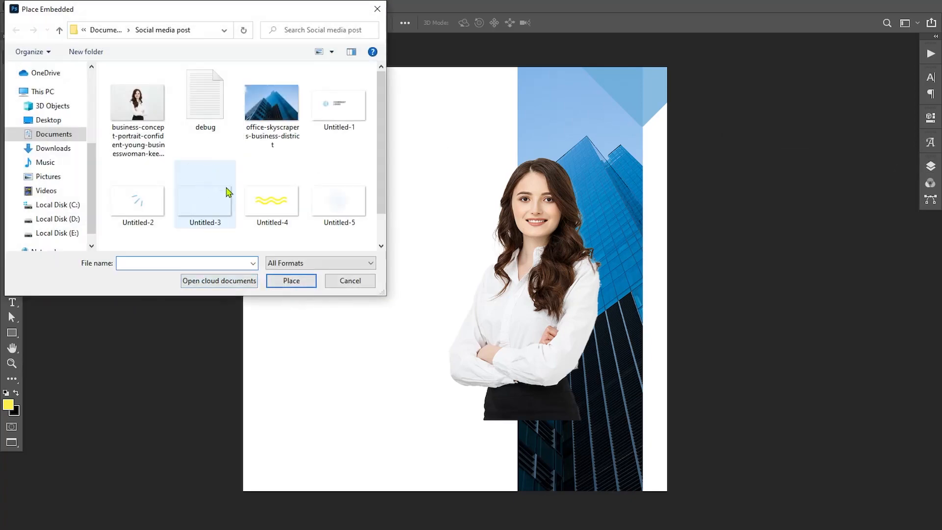
{"action": "left_click", "coordinate": [339, 104]}
{"action": "left_click", "coordinate": [291, 280]}
{"action": "left_click_drag", "start_coordinate": [668, 403], "coordinate": [483, 332]}
{"action": "left_click_drag", "start_coordinate": [432, 286], "coordinate": [294, 112]}
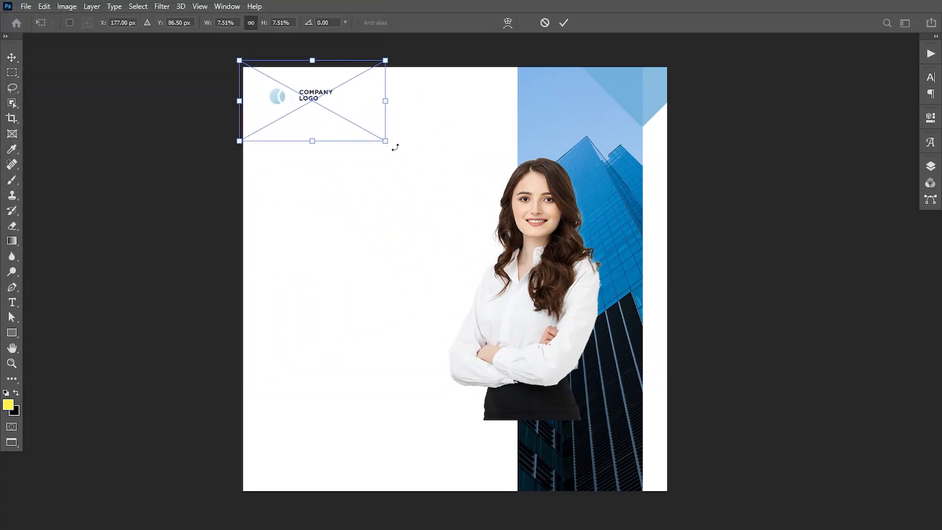
{"action": "mouse_move", "coordinate": [387, 143]}
{"action": "left_mouse_down"}
{"action": "mouse_move", "coordinate": [431, 177]}
{"action": "mouse_move", "coordinate": [425, 163]}
{"action": "mouse_move", "coordinate": [373, 147]}
{"action": "mouse_move", "coordinate": [379, 130]}
{"action": "left_mouse_up"}
{"action": "left_click", "coordinate": [563, 22]}
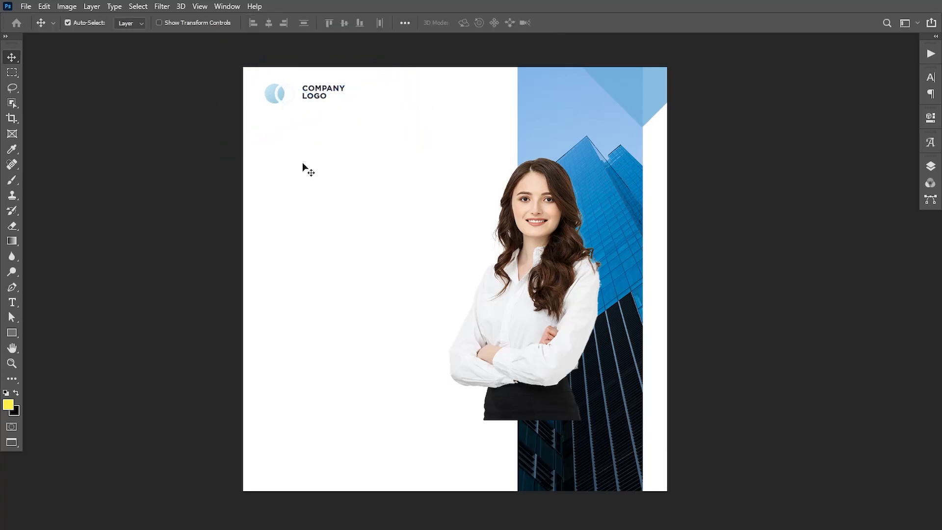
{"action": "left_click", "coordinate": [12, 302]}
Step: Type the heading 'Digital Marketing Agency' below the logo, enlarging it and widening its line spacing
{"action": "left_click", "coordinate": [271, 150]}
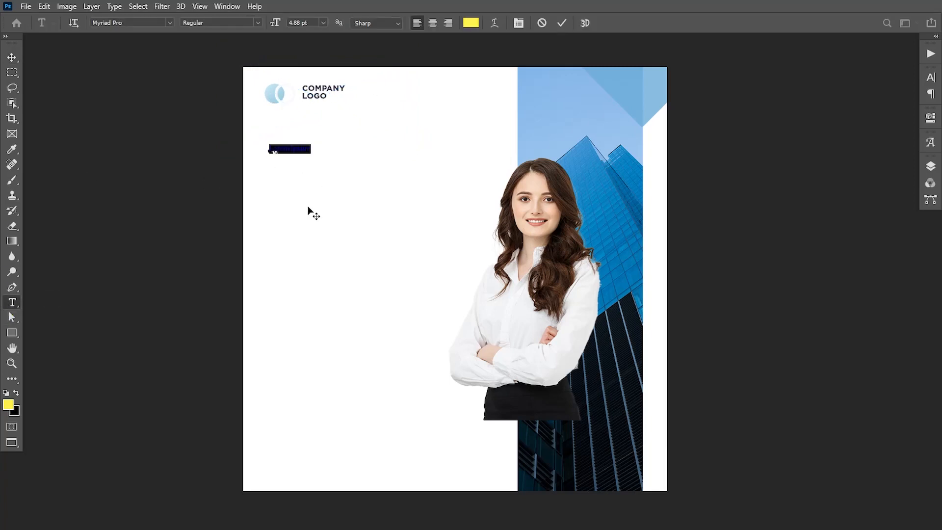
{"action": "type", "text": "Digital"}
{"action": "key", "text": "ctrl+a"}
{"action": "left_click_drag", "start_coordinate": [275, 24], "coordinate": [294, 28]}
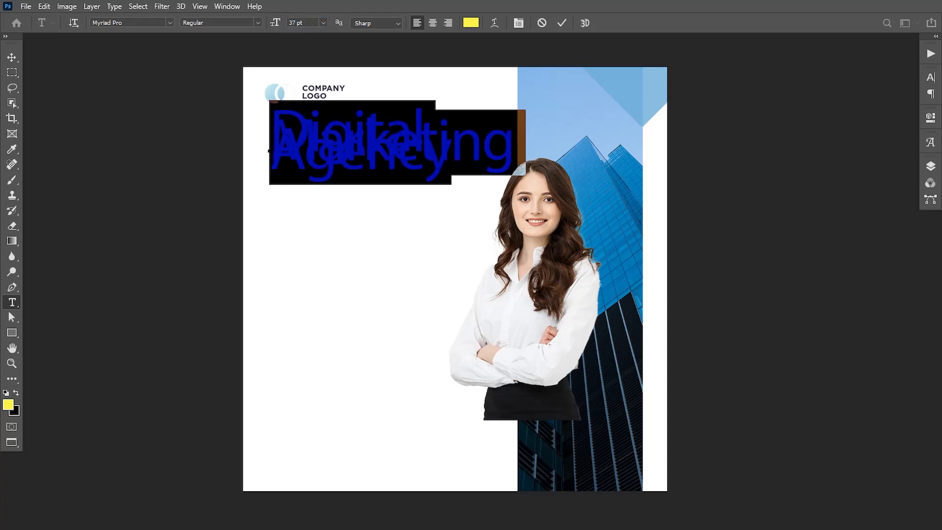
{"action": "left_click", "coordinate": [929, 79]}
{"action": "left_click_drag", "start_coordinate": [867, 112], "coordinate": [883, 110]}
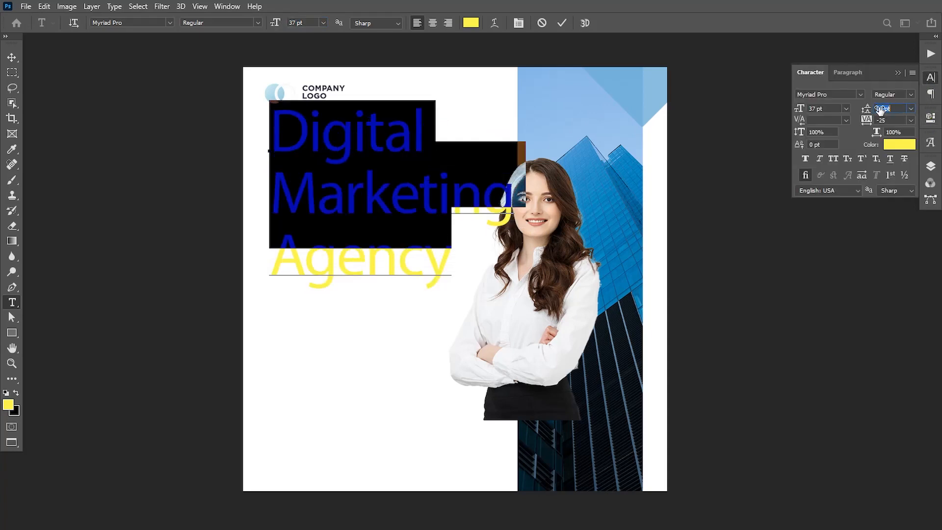
{"action": "left_click", "coordinate": [12, 57]}
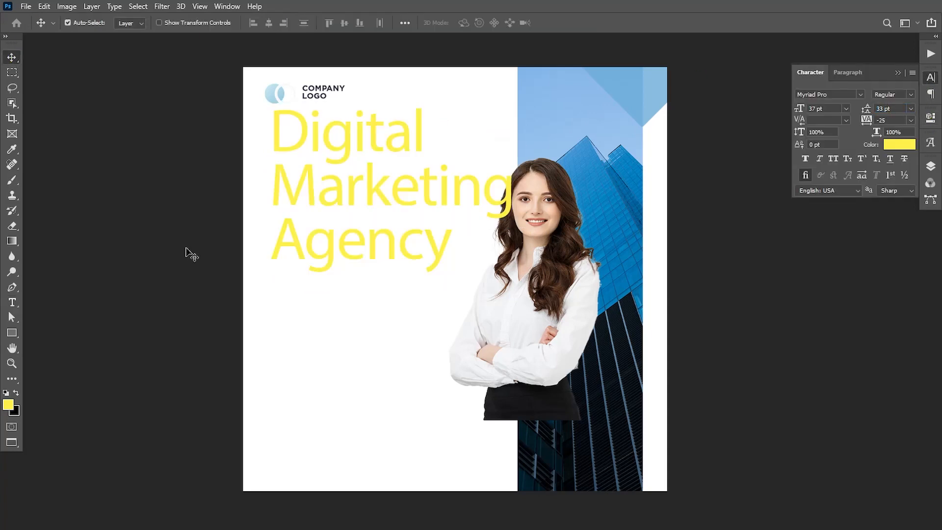
Step: Move the heading under the logo and settle on 30 pt size with 25 pt leading
{"action": "left_click_drag", "start_coordinate": [335, 201], "coordinate": [325, 217]}
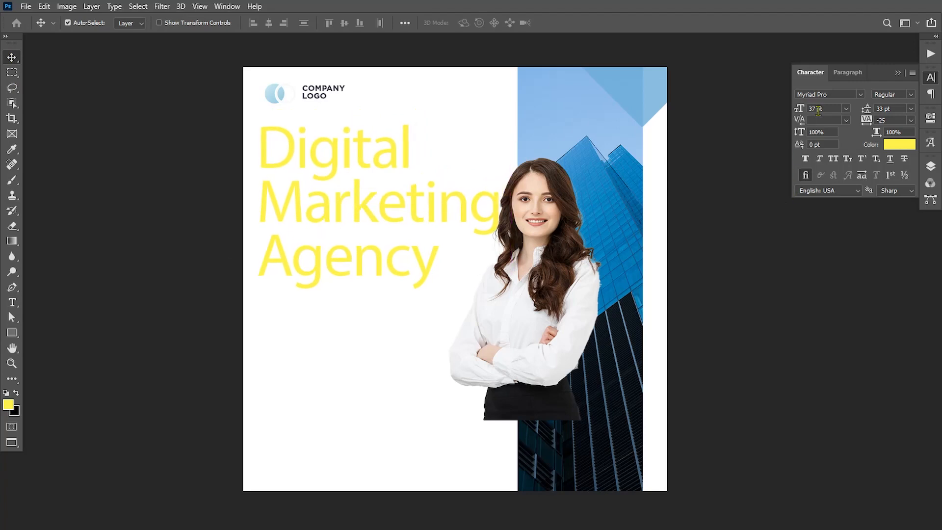
{"action": "key", "text": "Down"}
{"action": "key", "text": "Down"}
{"action": "key", "text": "Down"}
{"action": "key", "text": "Down"}
{"action": "key", "text": "Down"}
{"action": "key", "text": "Down"}
{"action": "key", "text": "Down"}
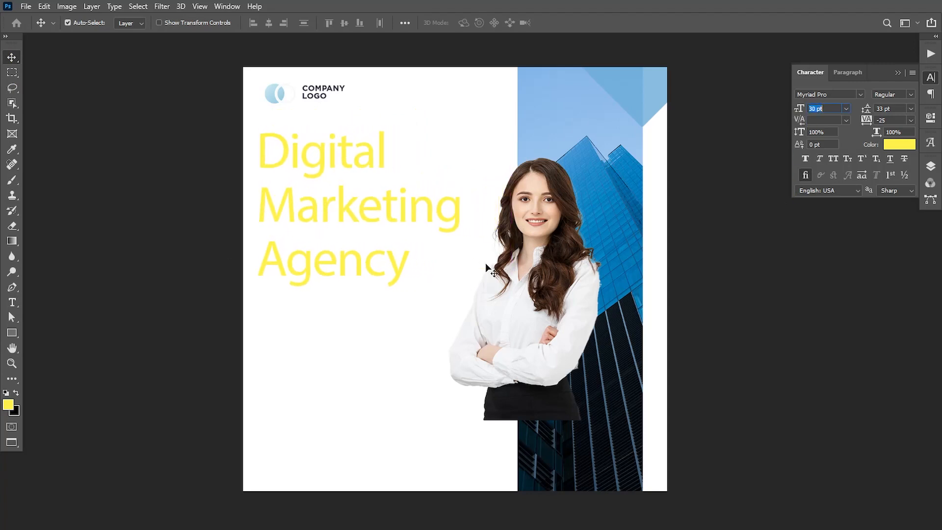
{"action": "key", "text": "Down"}
{"action": "key", "text": "Down"}
{"action": "key", "text": "Down"}
{"action": "key", "text": "Down"}
{"action": "key", "text": "Down"}
{"action": "key", "text": "Down"}
{"action": "key", "text": "Down"}
{"action": "key", "text": "Down"}
{"action": "key", "text": "Down"}
{"action": "key", "text": "Down"}
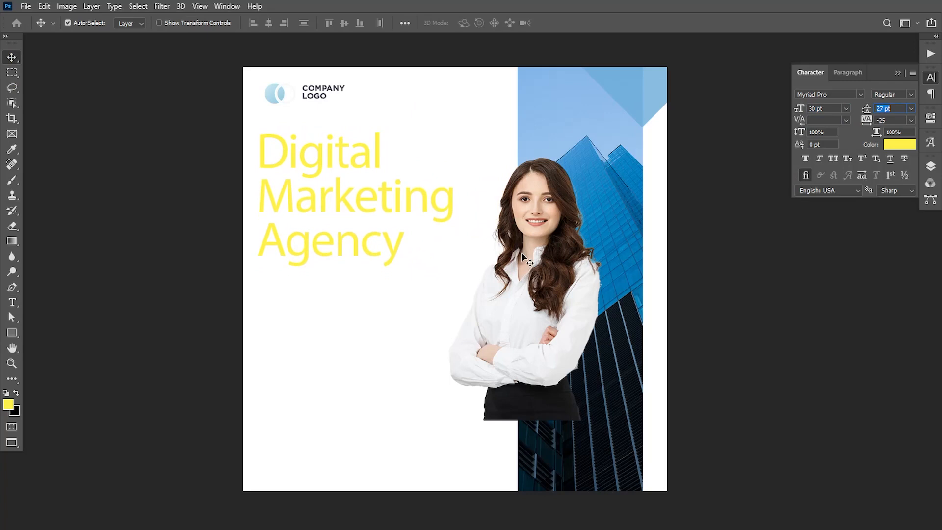
{"action": "key", "text": "Up"}
{"action": "key", "text": "Up"}
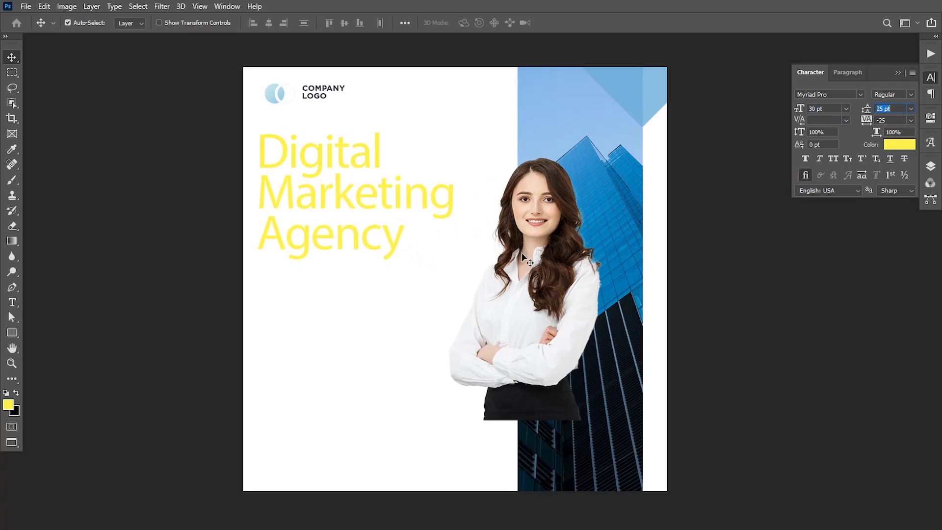
{"action": "key", "text": "Up"}
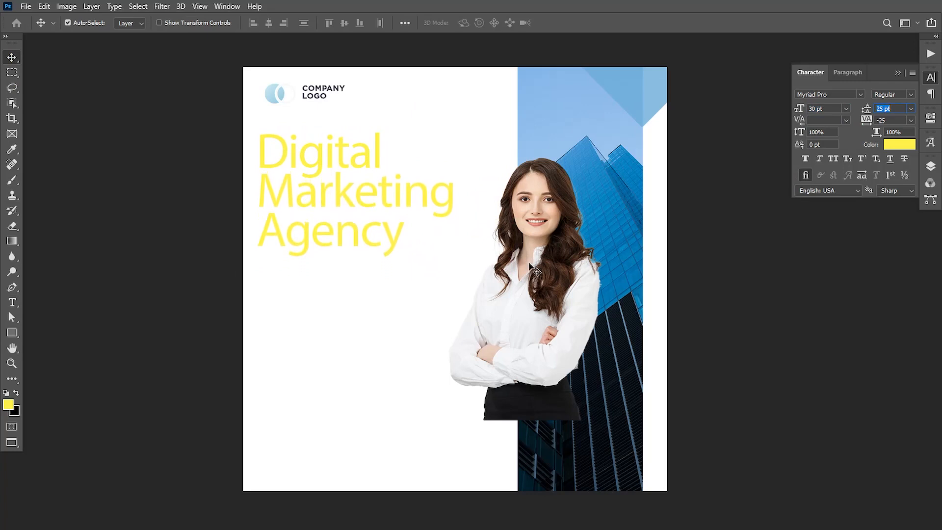
Step: Recolour 'Digital' and 'Agency' in the heading dark navy #29273a
{"action": "left_click", "coordinate": [12, 302]}
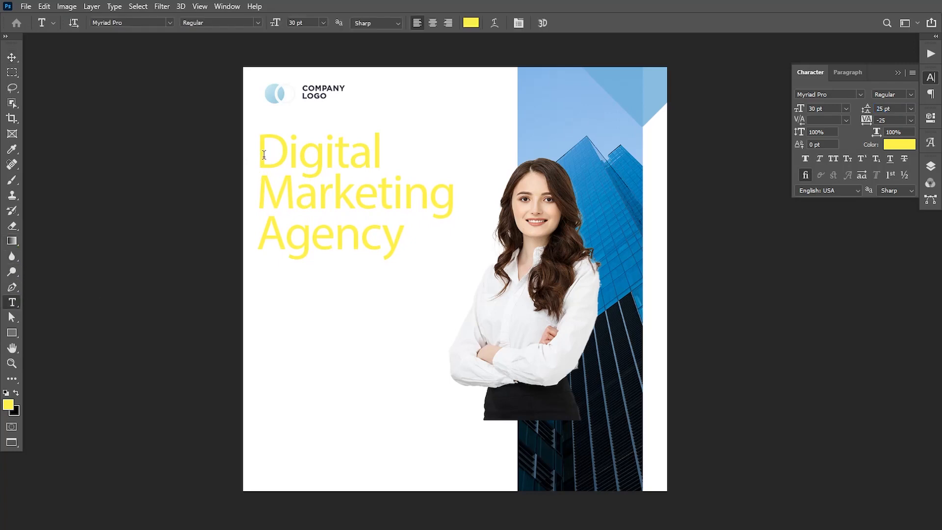
{"action": "left_click_drag", "start_coordinate": [263, 155], "coordinate": [393, 154]}
{"action": "left_click", "coordinate": [8, 405]}
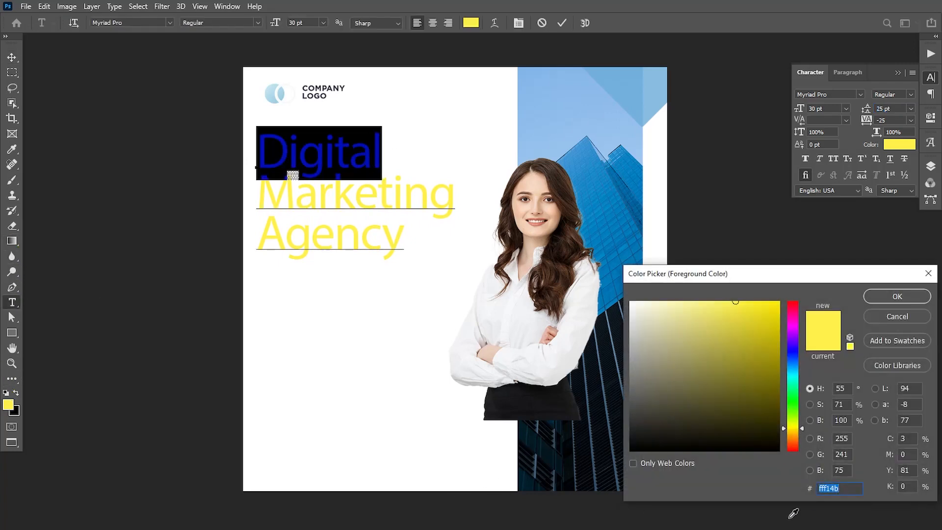
{"action": "type", "text": "29"}
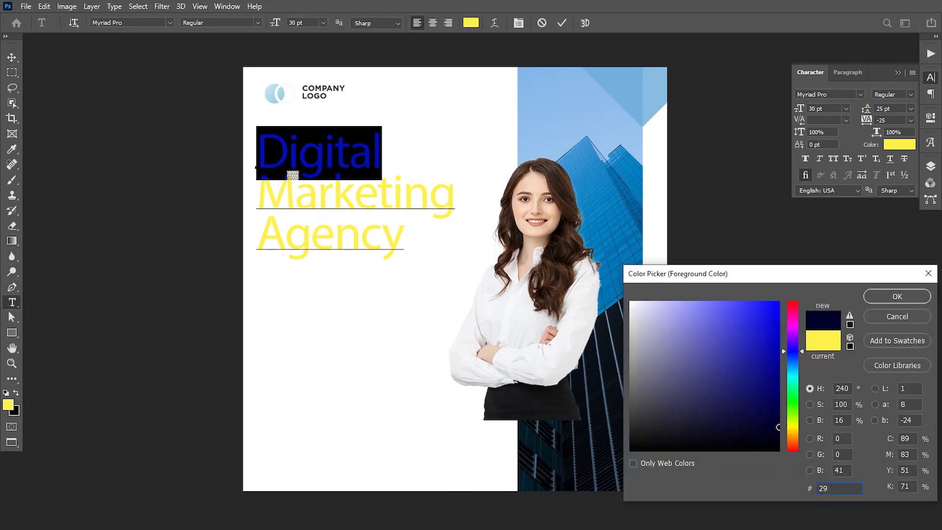
{"action": "type", "text": "273a"}
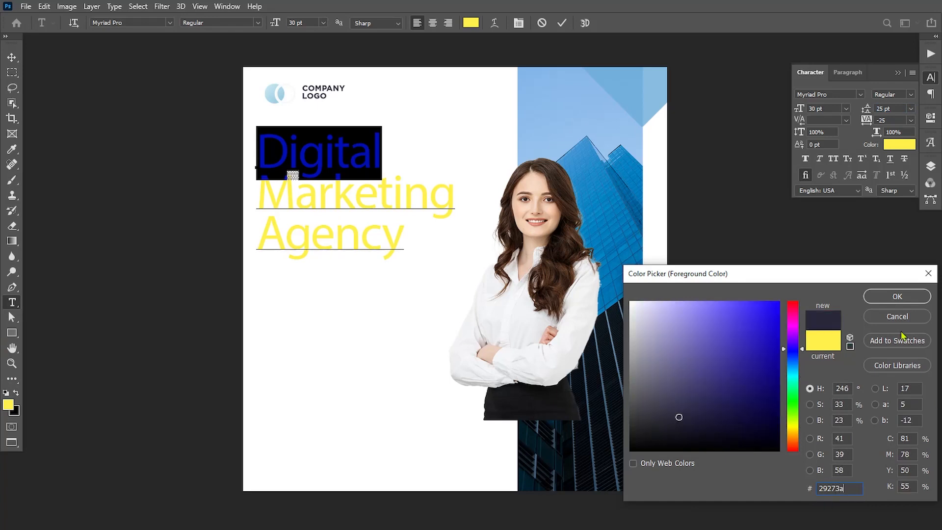
{"action": "left_click_drag", "start_coordinate": [851, 494], "coordinate": [805, 488]}
{"action": "left_click", "coordinate": [891, 297]}
{"action": "double_click", "coordinate": [280, 234]}
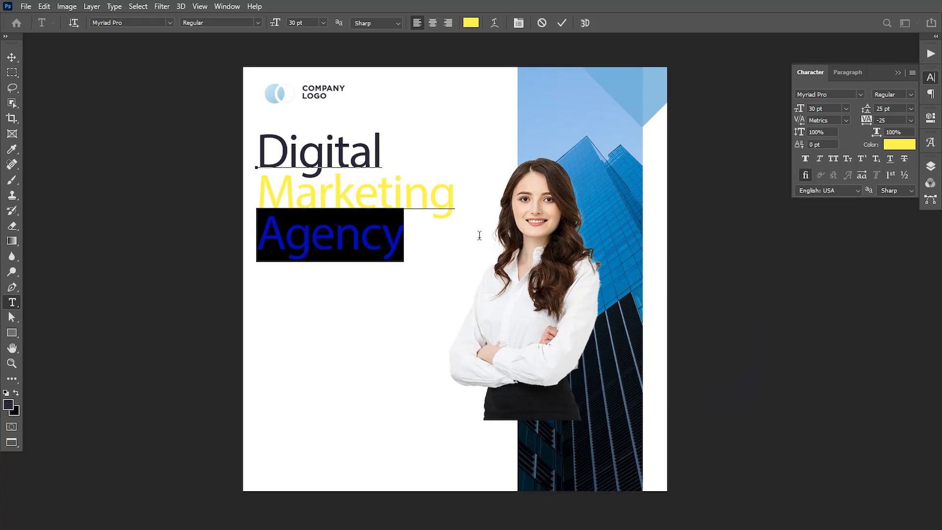
{"action": "left_click", "coordinate": [7, 405]}
{"action": "left_click", "coordinate": [892, 298]}
{"action": "left_click", "coordinate": [11, 57]}
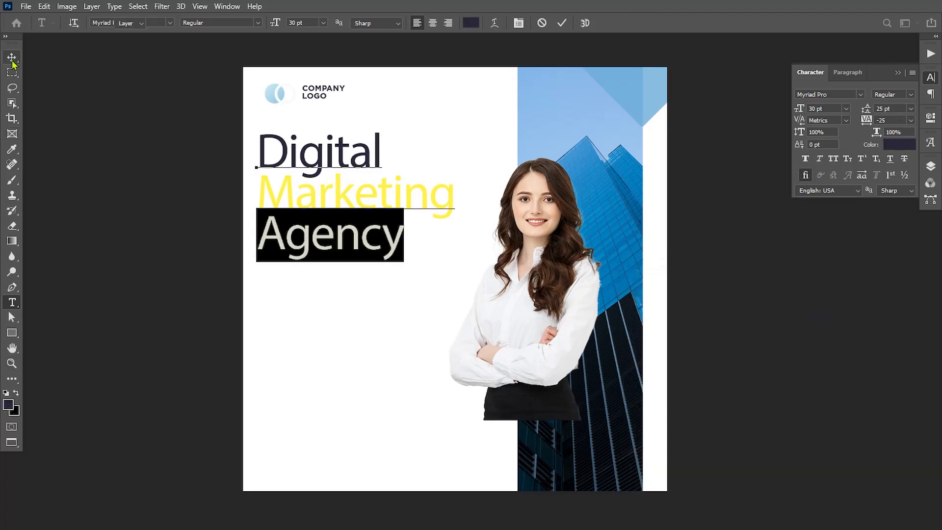
Step: Recolour the word 'Marketing' light blue #6cadd9
{"action": "left_click", "coordinate": [12, 302]}
{"action": "left_click_drag", "start_coordinate": [262, 198], "coordinate": [460, 202]}
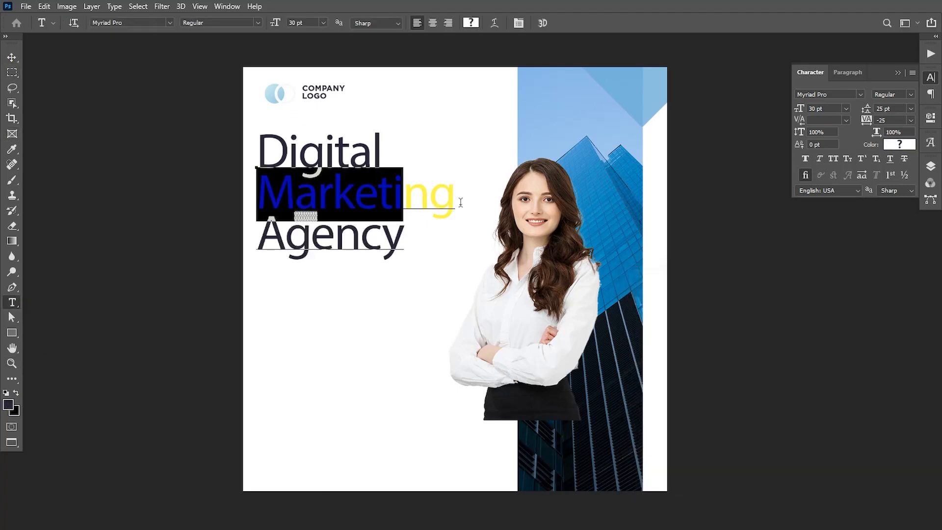
{"action": "left_click", "coordinate": [9, 406]}
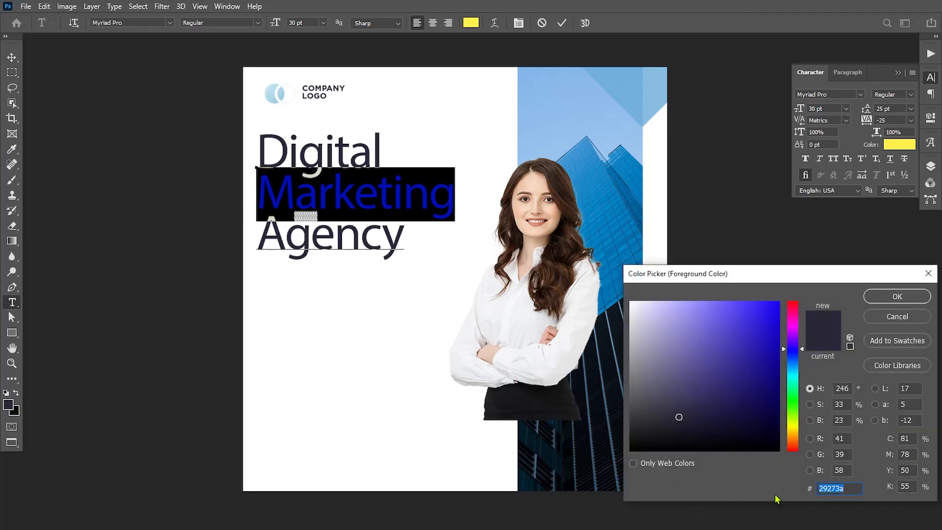
{"action": "type", "text": "6c"}
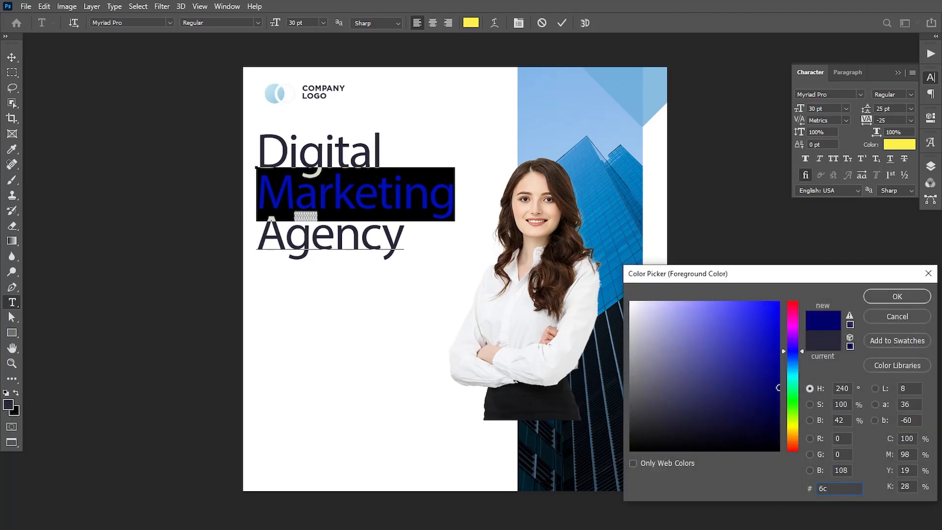
{"action": "type", "text": "add9"}
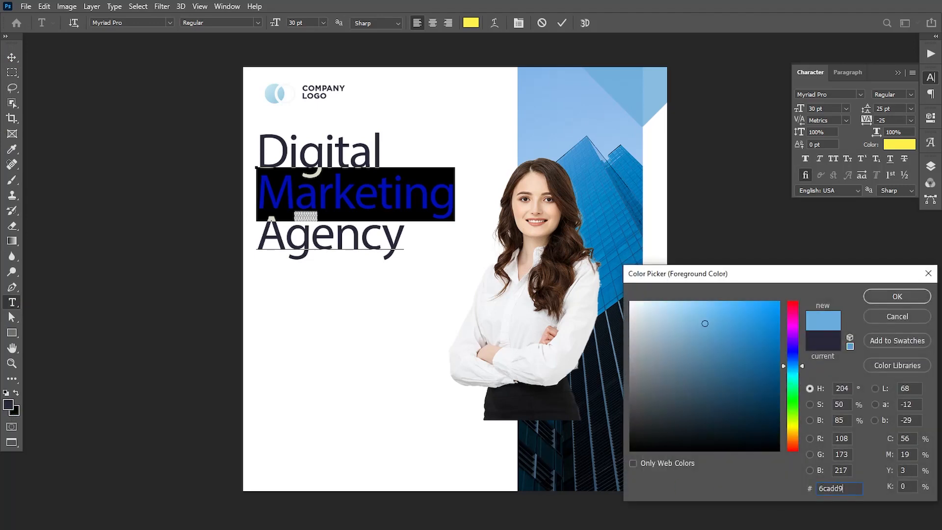
{"action": "left_click", "coordinate": [897, 298]}
{"action": "left_click", "coordinate": [12, 57]}
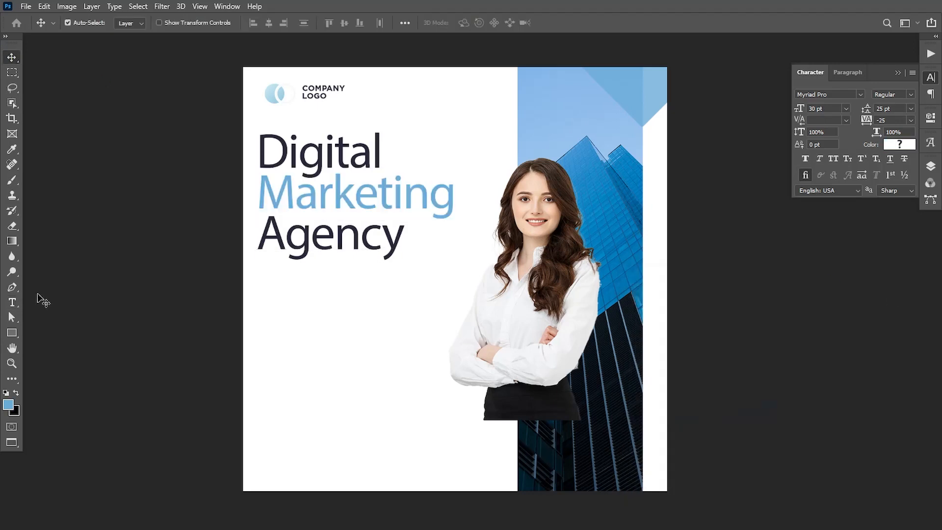
{"action": "left_click", "coordinate": [11, 302]}
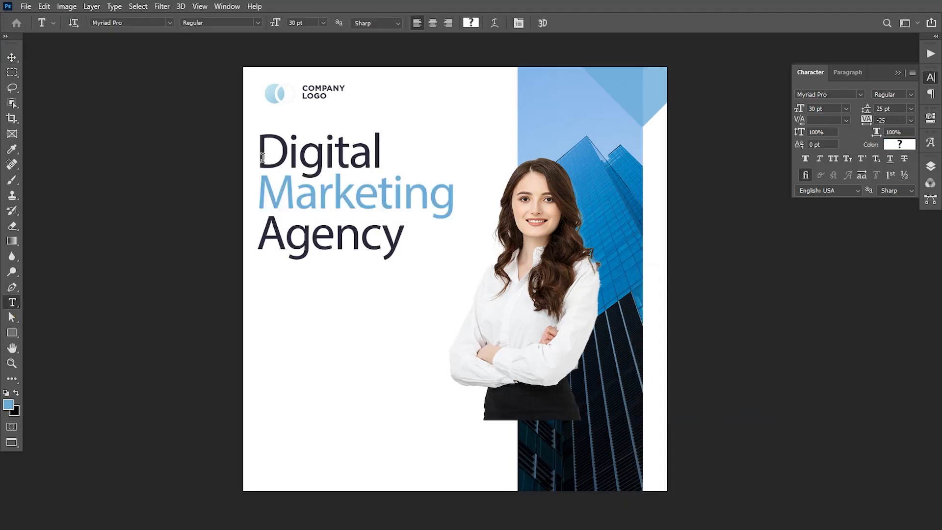
Step: Set the whole headline in Montserrat SemiBold
{"action": "left_click_drag", "start_coordinate": [261, 171], "coordinate": [429, 273]}
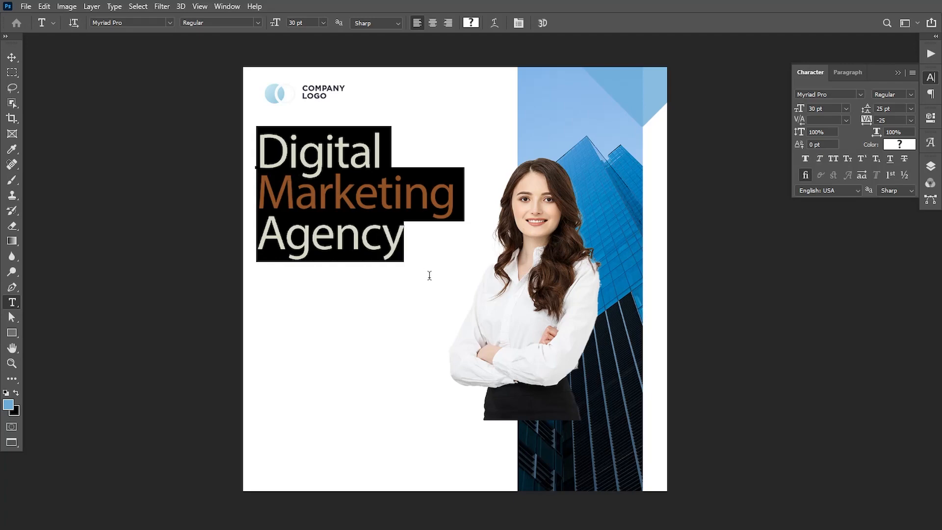
{"action": "left_click", "coordinate": [144, 25]}
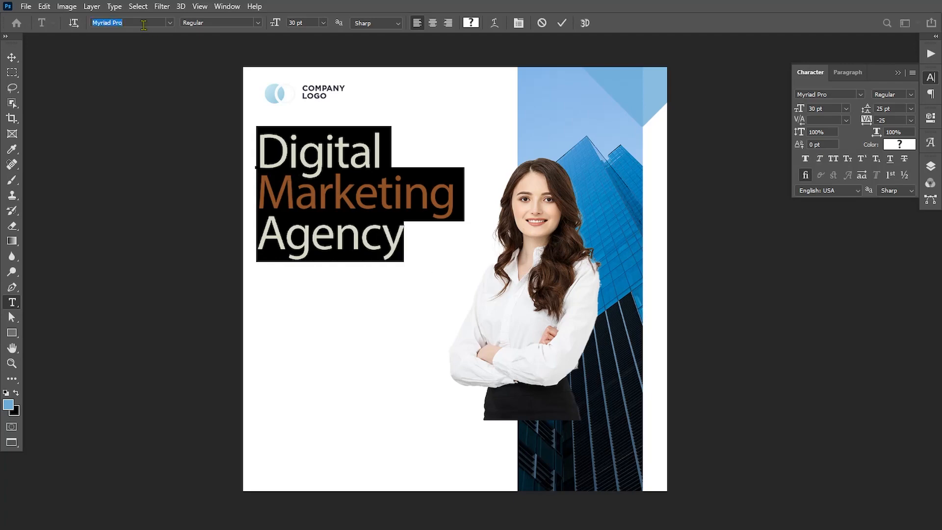
{"action": "type", "text": "Montserrat"}
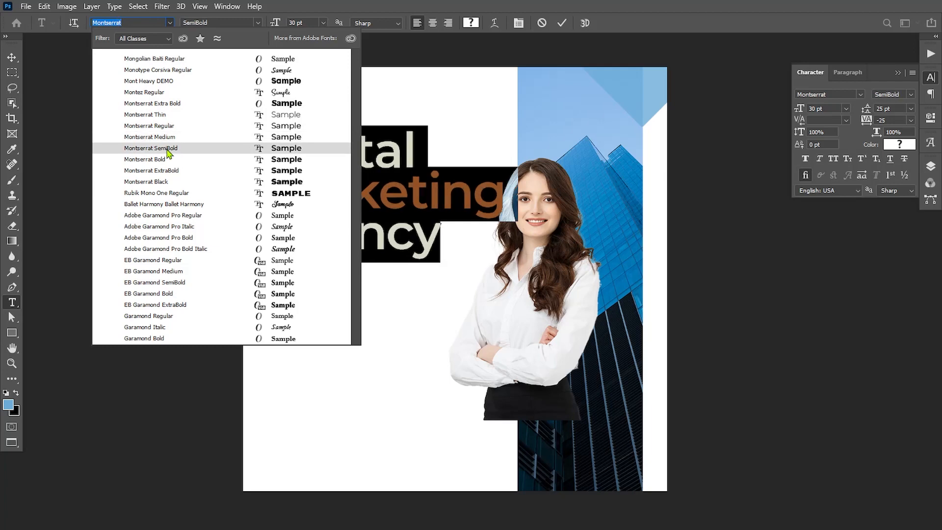
{"action": "left_click", "coordinate": [166, 149]}
{"action": "left_click", "coordinate": [257, 168]}
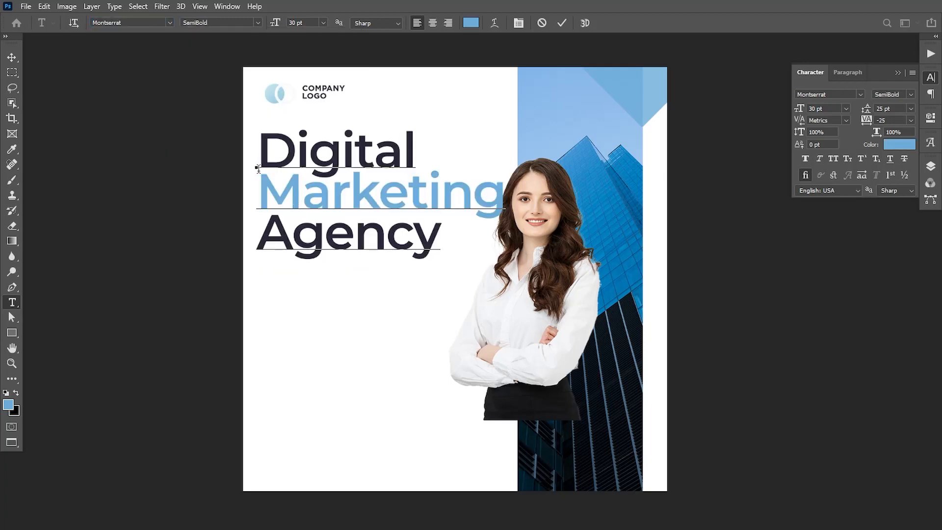
Step: Make 'Marketing' Bold and set 'Digital' and 'Agency' to the Medium weight
{"action": "left_click_drag", "start_coordinate": [262, 187], "coordinate": [505, 192]}
{"action": "left_click", "coordinate": [256, 23]}
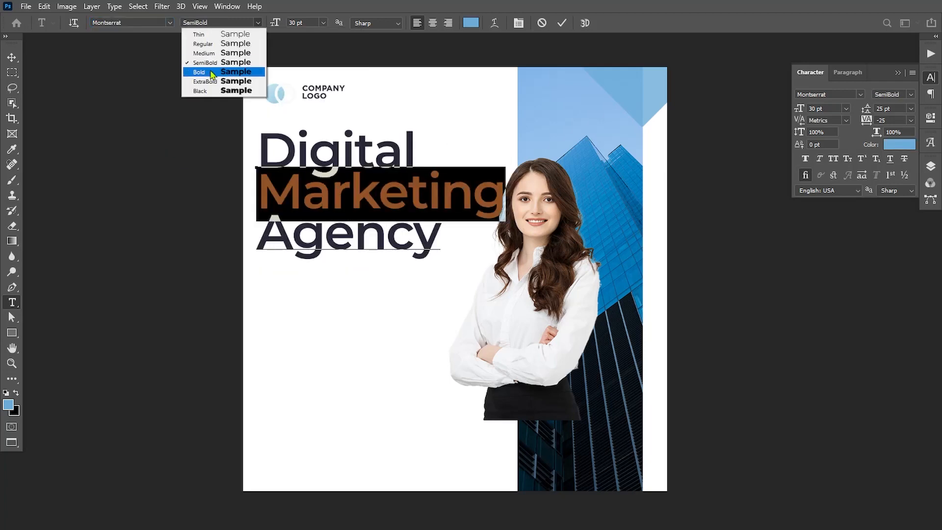
{"action": "left_click", "coordinate": [204, 72]}
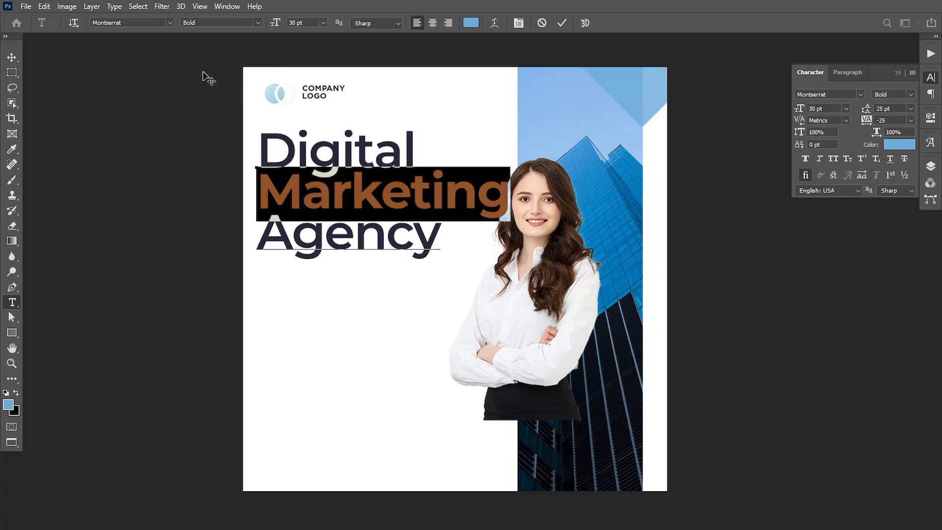
{"action": "left_click", "coordinate": [331, 196]}
{"action": "left_click_drag", "start_coordinate": [258, 150], "coordinate": [415, 138]}
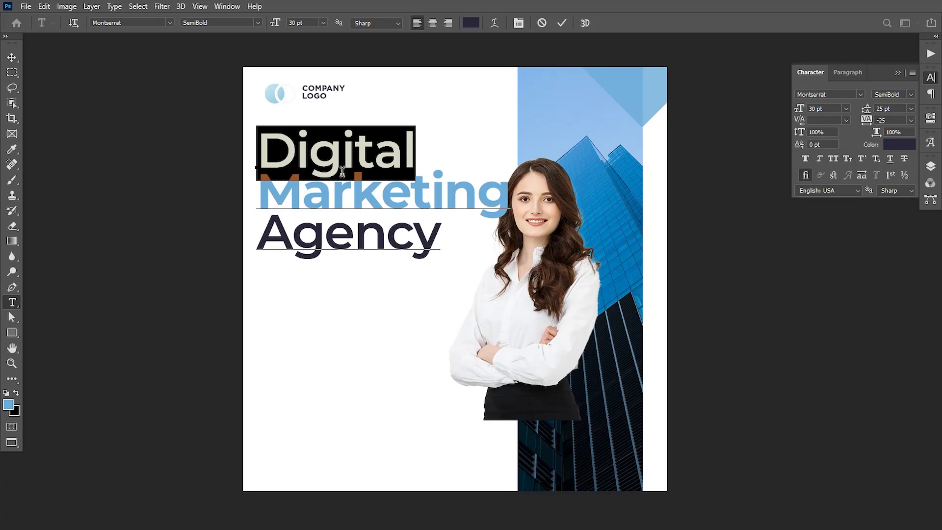
{"action": "left_click", "coordinate": [254, 22]}
{"action": "left_click", "coordinate": [211, 51]}
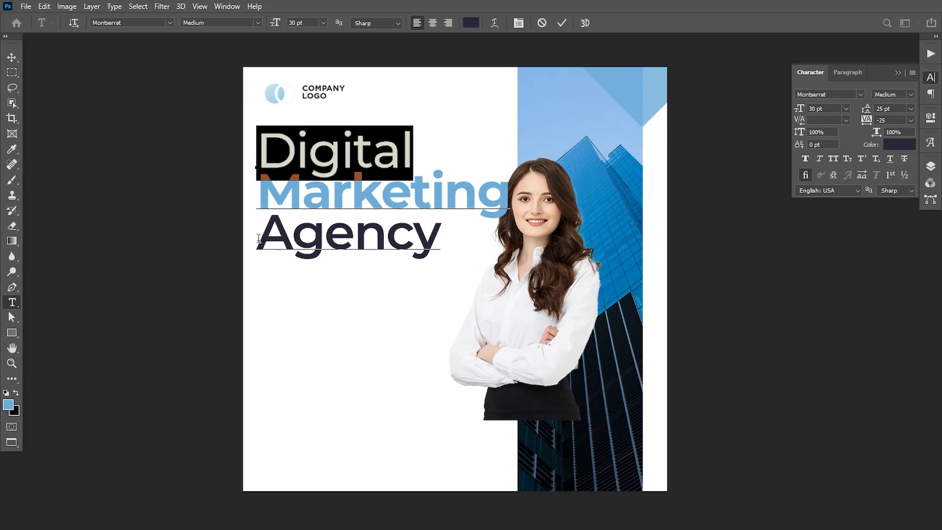
{"action": "left_click", "coordinate": [258, 243]}
{"action": "double_click", "coordinate": [259, 243]}
{"action": "left_click", "coordinate": [255, 24]}
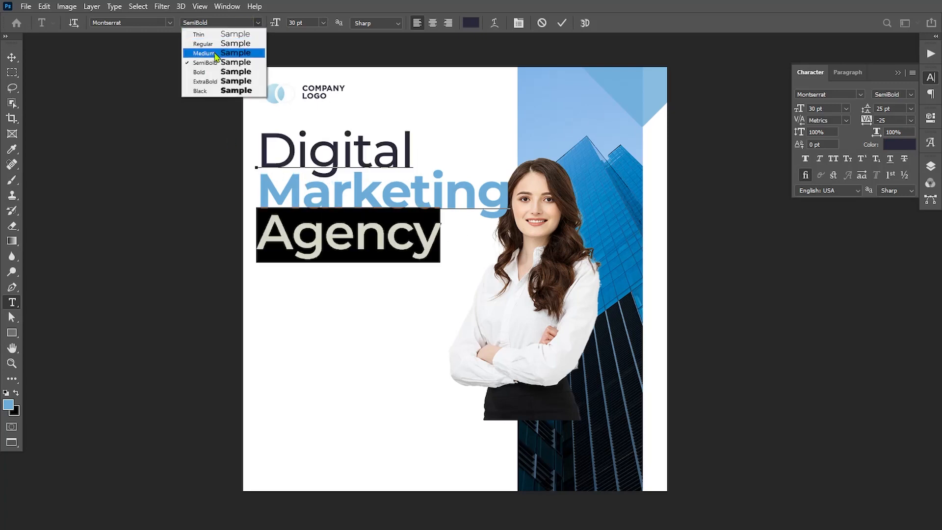
{"action": "left_click", "coordinate": [215, 53]}
{"action": "left_click", "coordinate": [12, 58]}
Step: Scale the headline down slightly with Free Transform and nudge it into place
{"action": "key", "text": "ctrl+t"}
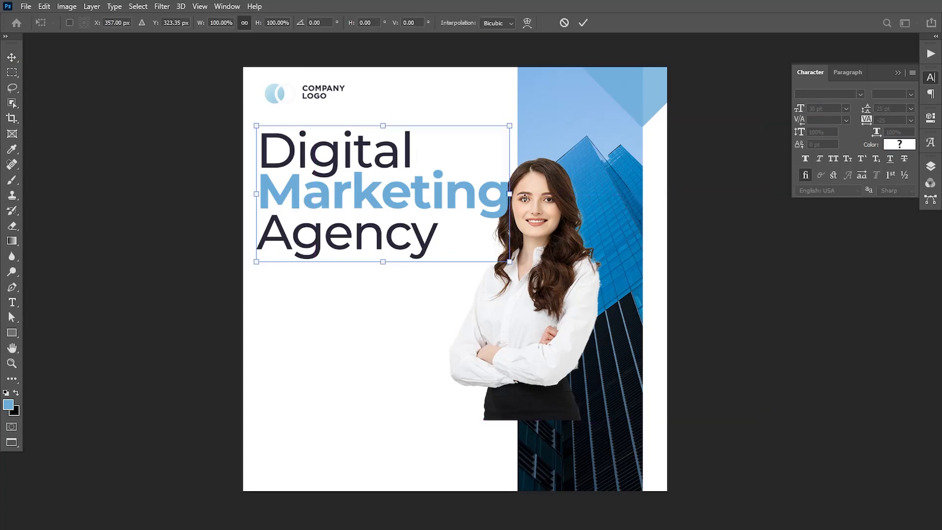
{"action": "left_click_drag", "start_coordinate": [510, 126], "coordinate": [491, 129]}
{"action": "left_click_drag", "start_coordinate": [476, 133], "coordinate": [470, 134]}
{"action": "left_click_drag", "start_coordinate": [349, 209], "coordinate": [355, 209]}
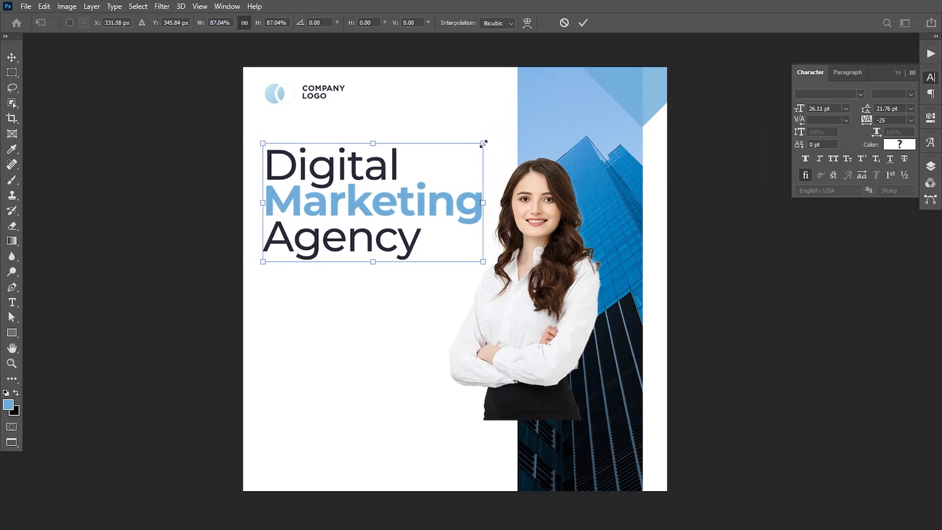
{"action": "left_click_drag", "start_coordinate": [483, 143], "coordinate": [479, 143]}
{"action": "key", "text": "Return"}
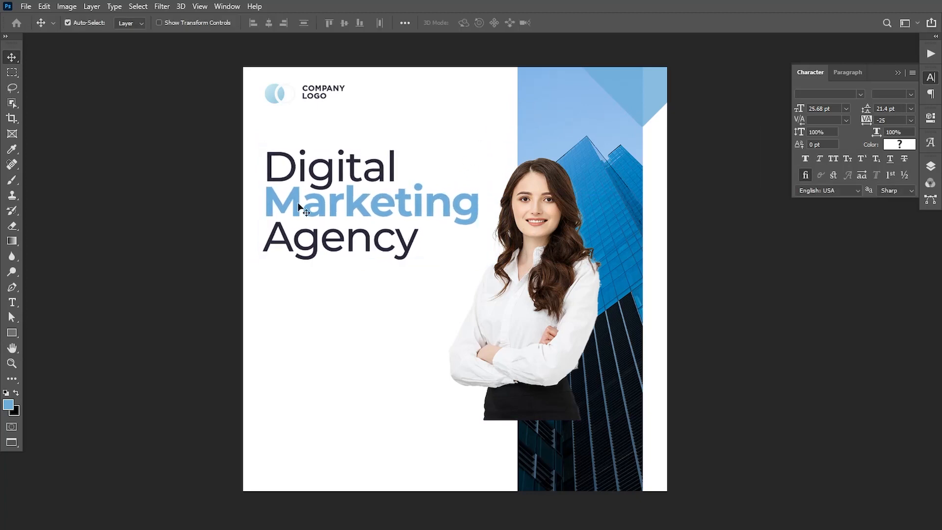
{"action": "left_click_drag", "start_coordinate": [298, 206], "coordinate": [296, 199]}
Step: Reduce 'Digital' and 'Agency' to about 24 pt, leaving 'Marketing' larger
{"action": "key", "text": "t"}
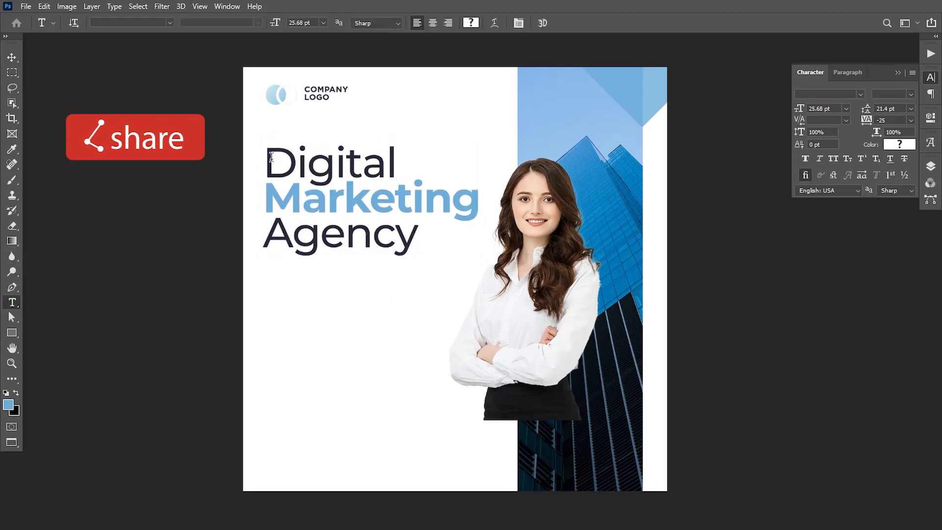
{"action": "left_click_drag", "start_coordinate": [272, 156], "coordinate": [396, 162]}
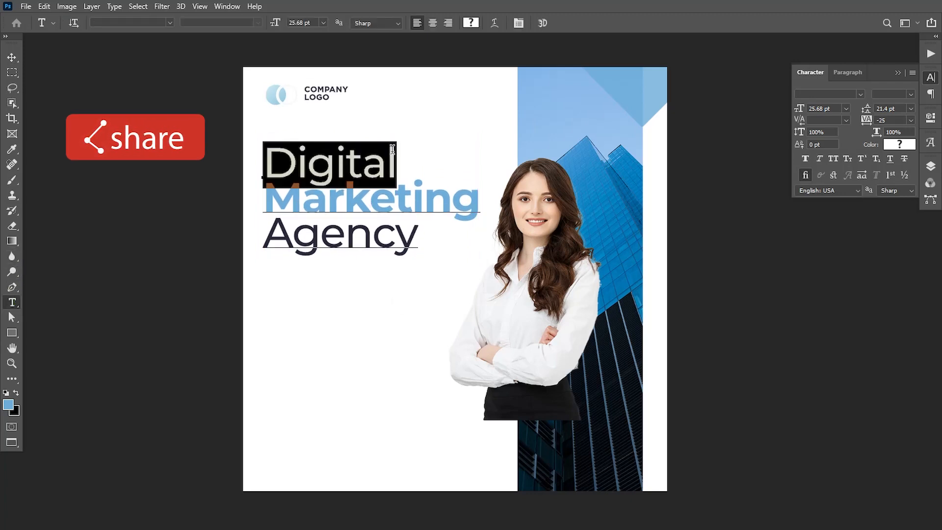
{"action": "left_click", "coordinate": [824, 108]}
{"action": "key", "text": "Down"}
{"action": "key", "text": "Down"}
{"action": "key", "text": "Down"}
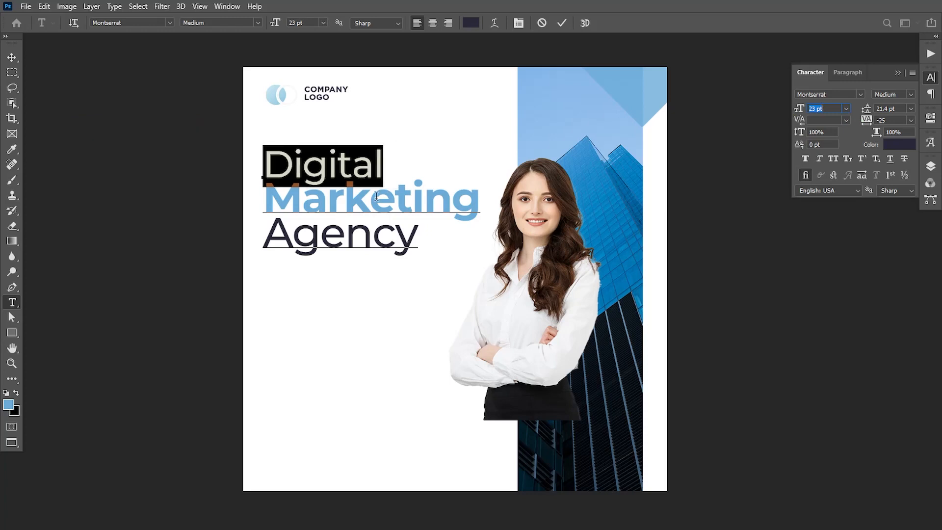
{"action": "key", "text": "Up"}
{"action": "left_click", "coordinate": [282, 238]}
{"action": "left_click_drag", "start_coordinate": [267, 236], "coordinate": [434, 243]}
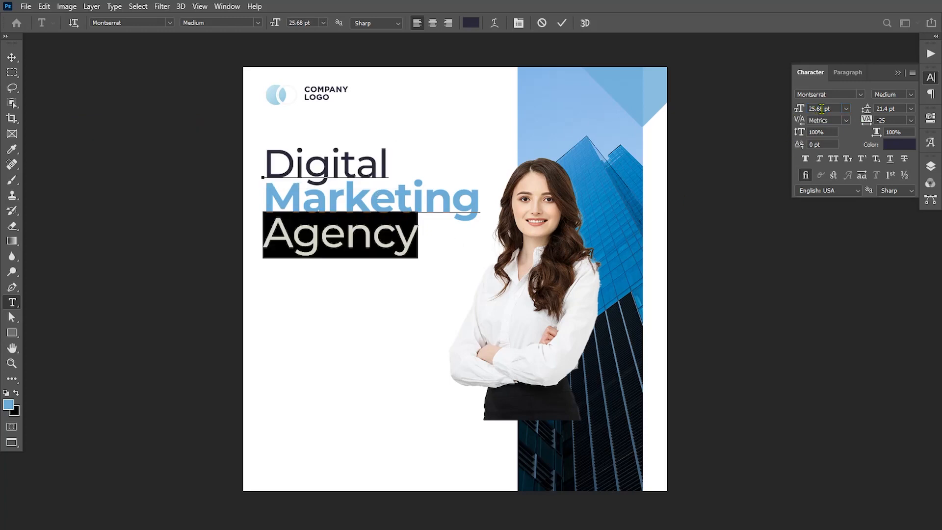
{"action": "left_click_drag", "start_coordinate": [822, 108], "coordinate": [790, 109]}
{"action": "key", "text": "Down"}
{"action": "key", "text": "Down"}
{"action": "left_click", "coordinate": [13, 58]}
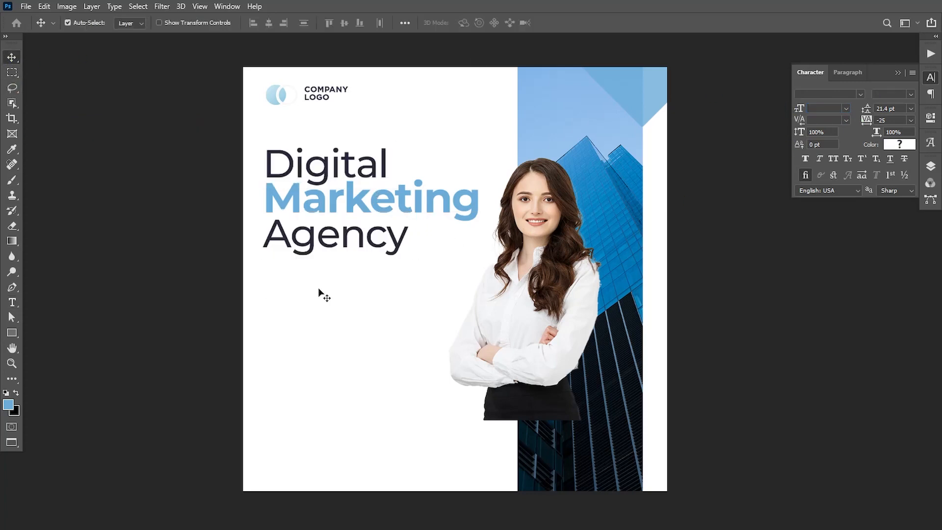
{"action": "left_click", "coordinate": [26, 6]}
Step: Embed the yellow waves file Untitled 4 at about 5% beside 'Agency'
{"action": "left_click", "coordinate": [54, 240]}
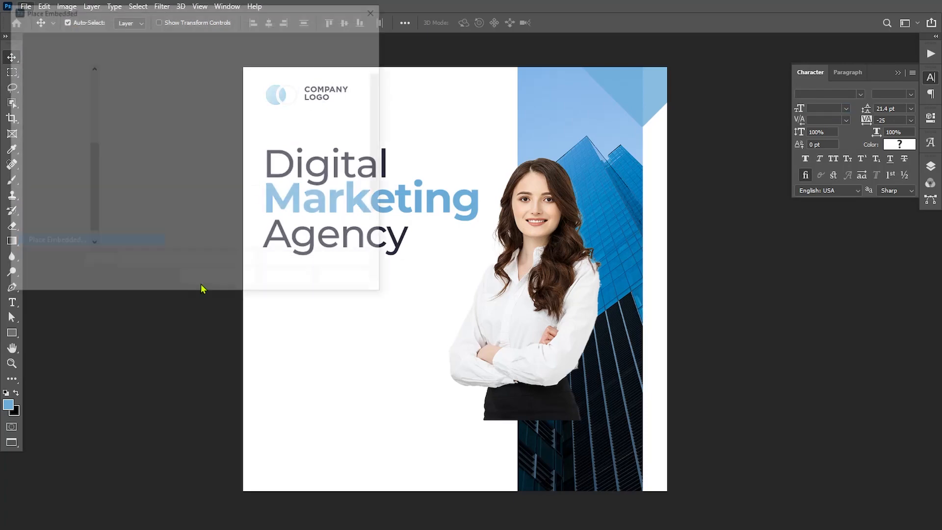
{"action": "left_click", "coordinate": [267, 184]}
{"action": "left_click", "coordinate": [288, 280]}
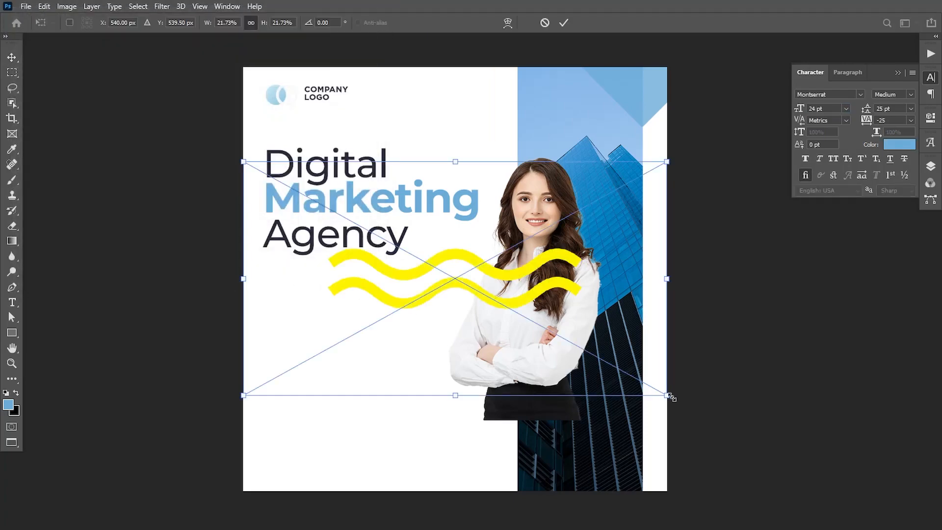
{"action": "left_click_drag", "start_coordinate": [668, 396], "coordinate": [505, 306]}
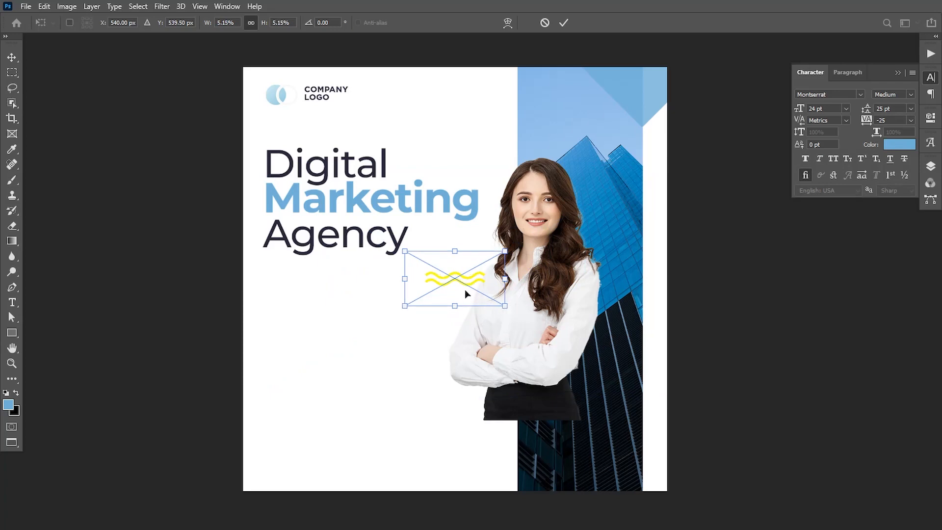
{"action": "left_click_drag", "start_coordinate": [465, 276], "coordinate": [457, 238]}
{"action": "mouse_move", "coordinate": [496, 214]}
{"action": "left_mouse_down"}
{"action": "mouse_move", "coordinate": [472, 235]}
{"action": "mouse_move", "coordinate": [492, 214]}
{"action": "left_mouse_up"}
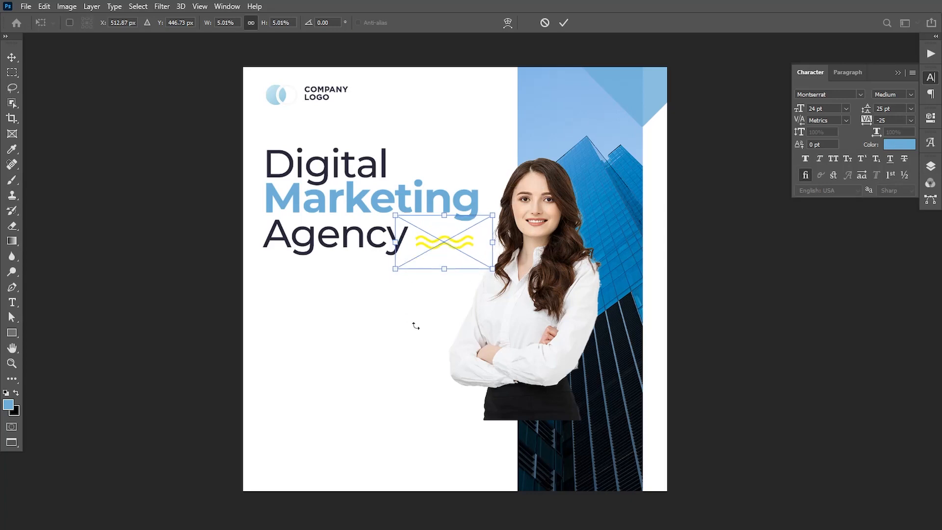
{"action": "key", "text": "Return"}
Step: Add a paragraph text box below the headline in 5 pt with 6 pt leading
{"action": "key", "text": "t"}
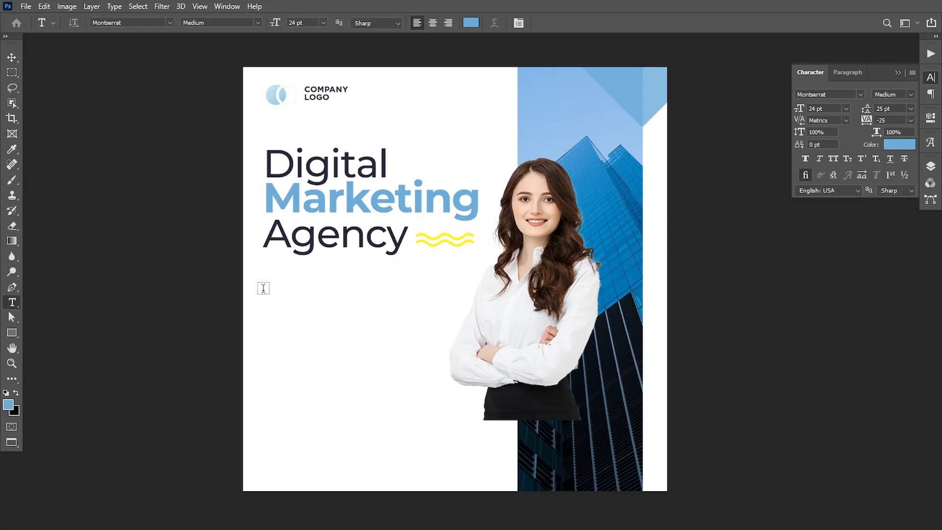
{"action": "left_click_drag", "start_coordinate": [269, 286], "coordinate": [449, 381]}
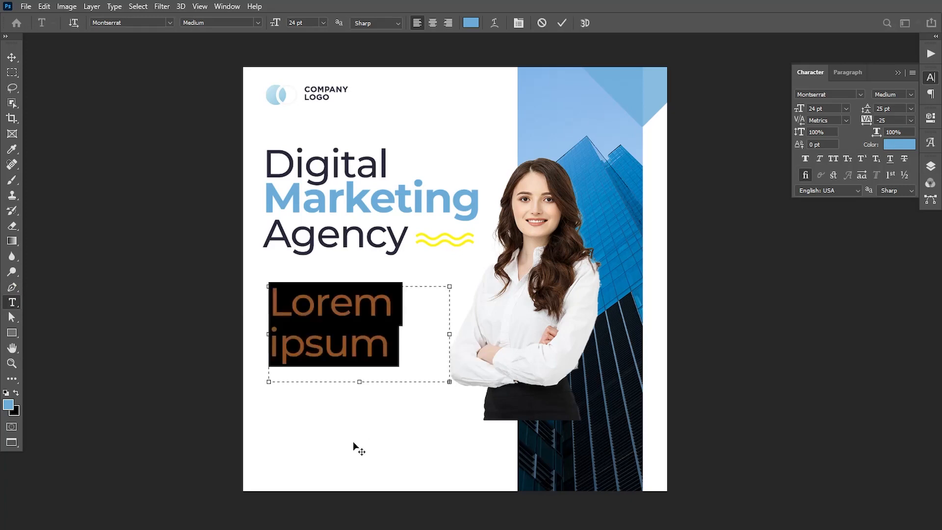
{"action": "left_click_drag", "start_coordinate": [275, 23], "coordinate": [271, 29]}
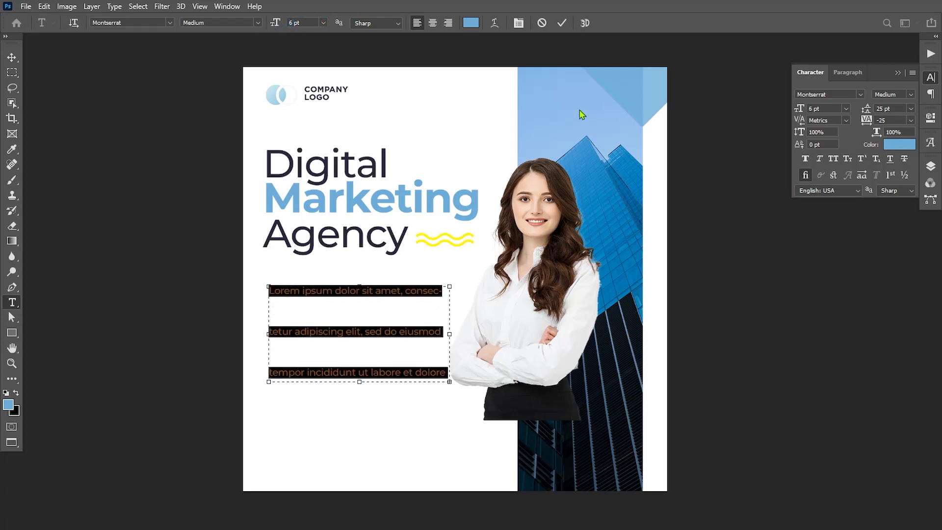
{"action": "left_click_drag", "start_coordinate": [866, 109], "coordinate": [852, 109]}
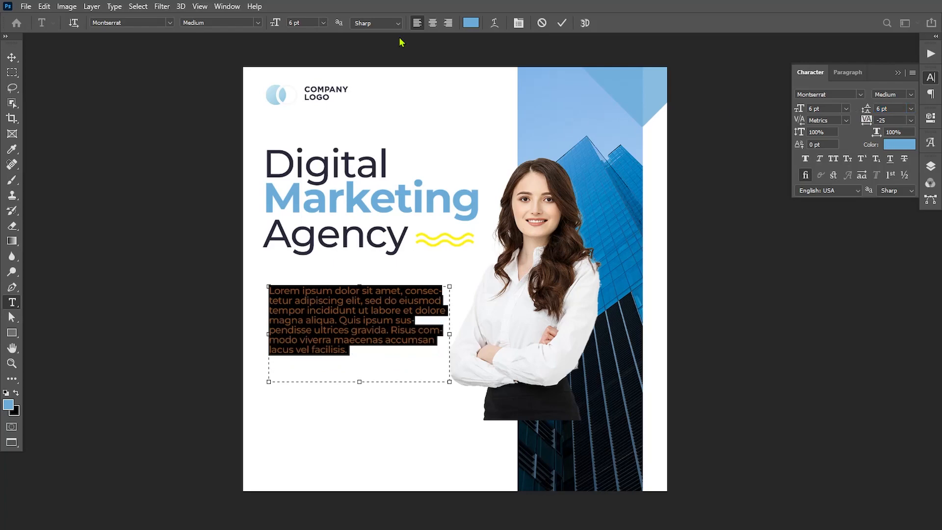
{"action": "left_click", "coordinate": [292, 23]}
{"action": "type", "text": "5"}
{"action": "key", "text": "Return"}
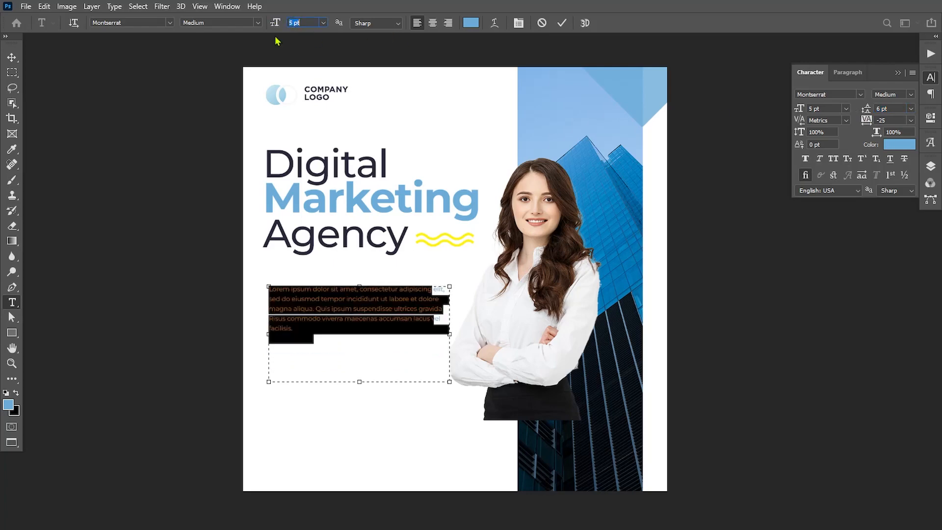
{"action": "left_click", "coordinate": [877, 108]}
{"action": "type", "text": "7"}
{"action": "key", "text": "Return"}
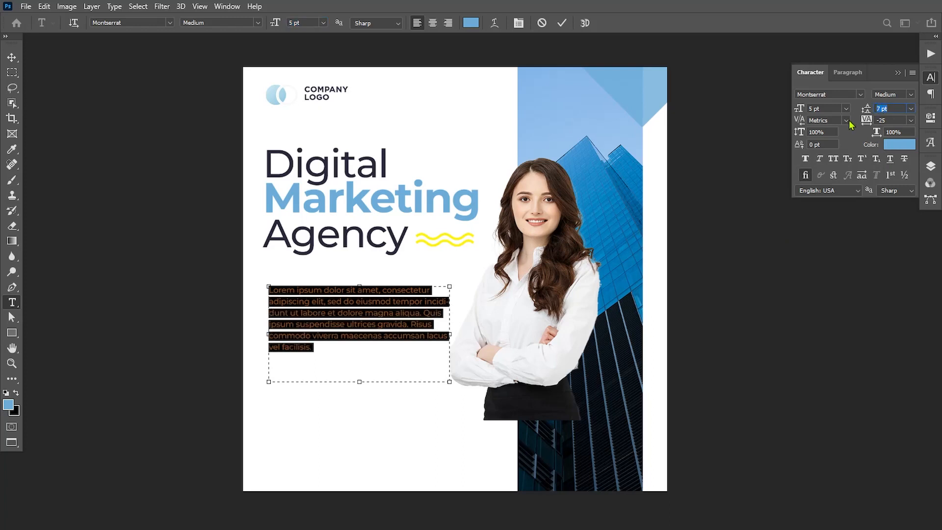
{"action": "type", "text": "6"}
{"action": "key", "text": "Return"}
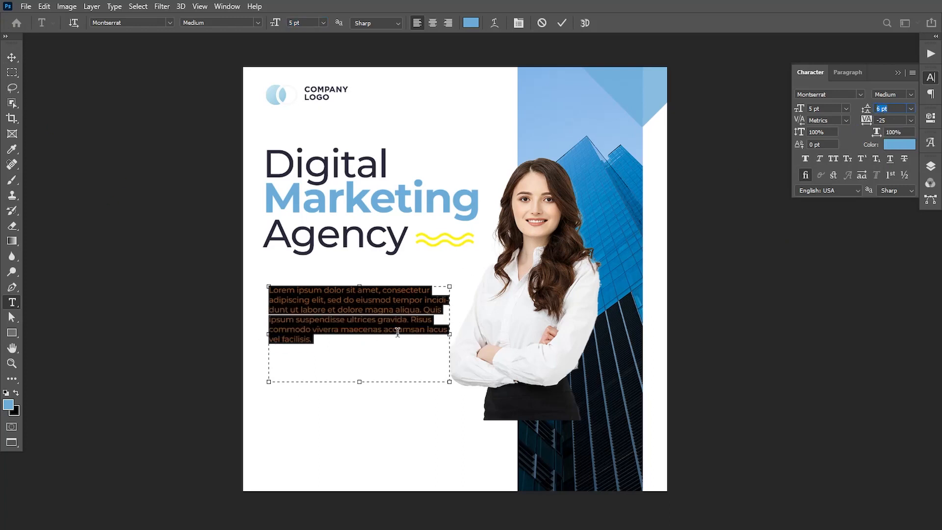
Step: Widen the paragraph box and delete the text after 'ultrices gravida.'
{"action": "left_click", "coordinate": [350, 342]}
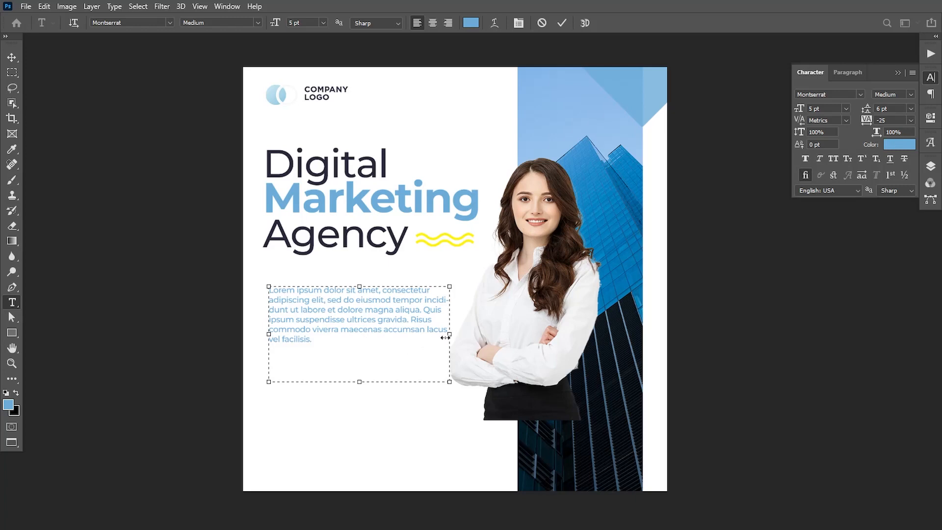
{"action": "left_click_drag", "start_coordinate": [444, 337], "coordinate": [455, 334]}
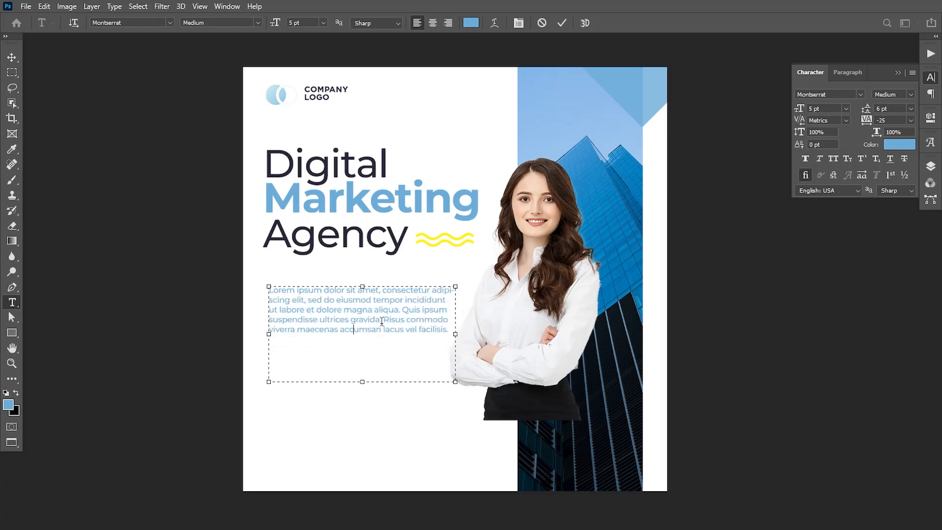
{"action": "left_click_drag", "start_coordinate": [381, 321], "coordinate": [424, 360]}
{"action": "key", "text": "BackSpace"}
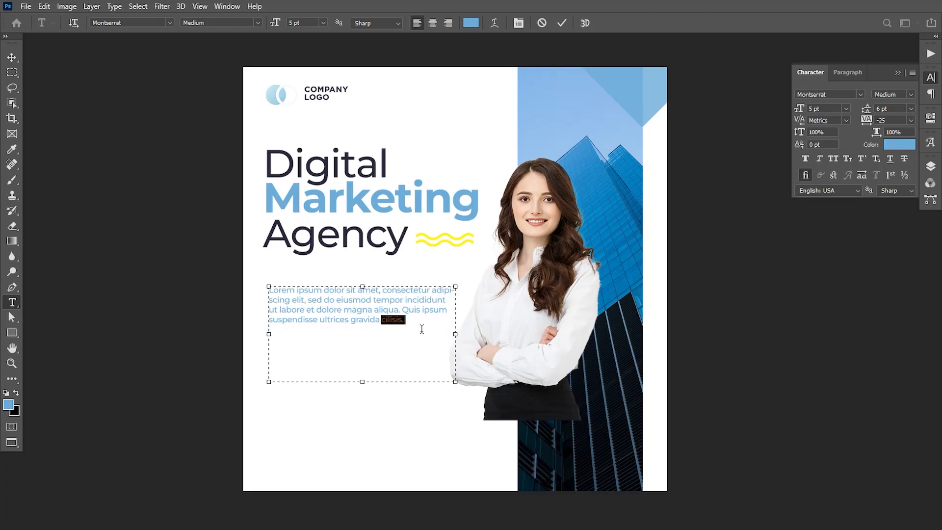
{"action": "key", "text": "BackSpace"}
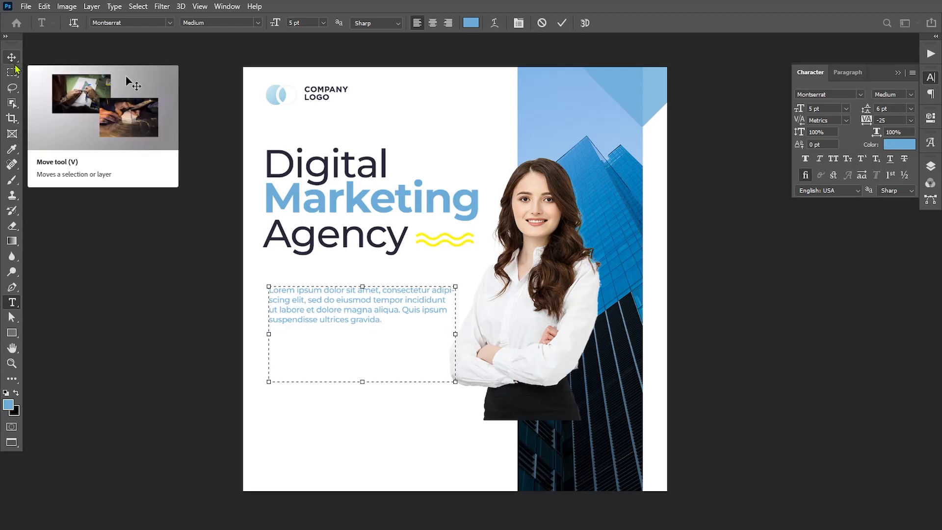
Step: Colour the whole paragraph dark gray #414141
{"action": "left_click_drag", "start_coordinate": [314, 312], "coordinate": [397, 349]}
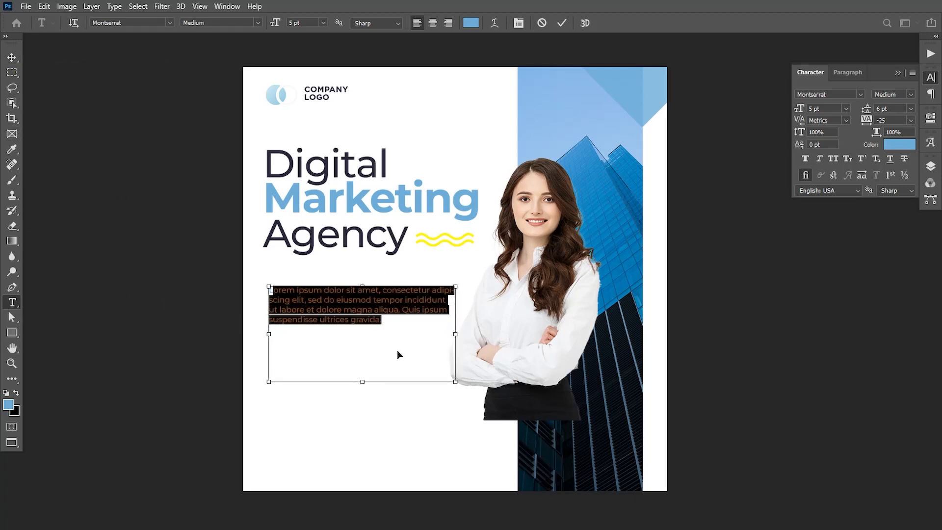
{"action": "key", "text": "ctrl+a"}
{"action": "left_click", "coordinate": [8, 404]}
{"action": "left_click_drag", "start_coordinate": [651, 382], "coordinate": [621, 414]}
{"action": "left_click", "coordinate": [920, 294]}
{"action": "left_click", "coordinate": [12, 56]}
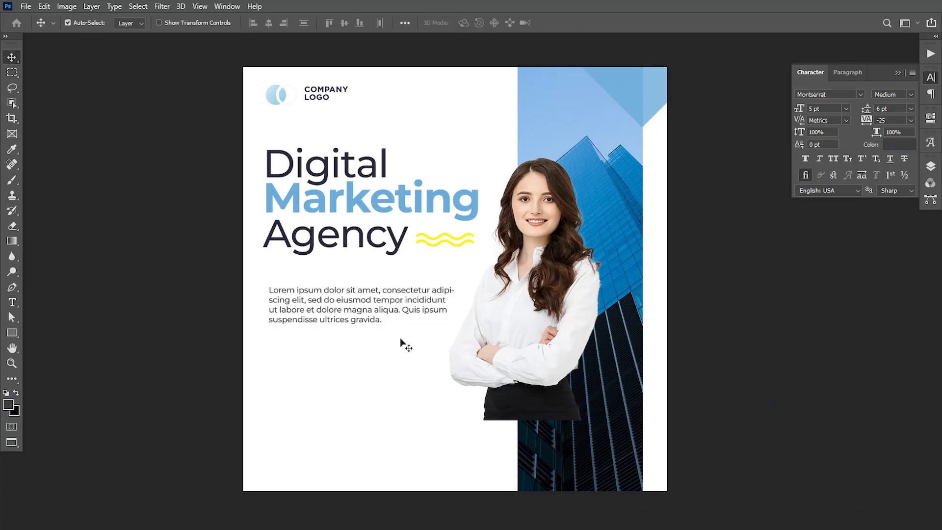
Step: Move the paragraph up, set 7 pt leading and widen its box to 1.75 in
{"action": "left_click_drag", "start_coordinate": [340, 308], "coordinate": [315, 304]}
{"action": "key", "text": "Up"}
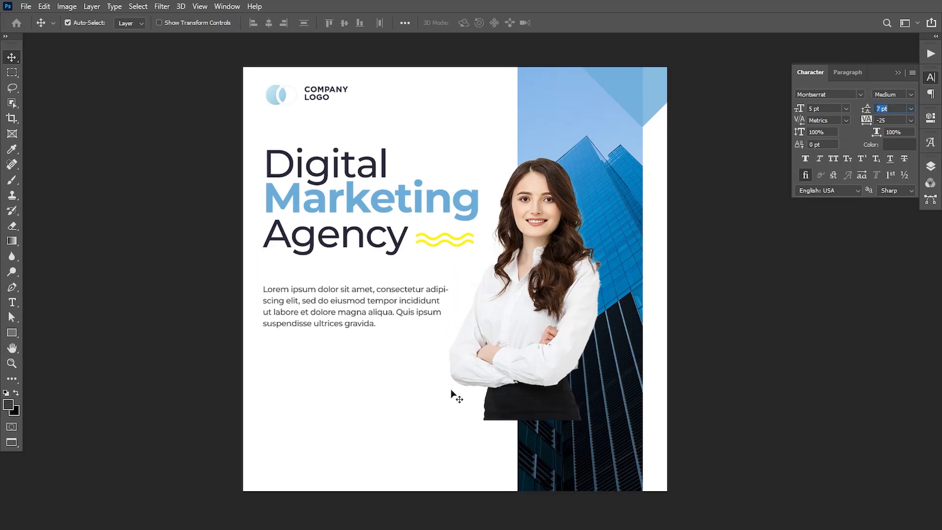
{"action": "key", "text": "Return"}
{"action": "left_click", "coordinate": [930, 166]}
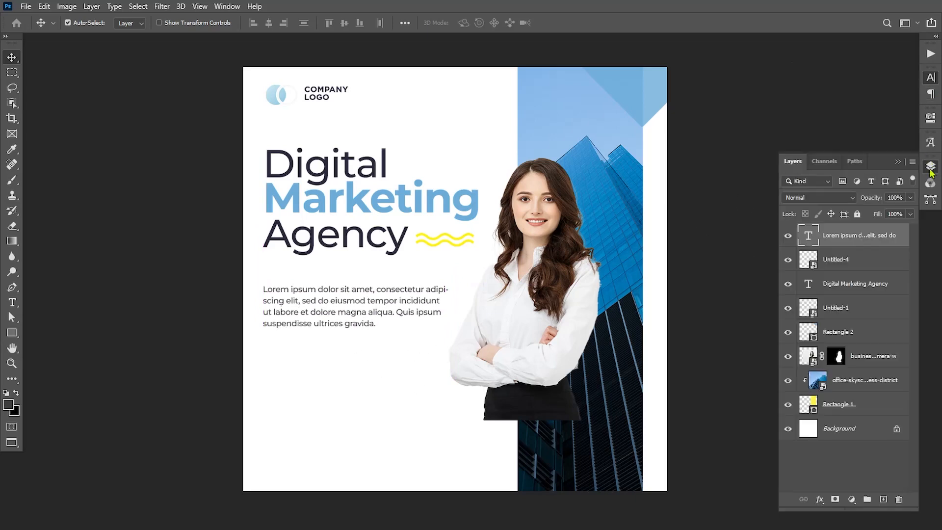
{"action": "double_click", "coordinate": [808, 236]}
{"action": "left_click_drag", "start_coordinate": [452, 339], "coordinate": [470, 336]}
{"action": "left_click", "coordinate": [12, 58]}
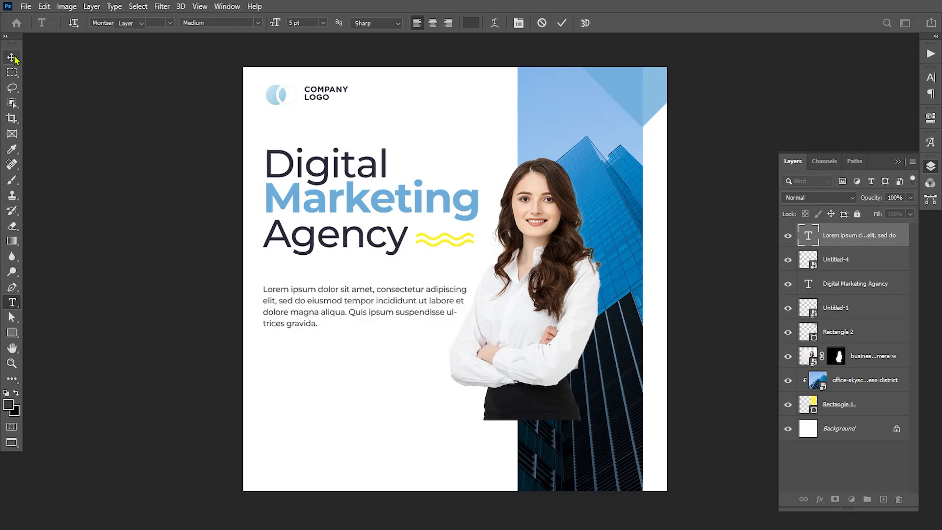
Step: Shift the woman's photo slightly right and nudge the paragraph up
{"action": "left_click_drag", "start_coordinate": [536, 346], "coordinate": [541, 345]}
{"action": "left_click", "coordinate": [304, 326]}
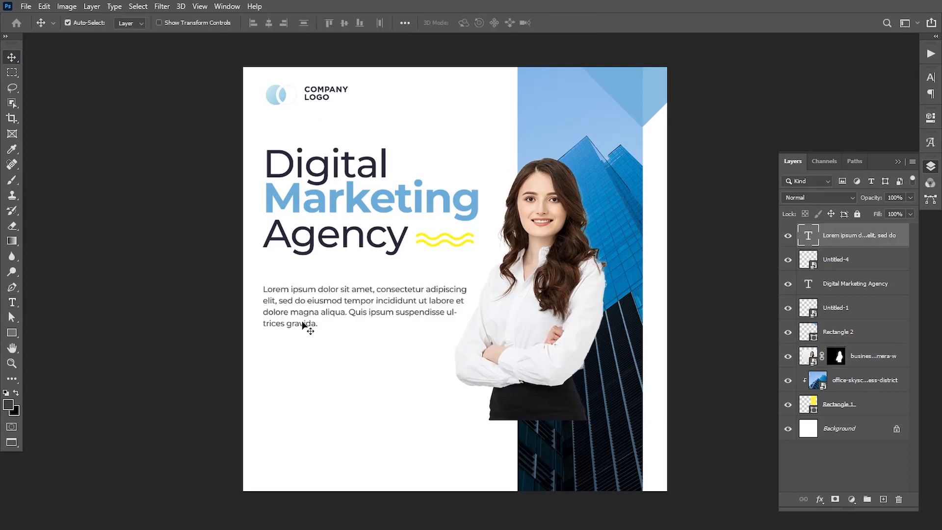
{"action": "key", "text": "Up"}
{"action": "key", "text": "Up"}
{"action": "key", "text": "Up"}
{"action": "key", "text": "Up"}
{"action": "key", "text": "Up"}
{"action": "key", "text": "Up"}
{"action": "key", "text": "Up"}
{"action": "key", "text": "Up"}
{"action": "key", "text": "Up"}
{"action": "key", "text": "Up"}
{"action": "key", "text": "Up"}
{"action": "key", "text": "Up"}
{"action": "key", "text": "Up"}
{"action": "key", "text": "Up"}
{"action": "key", "text": "Up"}
{"action": "key", "text": "Up"}
{"action": "key", "text": "Up"}
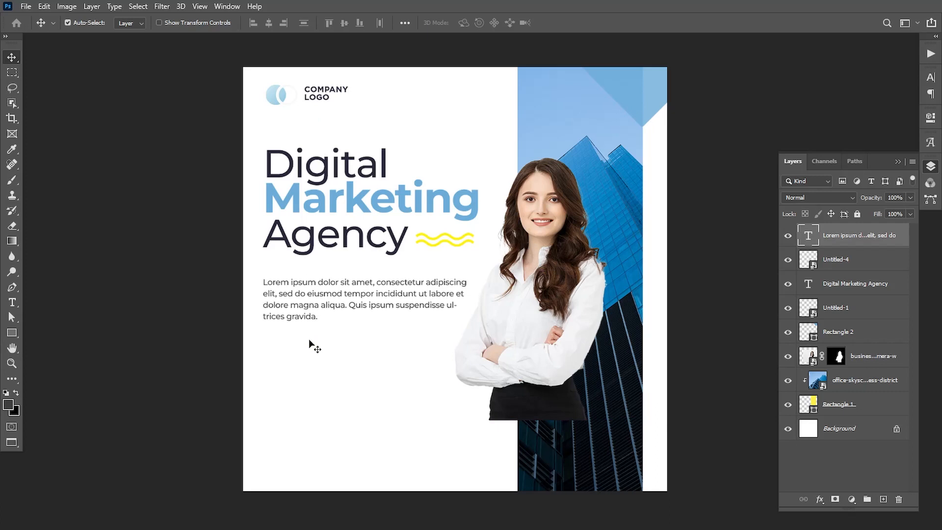
{"action": "key", "text": "Up"}
{"action": "key", "text": "Up"}
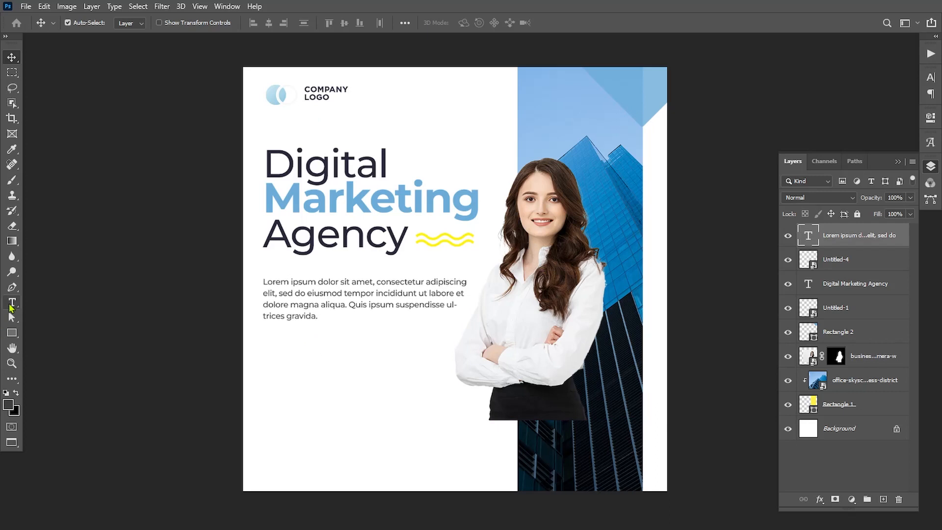
{"action": "left_click", "coordinate": [12, 332]}
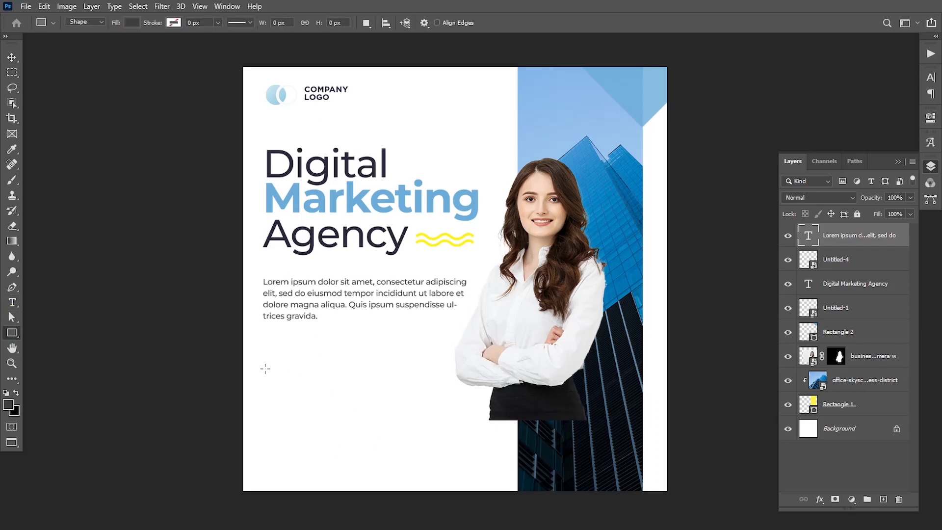
Step: Draw a 272 × 69 px yellow #fff14b rectangle with 5 px corners below the paragraph
{"action": "left_click_drag", "start_coordinate": [265, 368], "coordinate": [371, 395]}
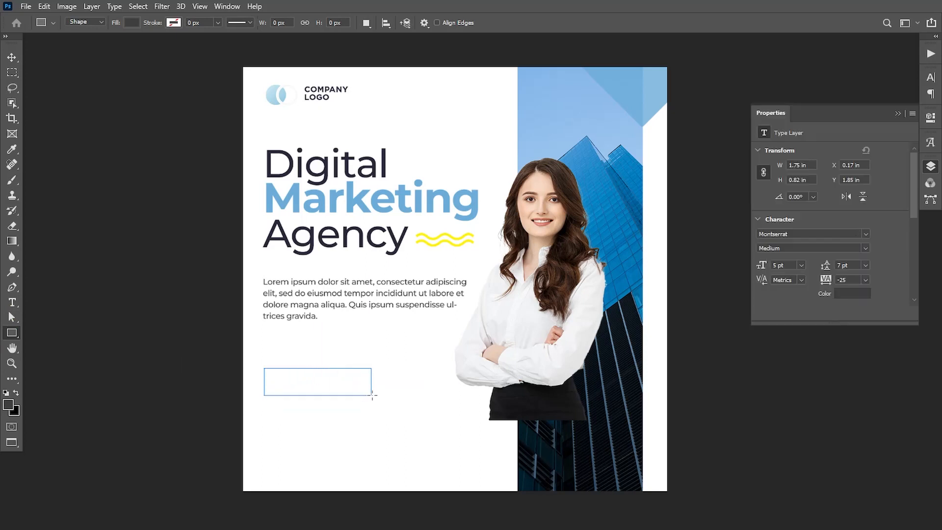
{"action": "left_click", "coordinate": [764, 188]}
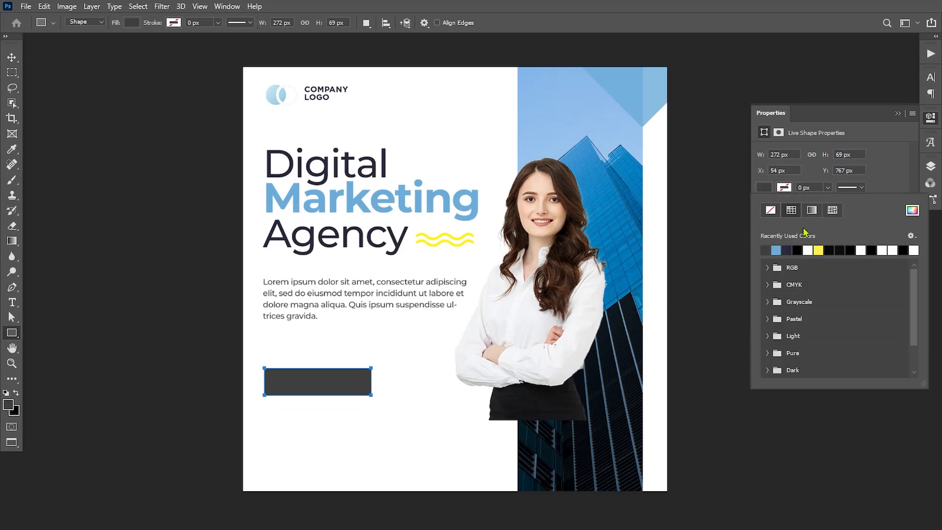
{"action": "left_click", "coordinate": [819, 250]}
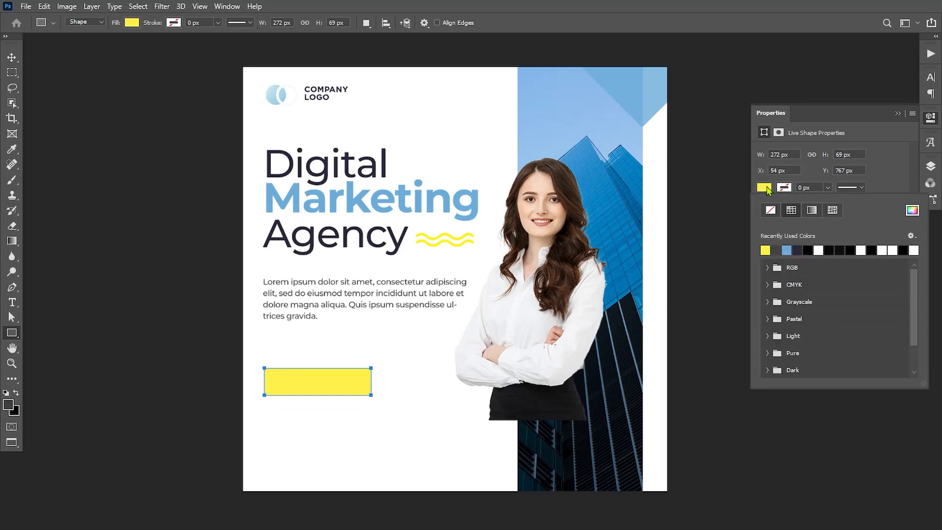
{"action": "left_click", "coordinate": [912, 211]}
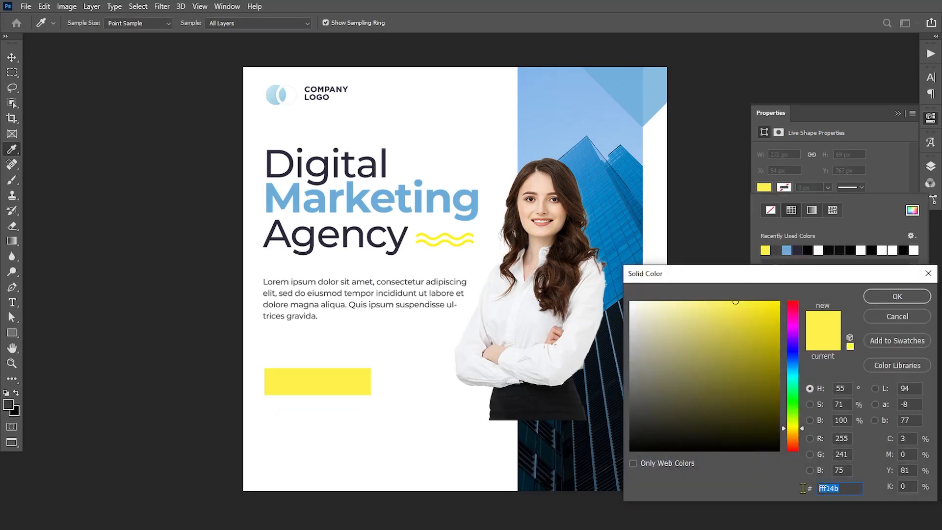
{"action": "left_click", "coordinate": [891, 298]}
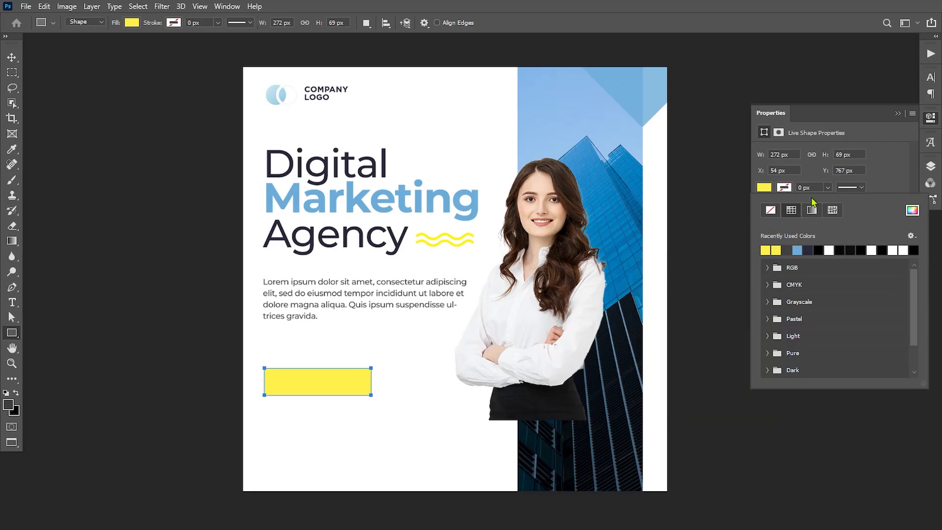
{"action": "left_click", "coordinate": [862, 183]}
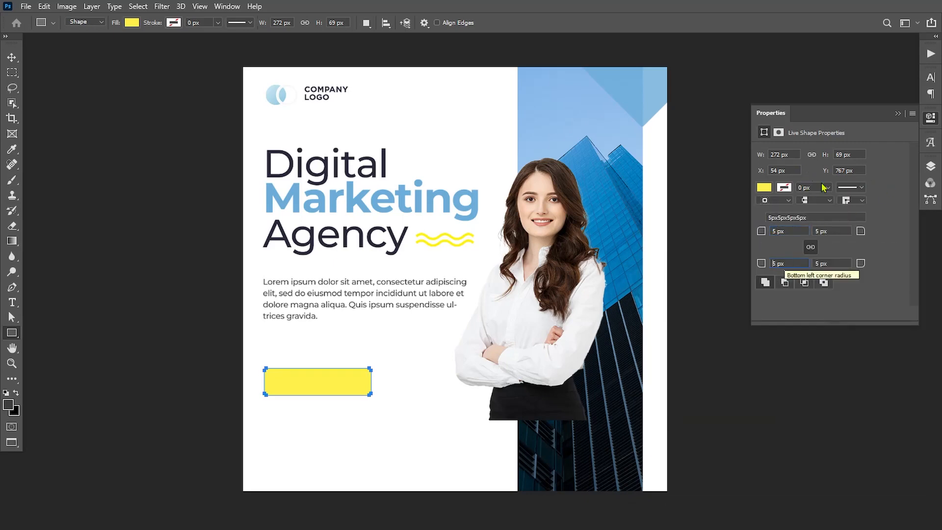
{"action": "left_click", "coordinate": [897, 113]}
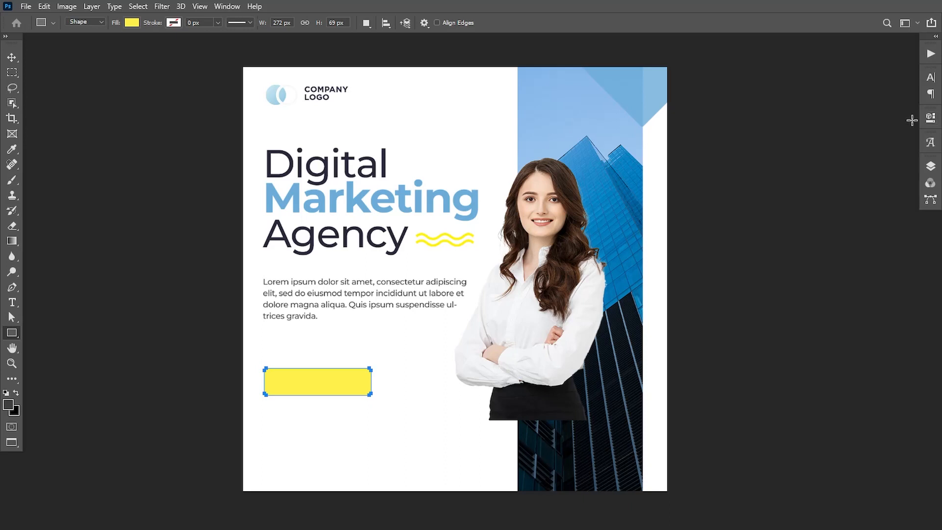
Step: Align the yellow rectangle's left edge with the paragraph text
{"action": "left_click", "coordinate": [11, 57]}
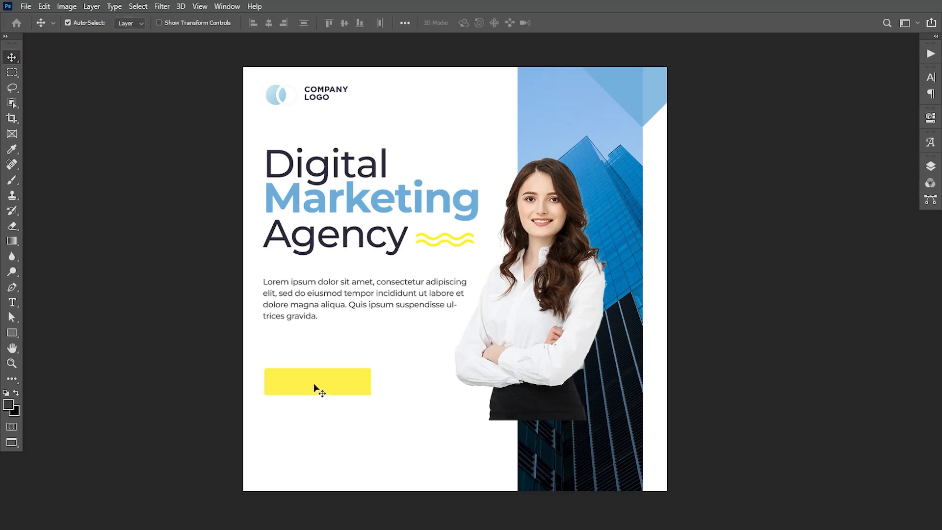
{"action": "left_click_drag", "start_coordinate": [315, 385], "coordinate": [313, 378]}
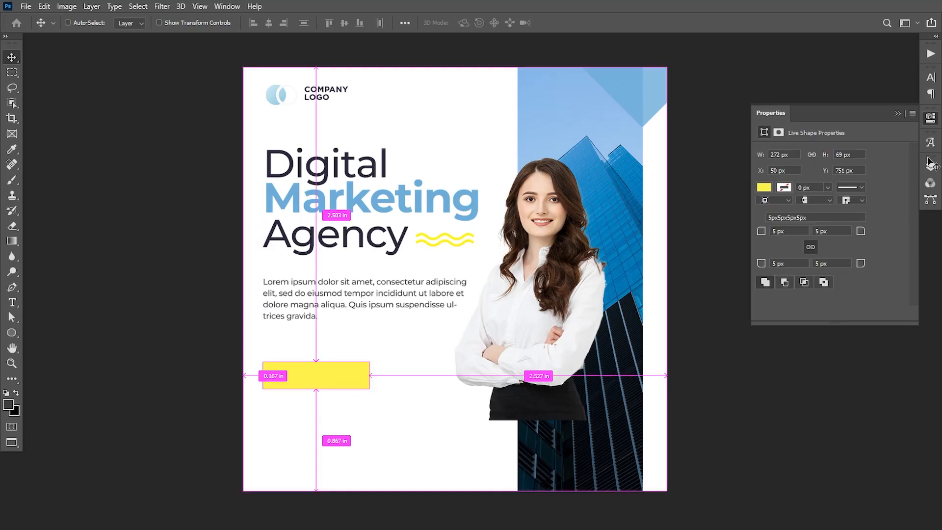
{"action": "left_click", "coordinate": [930, 167]}
{"action": "left_click", "coordinate": [854, 260]}
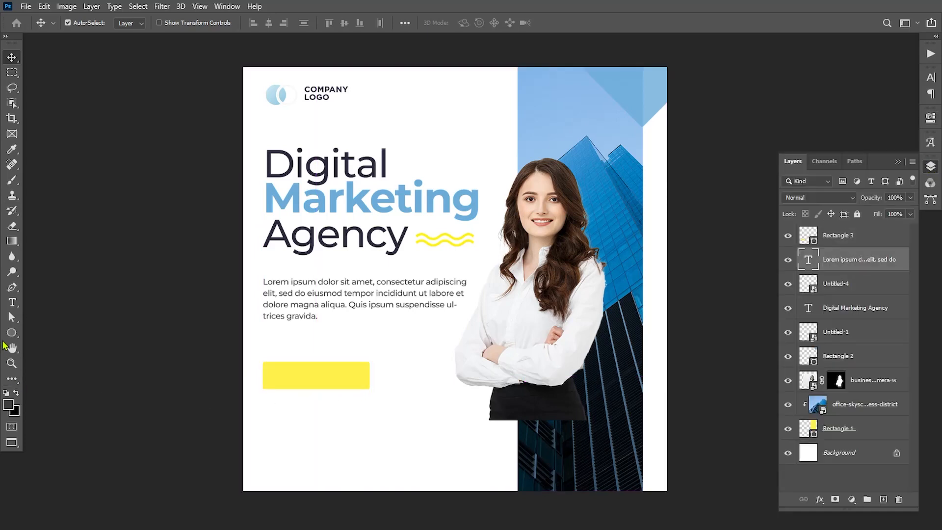
Step: Draw a circle and move it onto the left end of the yellow rectangle
{"action": "left_click", "coordinate": [11, 332]}
{"action": "left_click_drag", "start_coordinate": [288, 409], "coordinate": [316, 437]}
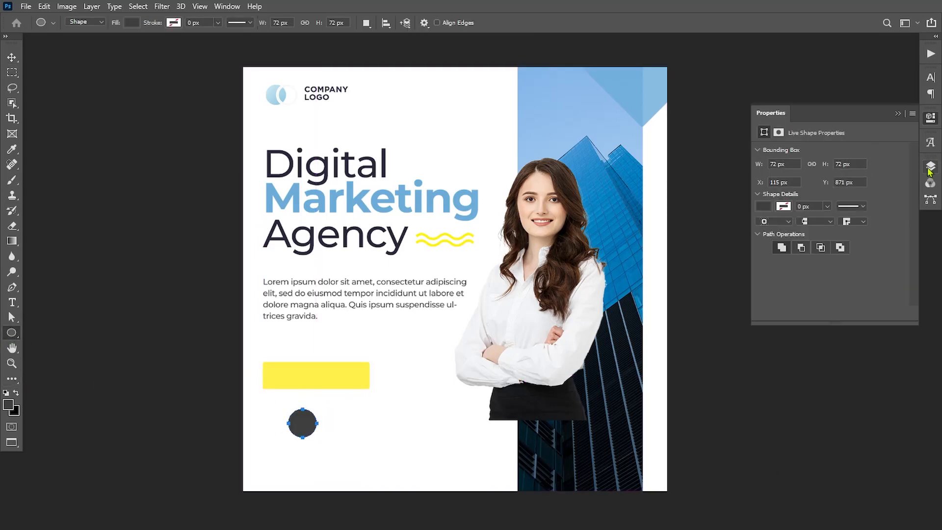
{"action": "left_click", "coordinate": [930, 167]}
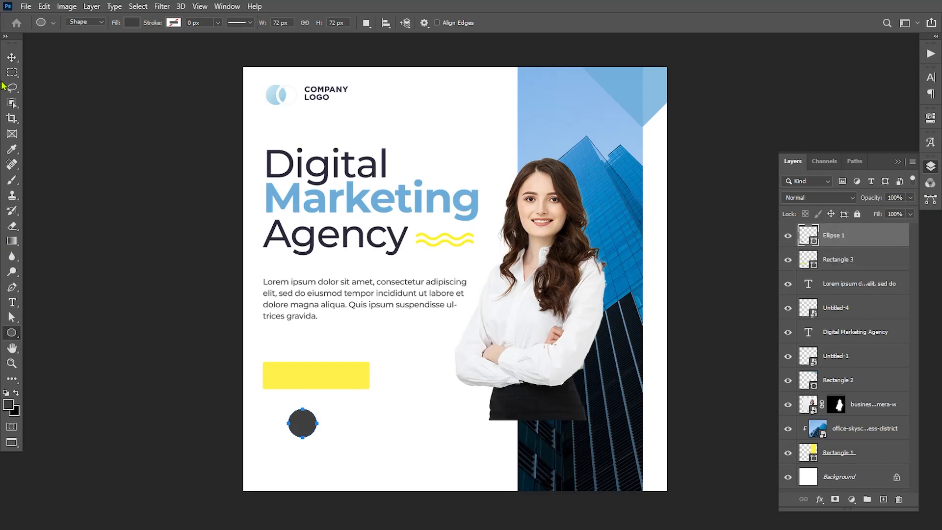
{"action": "left_click", "coordinate": [12, 57]}
{"action": "left_click_drag", "start_coordinate": [307, 426], "coordinate": [291, 365]}
Step: Scale the circle down to about 75%, then 89%, and nudge it into place
{"action": "key", "text": "ctrl+t"}
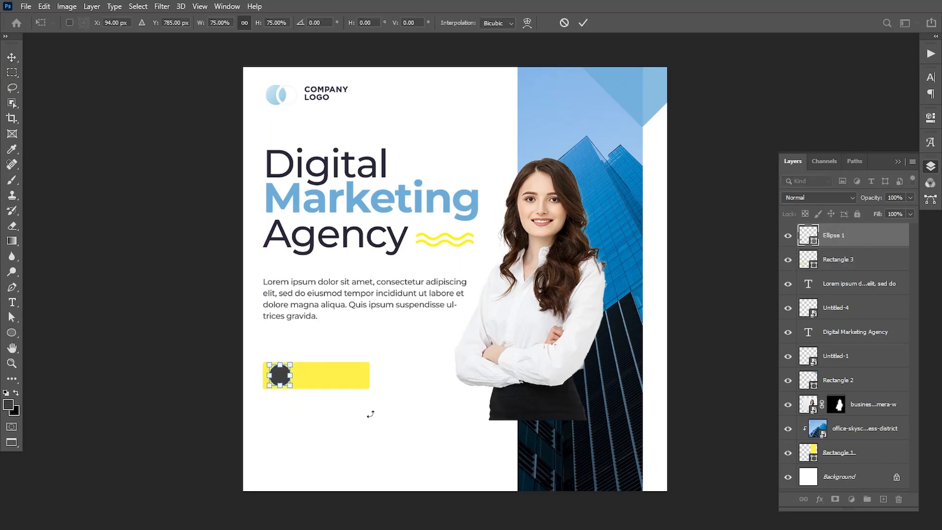
{"action": "key", "text": "Return"}
{"action": "key", "text": "Left"}
{"action": "key", "text": "Left"}
{"action": "key", "text": "Left"}
{"action": "key", "text": "Left"}
{"action": "key", "text": "Left"}
{"action": "key", "text": "Right"}
{"action": "key", "text": "Down"}
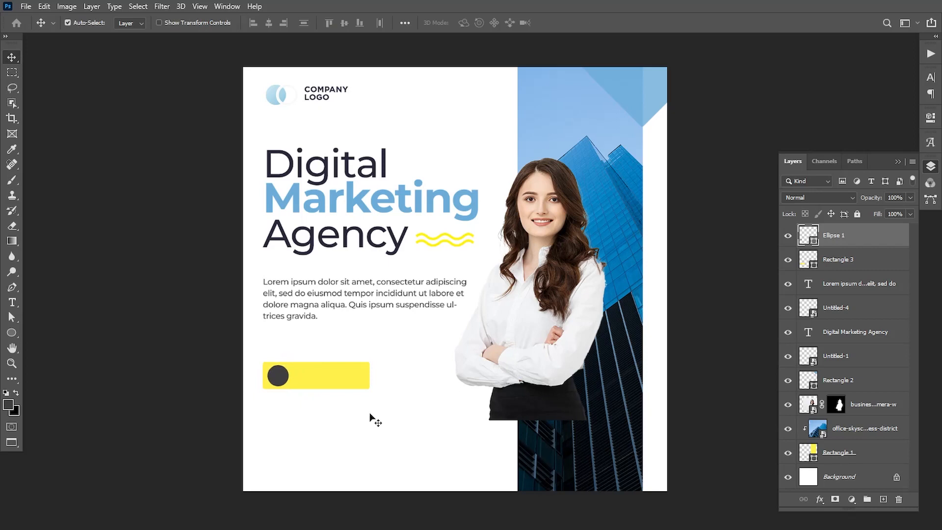
{"action": "key", "text": "ctrl+t"}
{"action": "left_click_drag", "start_coordinate": [293, 362], "coordinate": [290, 363]}
{"action": "key", "text": "Return"}
Step: Fill the circle with the dark navy sampled from the heading text
{"action": "double_click", "coordinate": [810, 237]}
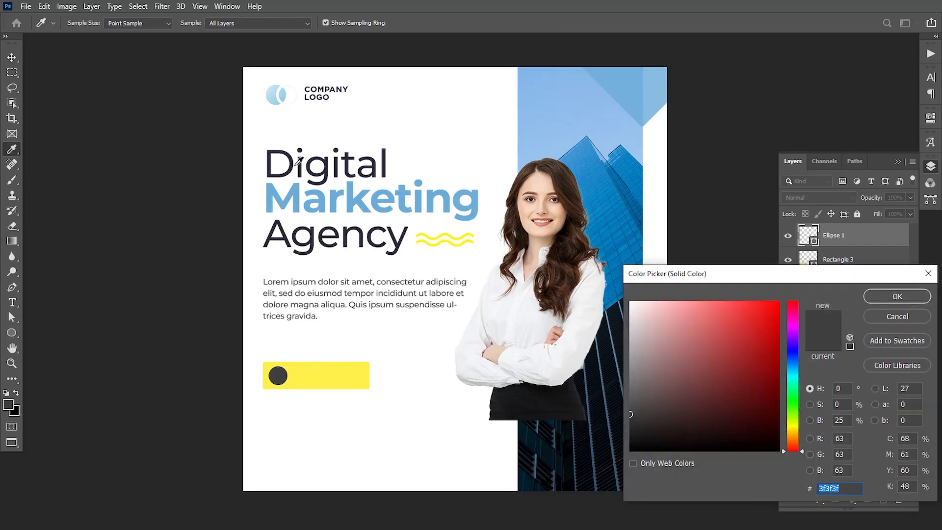
{"action": "left_click", "coordinate": [291, 167]}
{"action": "left_click", "coordinate": [888, 298]}
Step: Embed the Untitled-7 arrow, shrunk to 3.40% and centred on the dark circle
{"action": "key", "text": "c"}
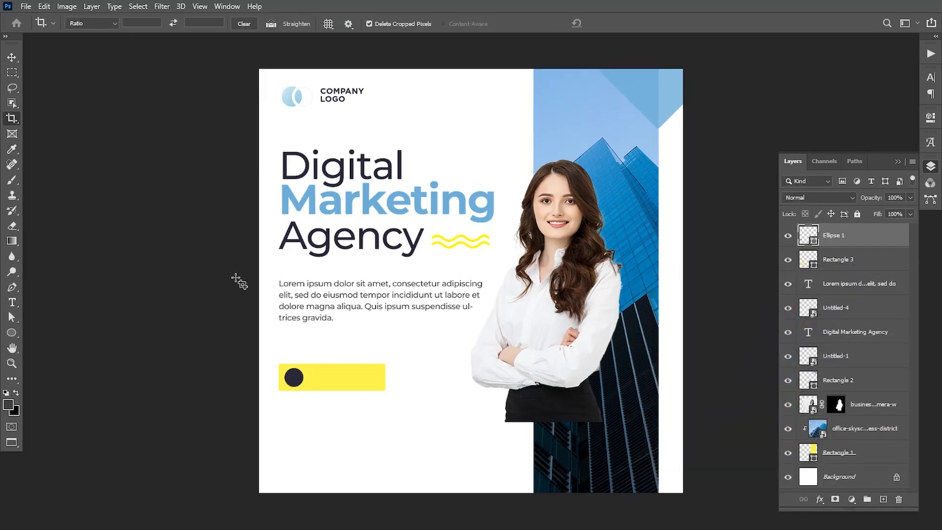
{"action": "left_click", "coordinate": [26, 6]}
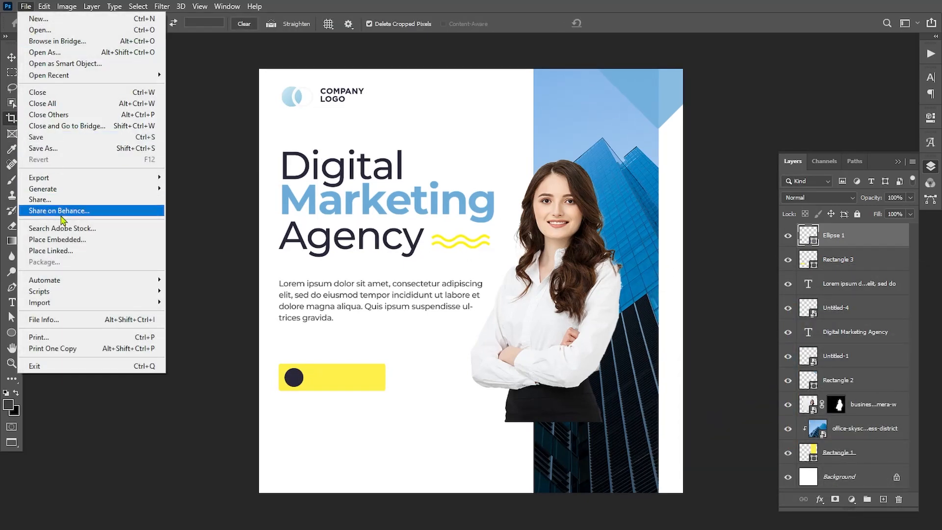
{"action": "left_click", "coordinate": [57, 239]}
{"action": "scroll", "coordinate": [206, 211], "scroll_direction": "down", "scroll_amount": 2}
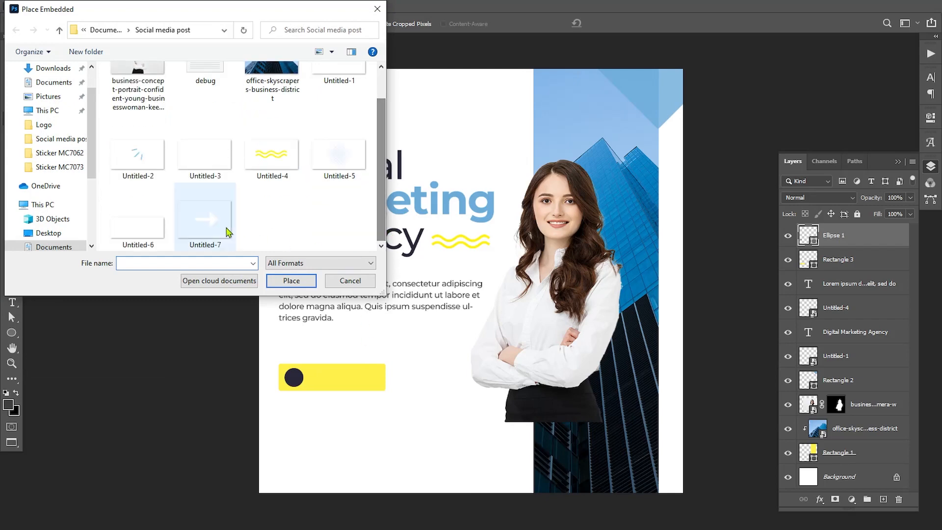
{"action": "left_click", "coordinate": [205, 206]}
{"action": "left_click", "coordinate": [291, 280]}
{"action": "left_click_drag", "start_coordinate": [683, 132], "coordinate": [290, 377]}
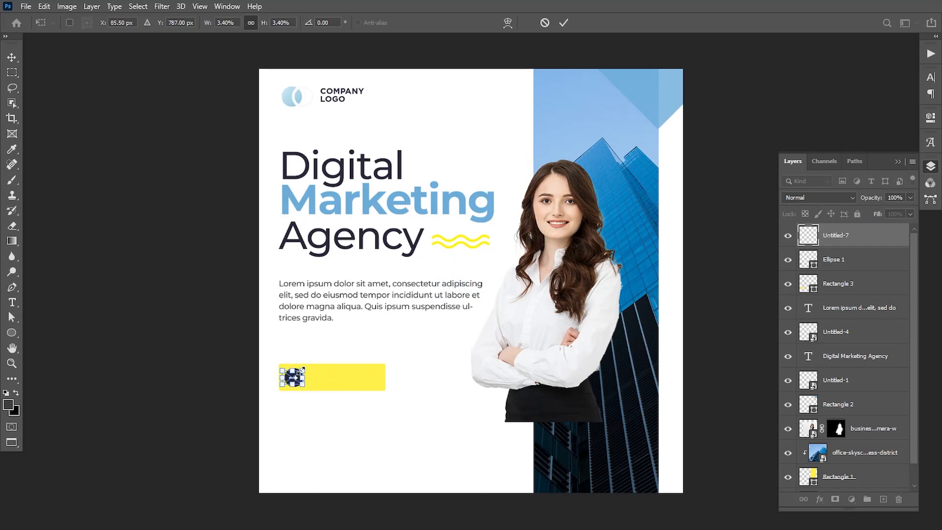
{"action": "key", "text": "Return"}
{"action": "key", "text": "c"}
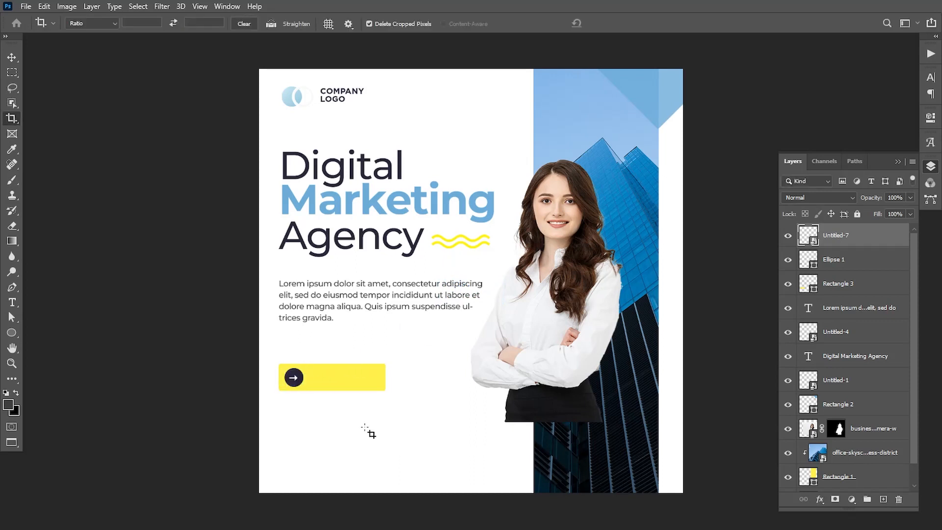
Step: Add the CONTACT US text and move it onto the yellow button
{"action": "left_click", "coordinate": [12, 302]}
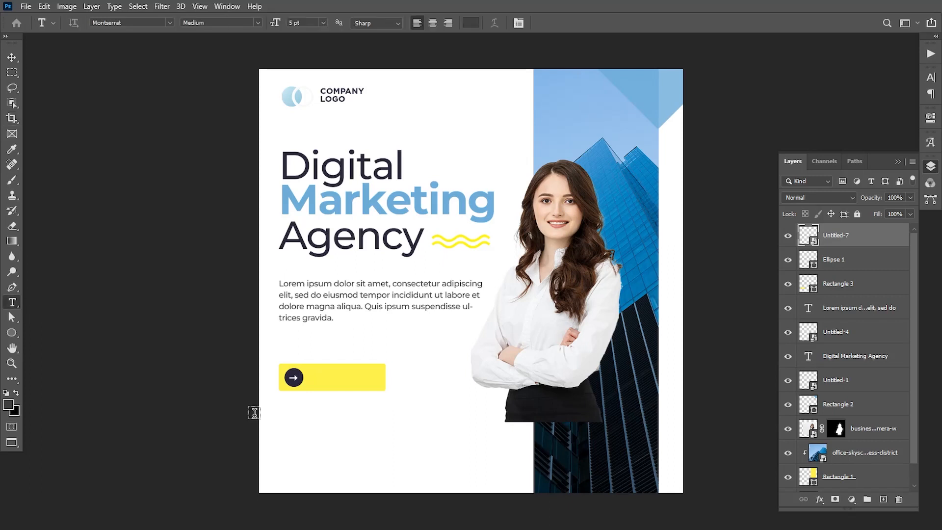
{"action": "left_click", "coordinate": [312, 428]}
{"action": "key", "text": "BackSpace"}
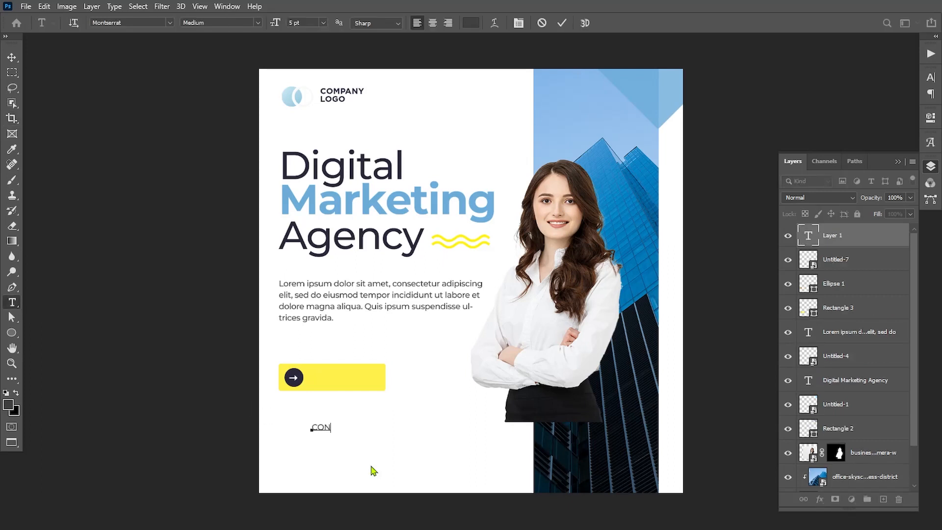
{"action": "key", "text": "ctrl+Return"}
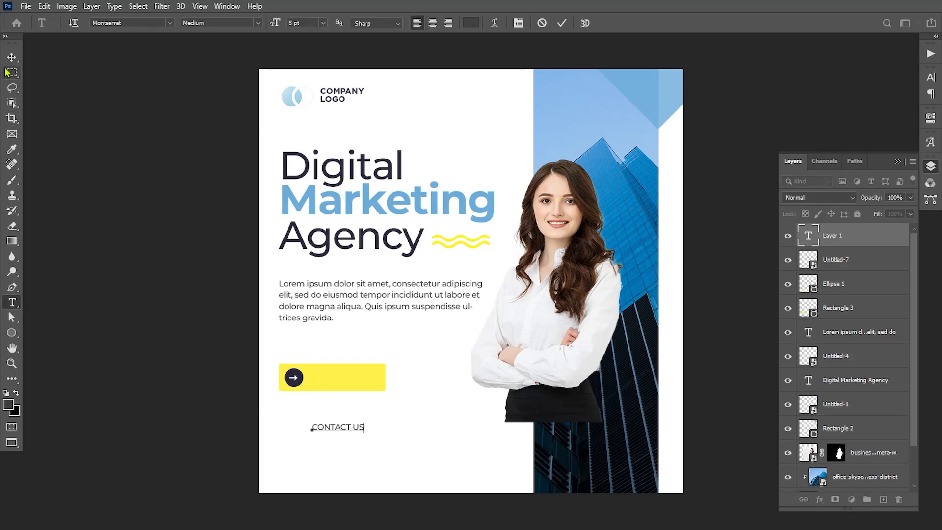
{"action": "key", "text": "v"}
{"action": "left_click_drag", "start_coordinate": [330, 429], "coordinate": [330, 379]}
Step: Style CONTACT US in navy Montserrat SemiBold at 5.5 pt
{"action": "double_click", "coordinate": [808, 235]}
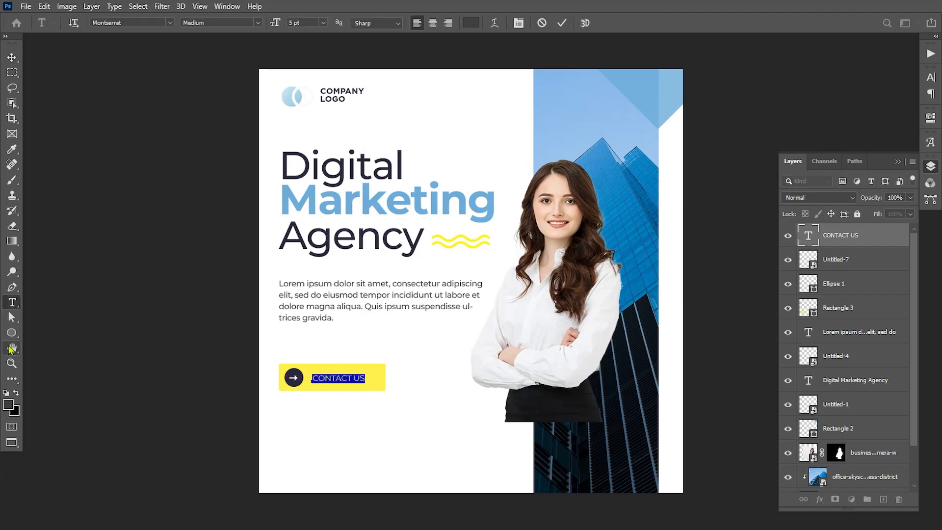
{"action": "left_click", "coordinate": [12, 149]}
{"action": "double_click", "coordinate": [808, 235]}
{"action": "left_click", "coordinate": [470, 23]}
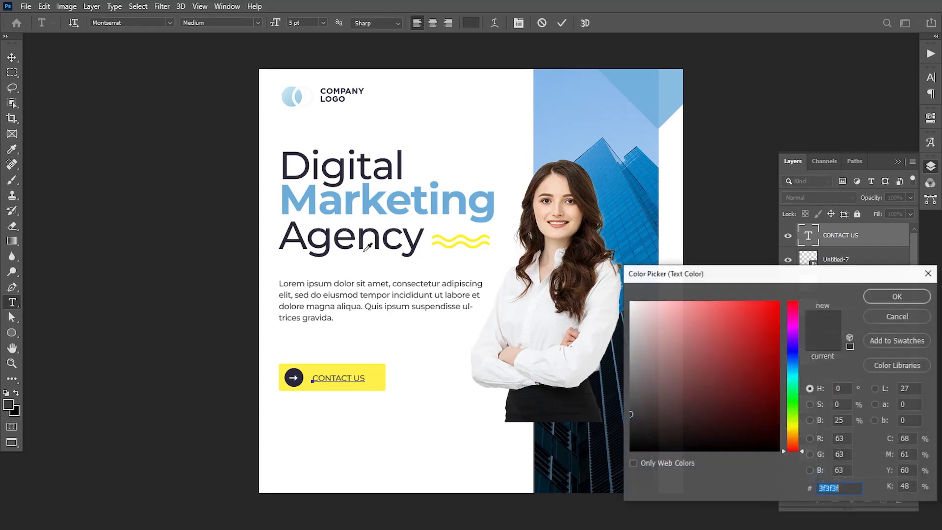
{"action": "left_click", "coordinate": [889, 295]}
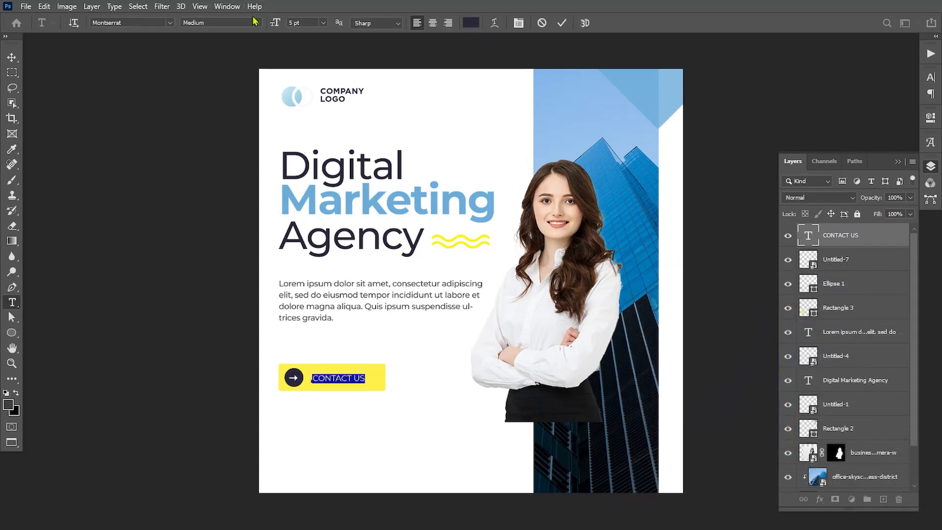
{"action": "left_click", "coordinate": [253, 22]}
{"action": "left_click", "coordinate": [219, 62]}
{"action": "left_click_drag", "start_coordinate": [273, 23], "coordinate": [275, 24]}
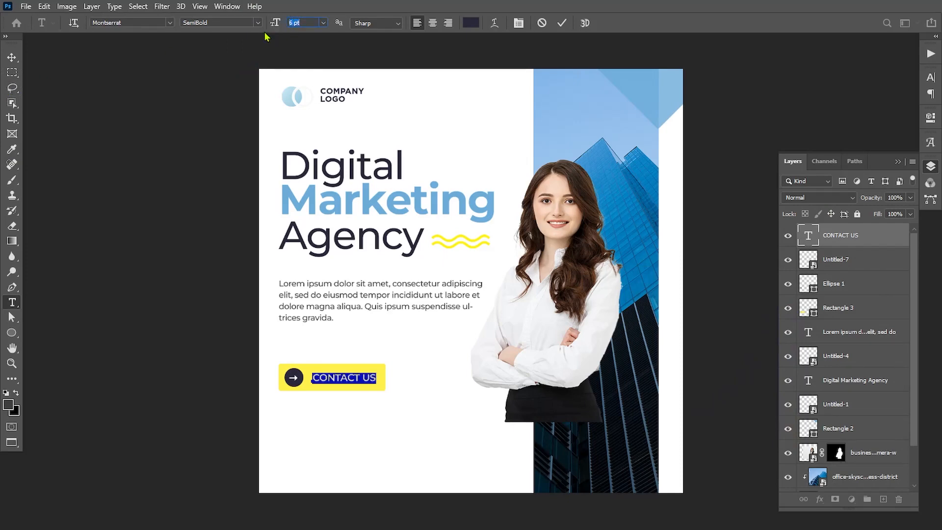
{"action": "key", "text": "Down"}
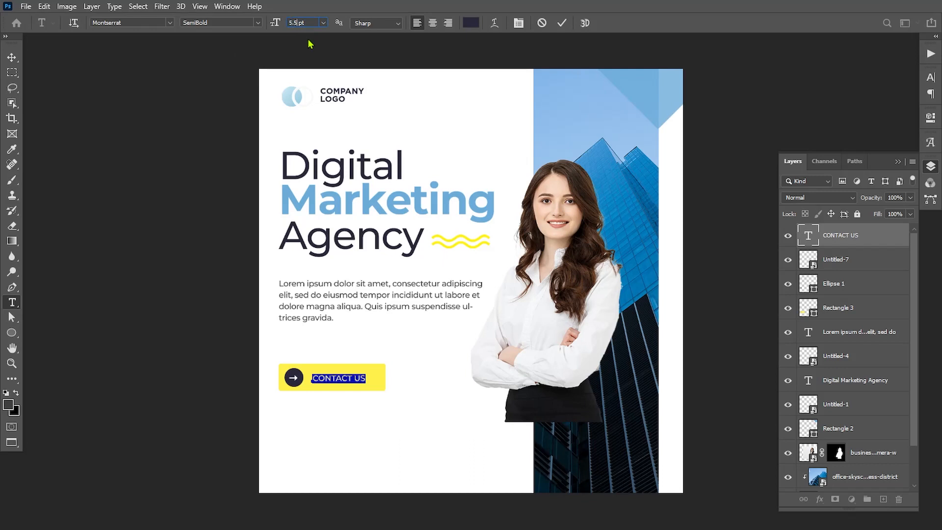
{"action": "key", "text": "Return"}
{"action": "key", "text": "ctrl+Return"}
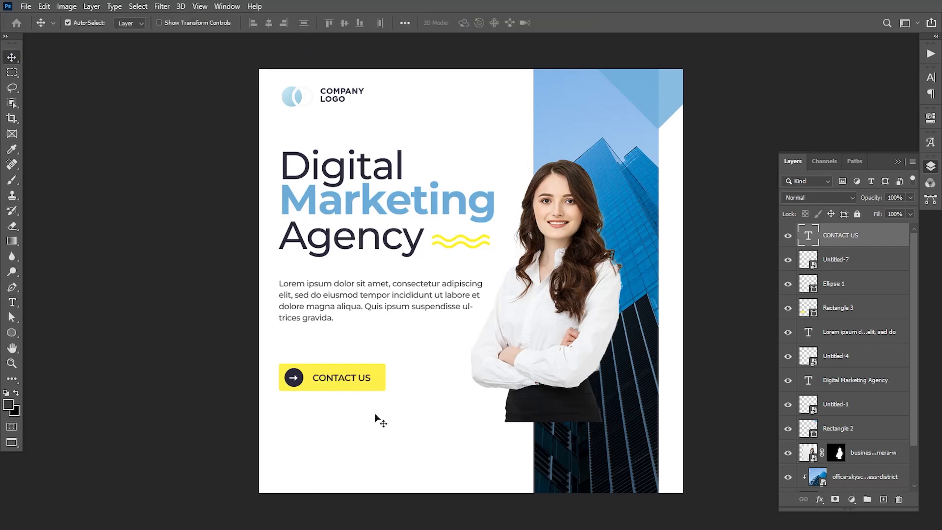
Step: Type the two-line tagline 'Help you to grow / Your Business' and place it above the button
{"action": "left_click", "coordinate": [299, 347]}
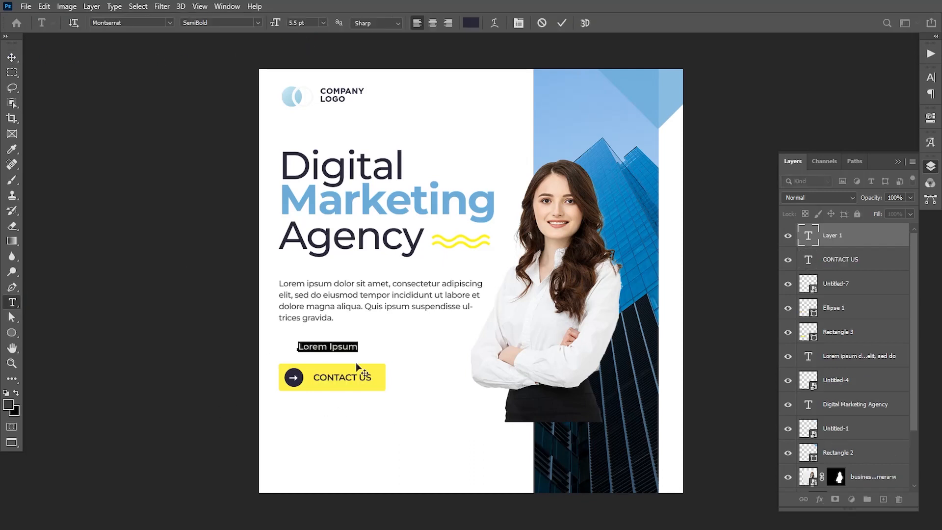
{"action": "type", "text": "Help you to"}
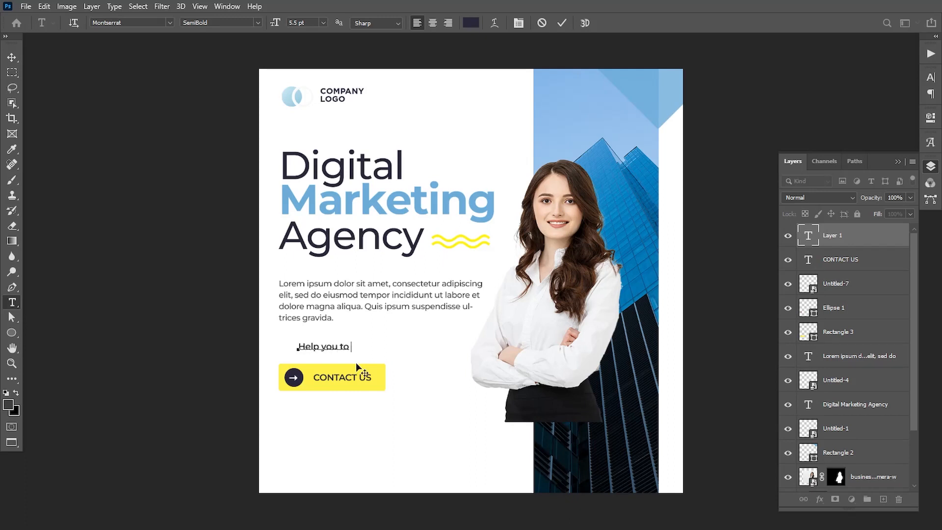
{"action": "type", "text": " grow Your Bu "}
{"action": "type", "text": "siness"}
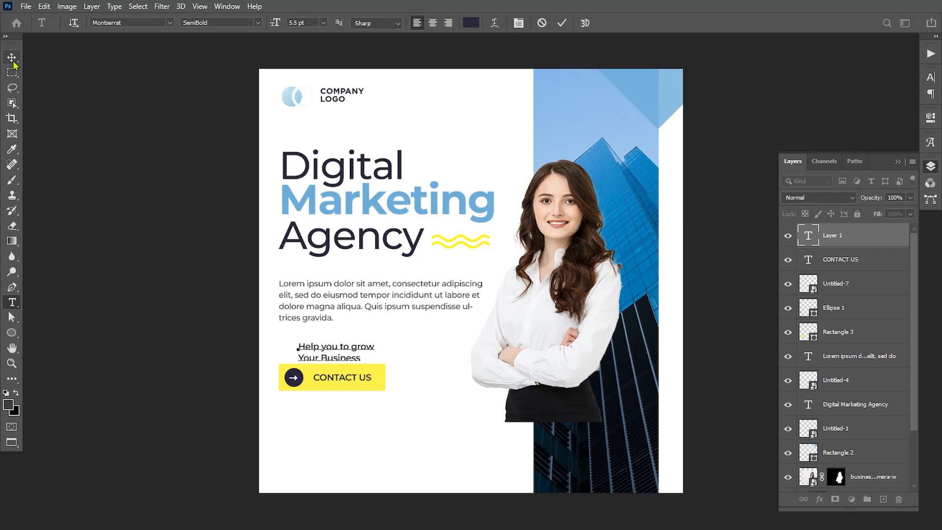
{"action": "left_click", "coordinate": [12, 57]}
{"action": "left_click_drag", "start_coordinate": [333, 363], "coordinate": [309, 352]}
{"action": "key", "text": "Up"}
{"action": "key", "text": "Up"}
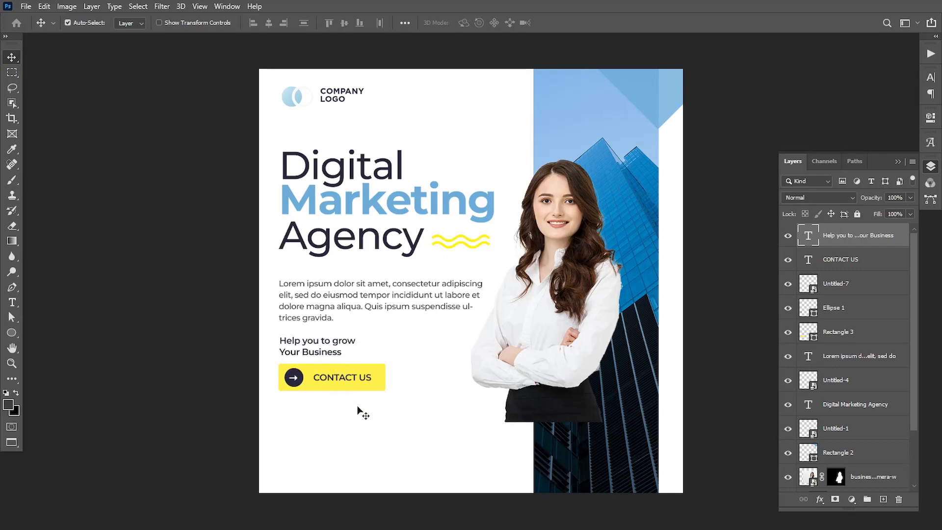
Step: Select the tagline with the CONTACT US button layers and shift them slightly lower
{"action": "left_click", "coordinate": [840, 269], "text": "ctrl"}
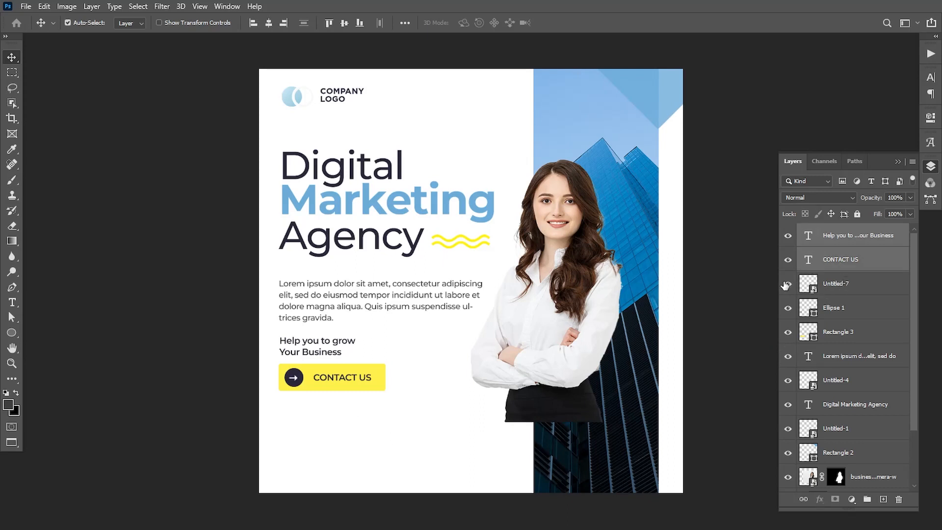
{"action": "left_click", "coordinate": [848, 290], "text": "ctrl"}
{"action": "left_click", "coordinate": [838, 309], "text": "ctrl"}
{"action": "left_click", "coordinate": [834, 333], "text": "ctrl"}
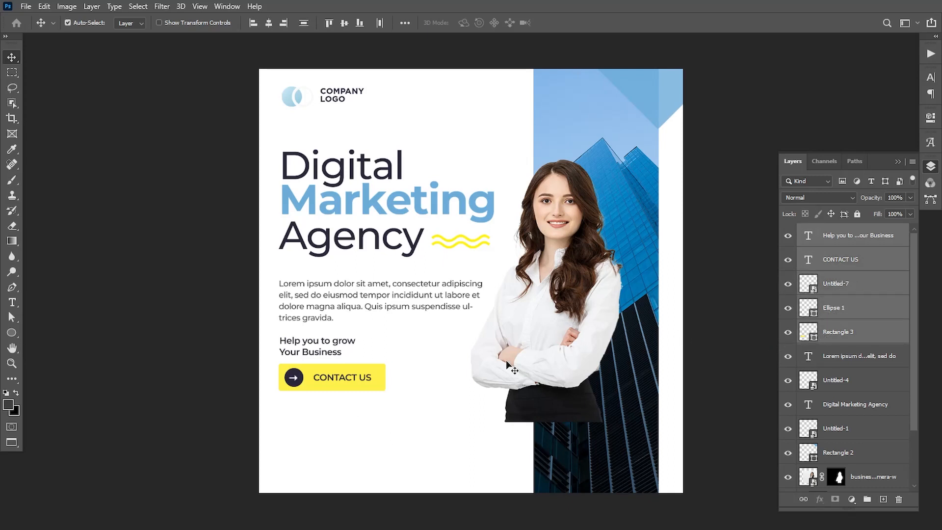
{"action": "key", "text": "Down"}
{"action": "key", "text": "Down"}
{"action": "left_click_drag", "start_coordinate": [355, 391], "coordinate": [355, 392]}
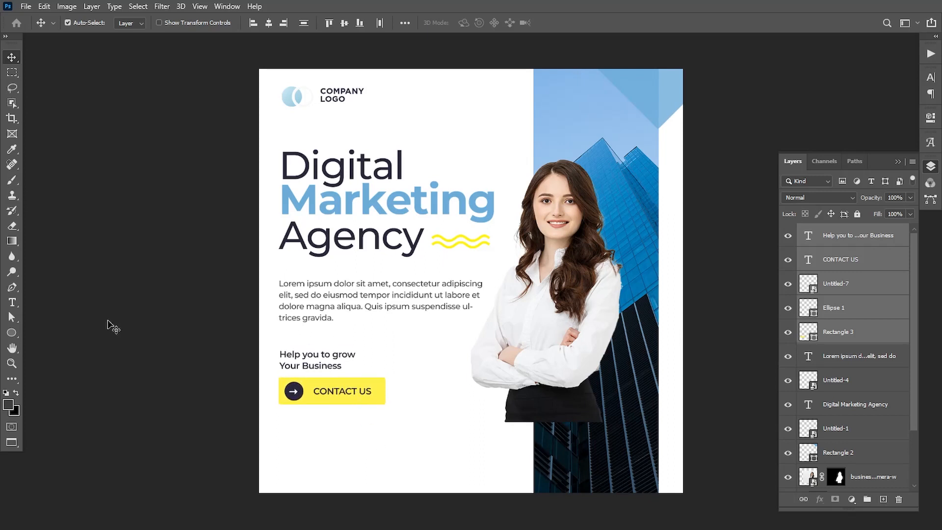
Step: Draw a dark navy rectangle spanning the full width of the post's bottom
{"action": "left_click", "coordinate": [12, 333]}
{"action": "right_click", "coordinate": [17, 336]}
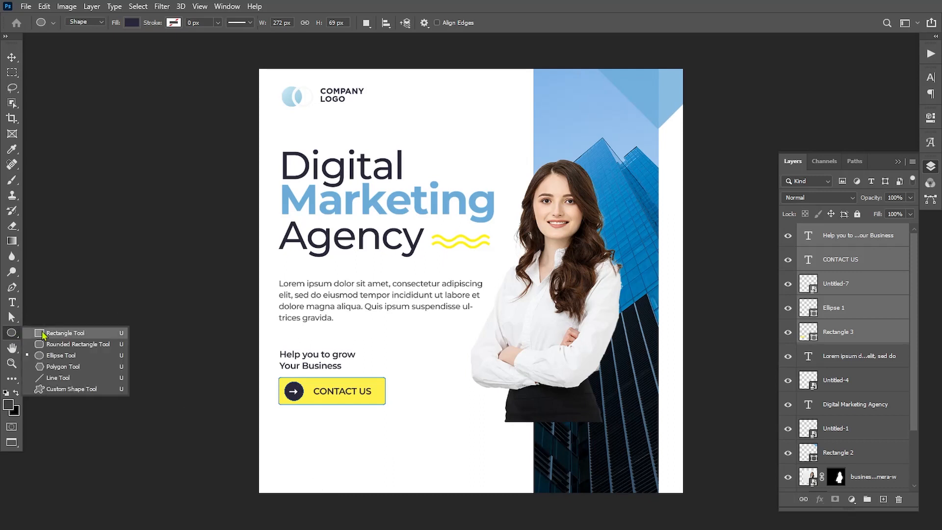
{"action": "left_click", "coordinate": [54, 331]}
{"action": "left_click_drag", "start_coordinate": [248, 411], "coordinate": [744, 509]}
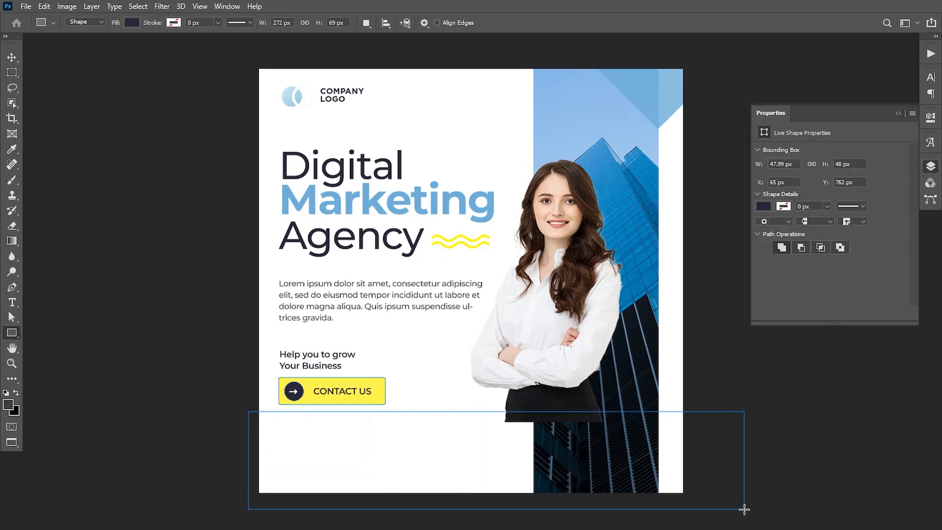
{"action": "left_click", "coordinate": [931, 167]}
{"action": "key", "text": "v"}
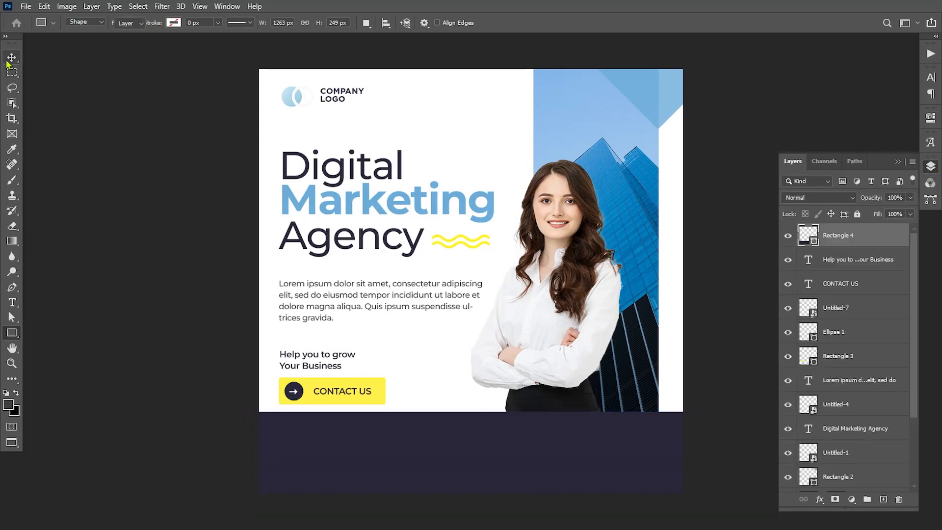
{"action": "left_click_drag", "start_coordinate": [410, 437], "coordinate": [417, 458]}
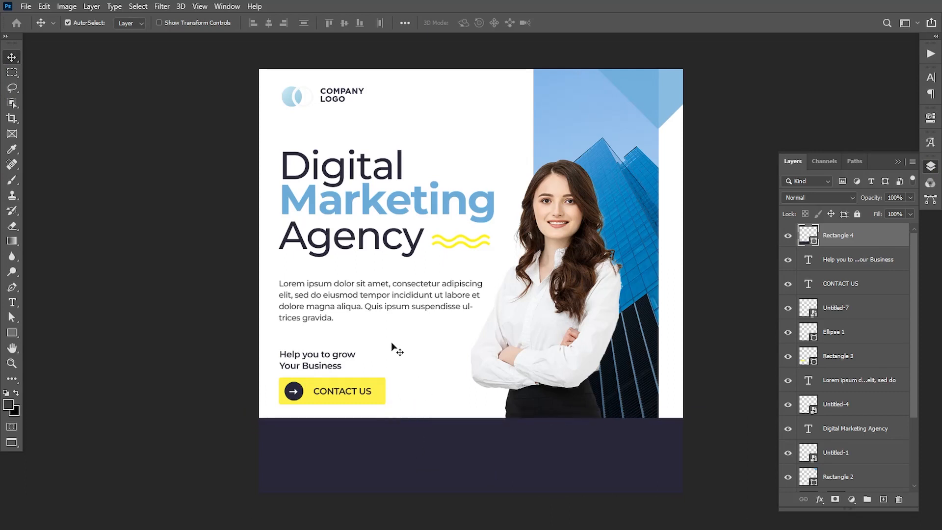
Step: Lift the Lorem ipsum paragraph, tagline and CONTACT US button above the band, and fine-tune the band
{"action": "left_click_drag", "start_coordinate": [375, 306], "coordinate": [376, 300]}
{"action": "left_click", "coordinate": [847, 263]}
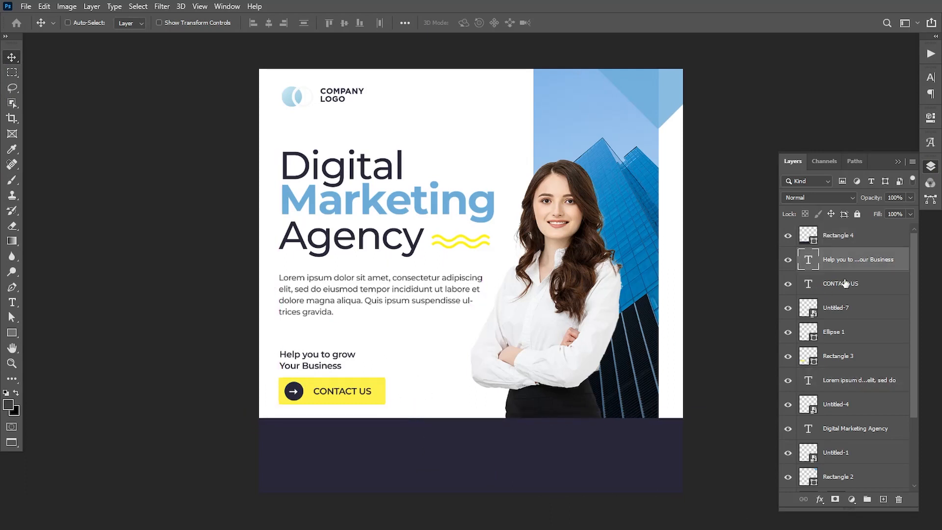
{"action": "left_click", "coordinate": [845, 285], "text": "ctrl"}
{"action": "left_click", "coordinate": [846, 310], "text": "ctrl"}
{"action": "left_click", "coordinate": [847, 335], "text": "ctrl"}
{"action": "left_click", "coordinate": [851, 361], "text": "ctrl"}
{"action": "key", "text": "Up"}
{"action": "key", "text": "Up"}
{"action": "key", "text": "Up"}
{"action": "key", "text": "Up"}
{"action": "key", "text": "Up"}
{"action": "key", "text": "Up"}
{"action": "key", "text": "Up"}
{"action": "key", "text": "Up"}
{"action": "key", "text": "Up"}
{"action": "key", "text": "Up"}
{"action": "key", "text": "Up"}
{"action": "key", "text": "Up"}
{"action": "key", "text": "Up"}
{"action": "key", "text": "Up"}
{"action": "key", "text": "Up"}
{"action": "key", "text": "Up"}
{"action": "key", "text": "Up"}
{"action": "key", "text": "Up"}
{"action": "key", "text": "Up"}
{"action": "key", "text": "Up"}
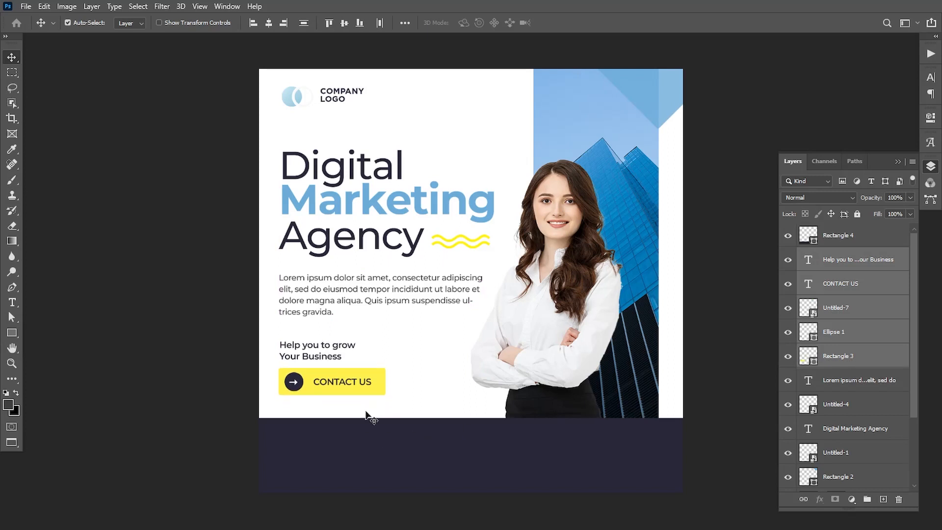
{"action": "key", "text": "Down"}
{"action": "left_click_drag", "start_coordinate": [380, 455], "coordinate": [376, 450]}
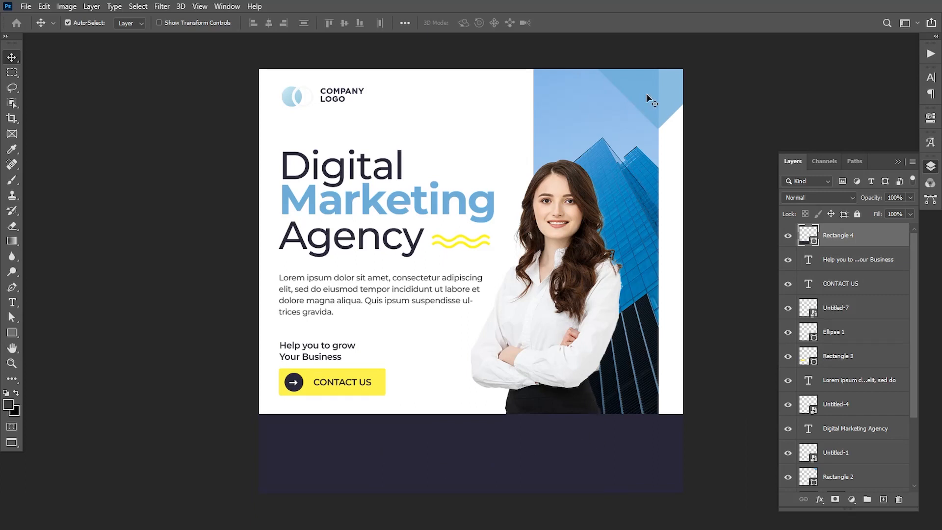
Step: Copy the light blue diamond onto the navy band and enlarge it to about 148%
{"action": "left_click_drag", "start_coordinate": [671, 100], "coordinate": [555, 467]}
{"action": "left_click_drag", "start_coordinate": [837, 478], "coordinate": [837, 234]}
{"action": "left_click_drag", "start_coordinate": [575, 466], "coordinate": [575, 513]}
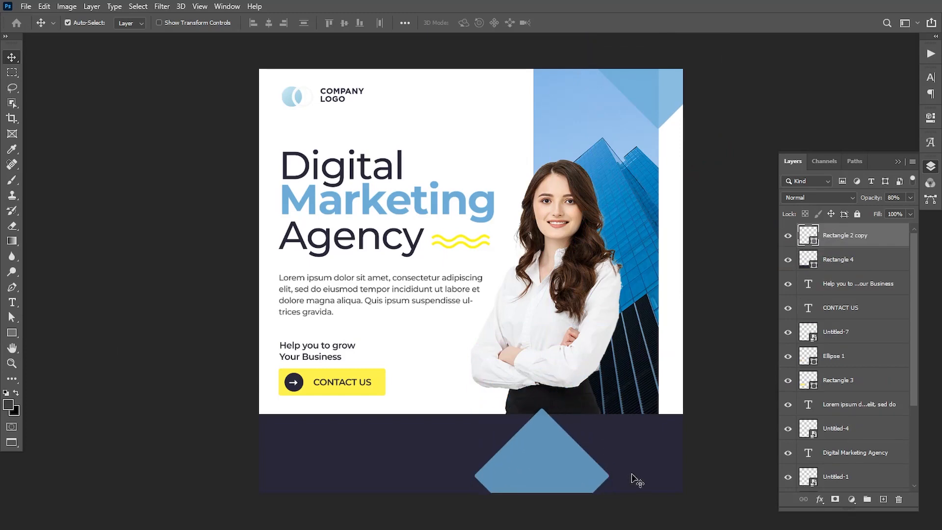
{"action": "key", "text": "ctrl+t"}
{"action": "left_click_drag", "start_coordinate": [609, 408], "coordinate": [645, 376]}
{"action": "left_click_drag", "start_coordinate": [498, 494], "coordinate": [521, 492]}
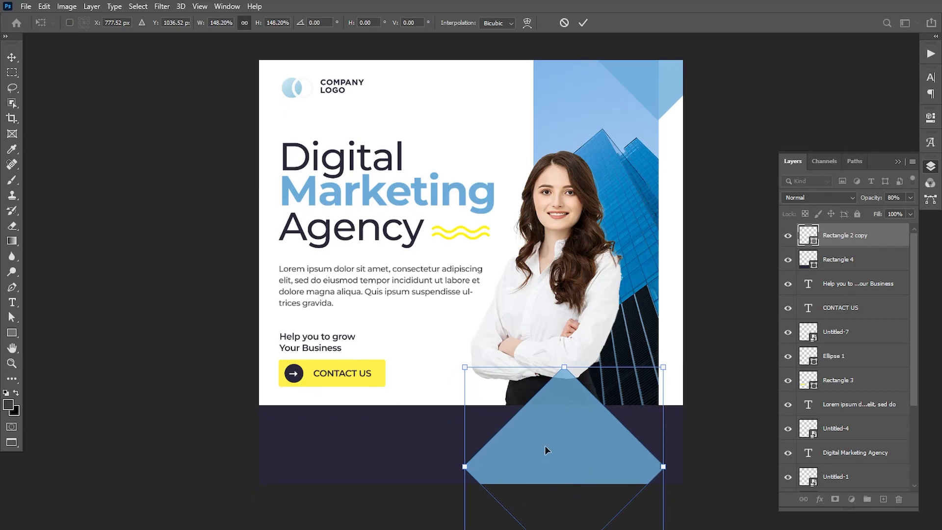
{"action": "left_click_drag", "start_coordinate": [545, 446], "coordinate": [545, 454]}
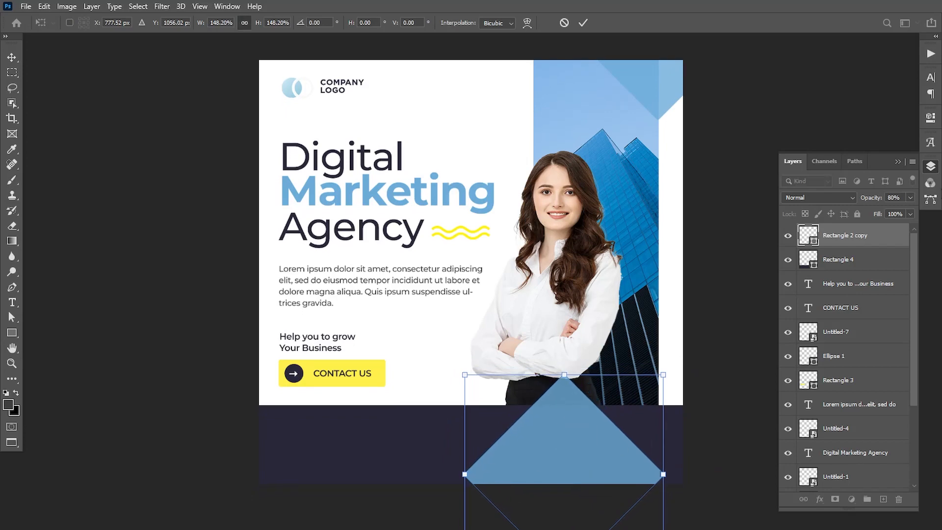
{"action": "key", "text": "Return"}
{"action": "left_click", "coordinate": [930, 121]}
{"action": "left_click", "coordinate": [897, 115]}
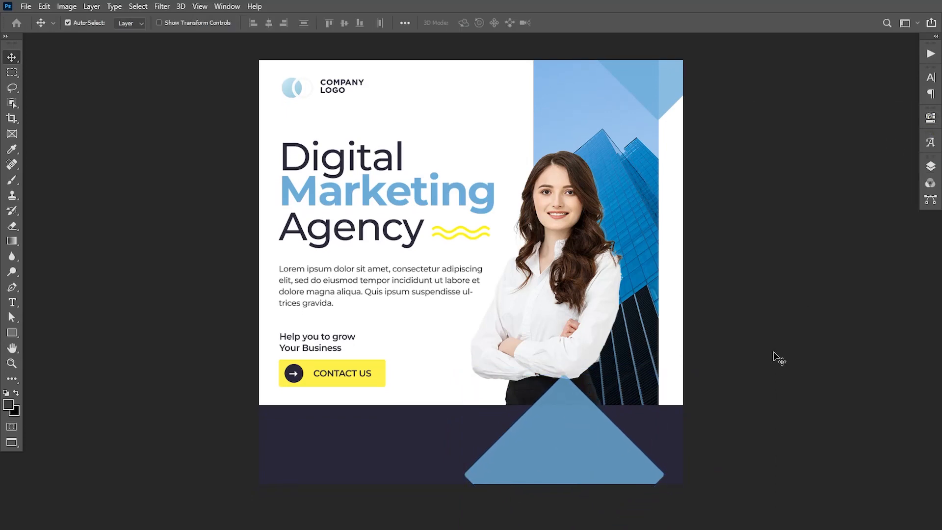
{"action": "left_click_drag", "start_coordinate": [584, 434], "coordinate": [573, 439]}
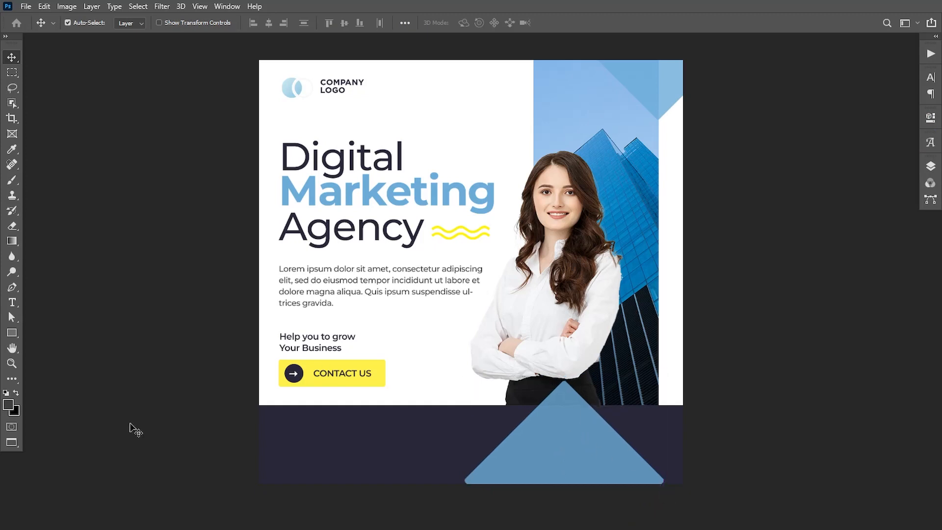
Step: Type the phone number and enlarge it onto the blue footer triangle
{"action": "left_click", "coordinate": [12, 302]}
{"action": "left_click", "coordinate": [396, 328]}
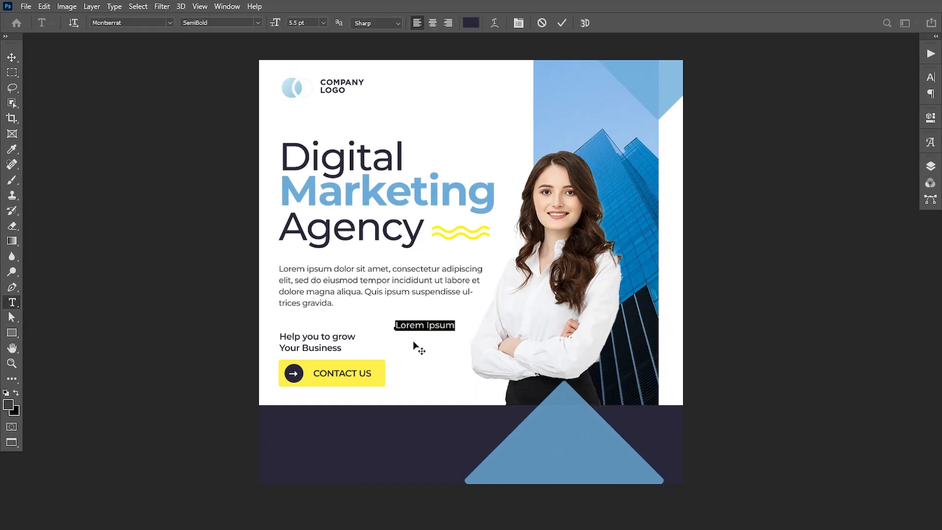
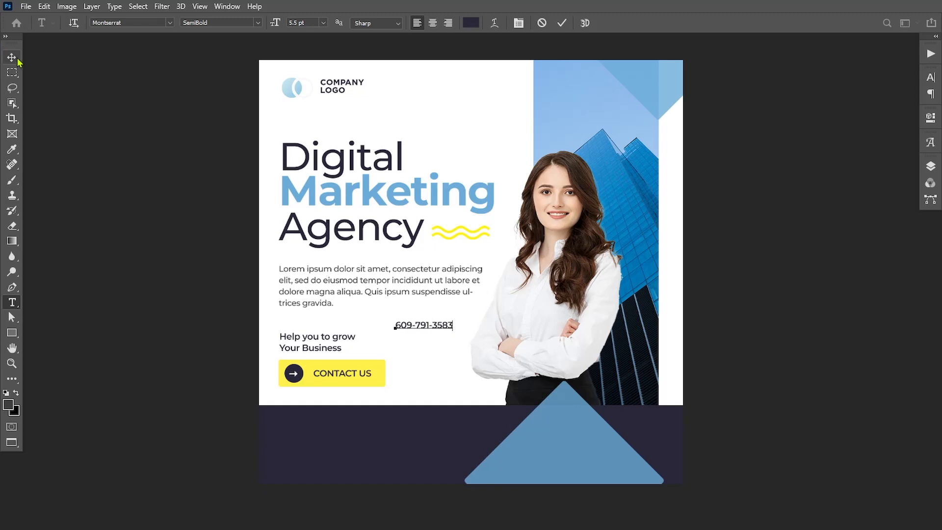
{"action": "key", "text": "ctrl+Return"}
{"action": "key", "text": "v"}
{"action": "key", "text": "ctrl+t"}
{"action": "left_click_drag", "start_coordinate": [455, 320], "coordinate": [619, 440]}
{"action": "left_click_drag", "start_coordinate": [598, 449], "coordinate": [607, 450]}
{"action": "key", "text": "Return"}
Step: Colour the phone number yellow, sampled from the CONTACT US button
{"action": "left_click", "coordinate": [931, 166]}
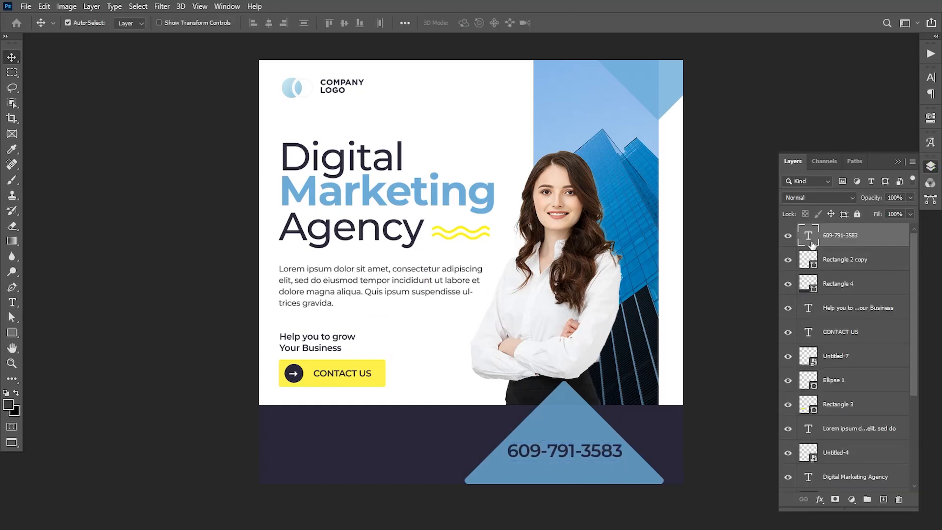
{"action": "double_click", "coordinate": [807, 235]}
{"action": "left_click", "coordinate": [8, 404]}
{"action": "left_click", "coordinate": [359, 359]}
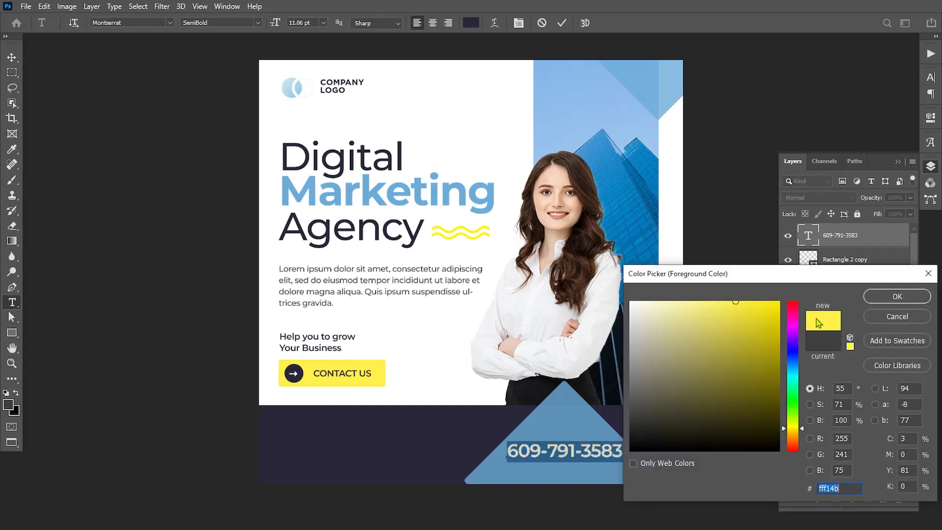
{"action": "left_click", "coordinate": [897, 296]}
{"action": "left_click", "coordinate": [10, 57]}
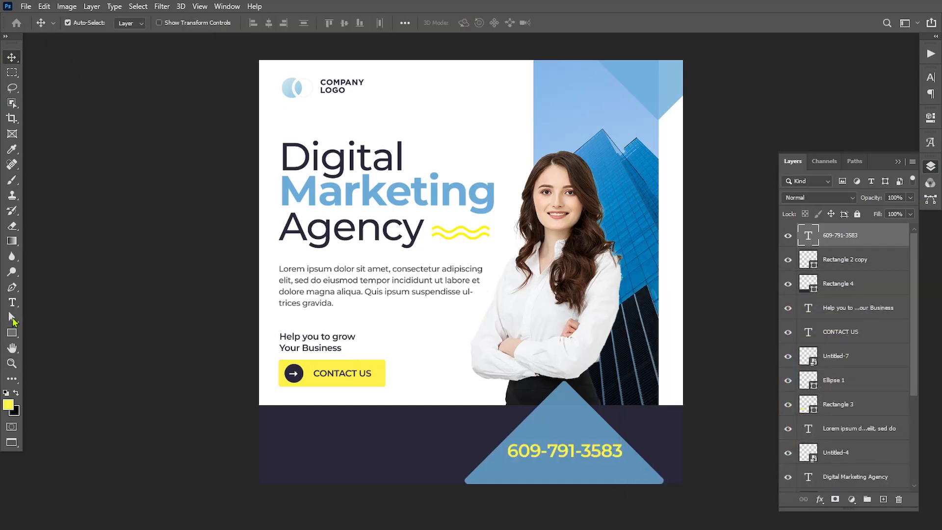
{"action": "left_click", "coordinate": [12, 302]}
{"action": "left_click", "coordinate": [410, 352]}
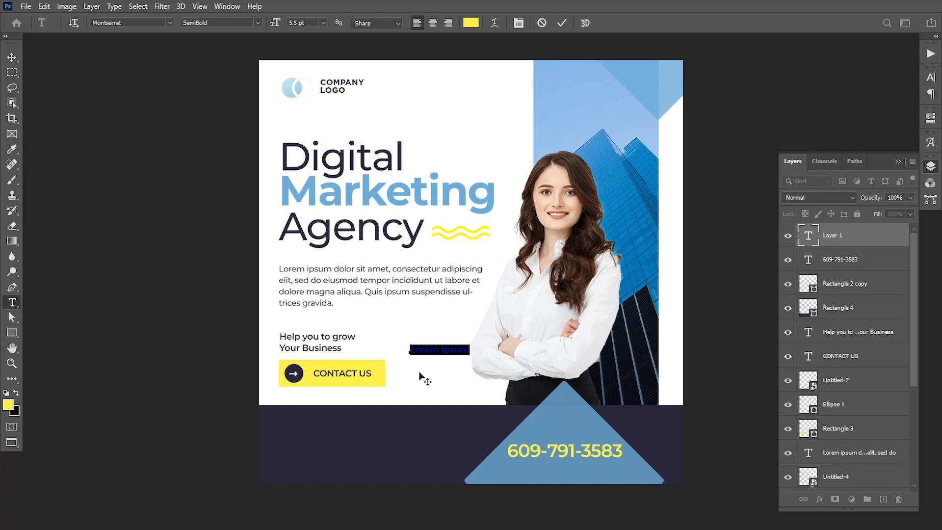
{"action": "type", "text": "www.yourwebsite.com"}
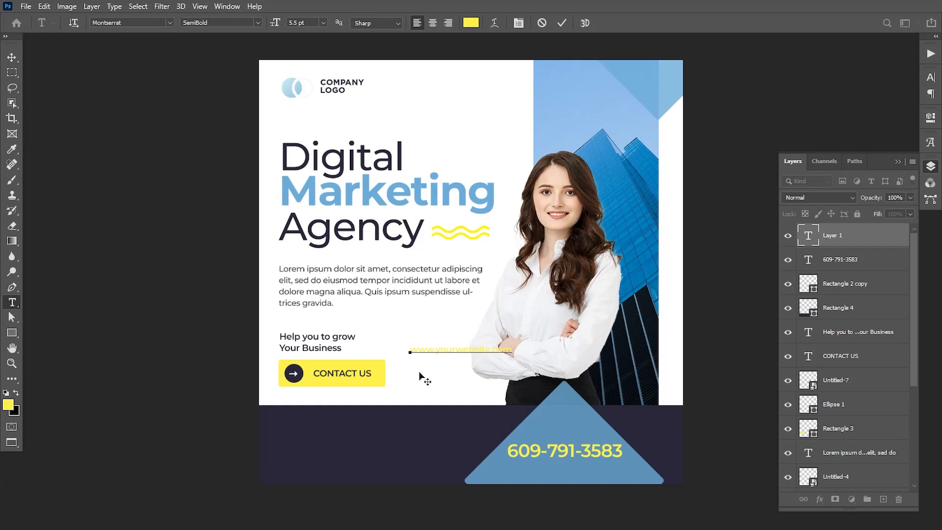
{"action": "key", "text": "ctrl+a"}
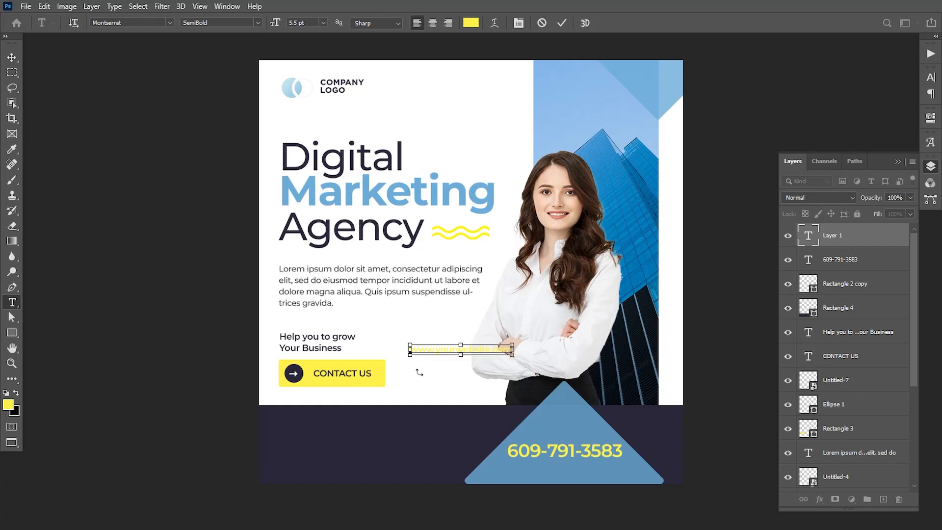
{"action": "left_click", "coordinate": [7, 405]}
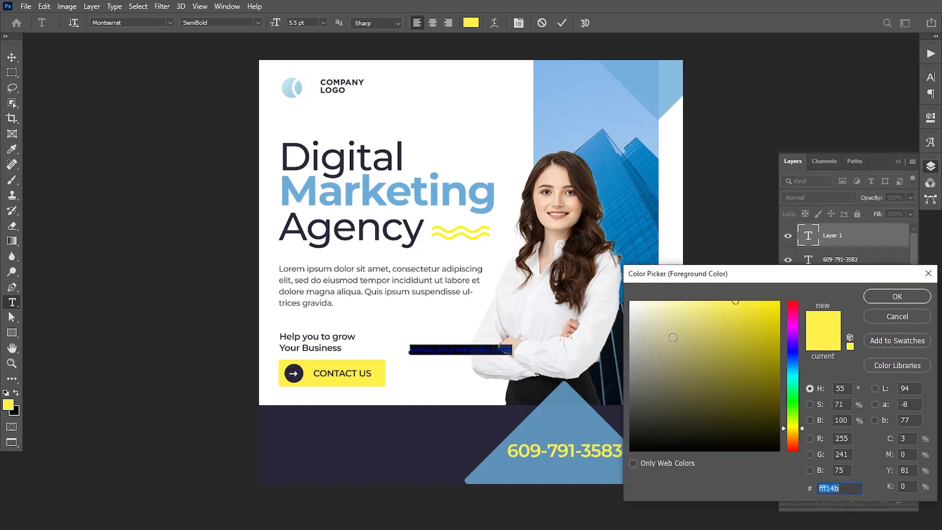
{"action": "type", "text": "ffffff"}
{"action": "left_click", "coordinate": [892, 305]}
{"action": "left_click", "coordinate": [12, 58]}
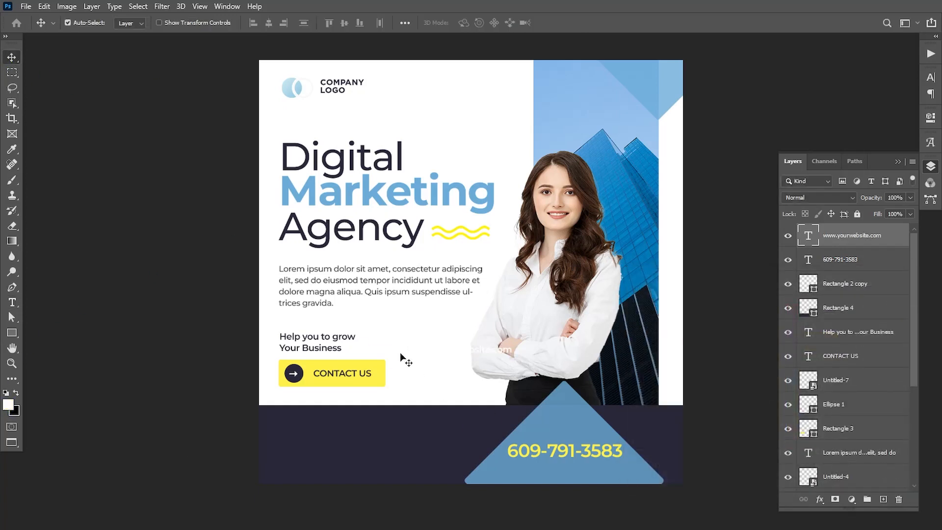
Step: Place the website text under the phone number and set it to All Caps
{"action": "key", "text": "ctrl+t"}
{"action": "left_click_drag", "start_coordinate": [450, 359], "coordinate": [550, 469]}
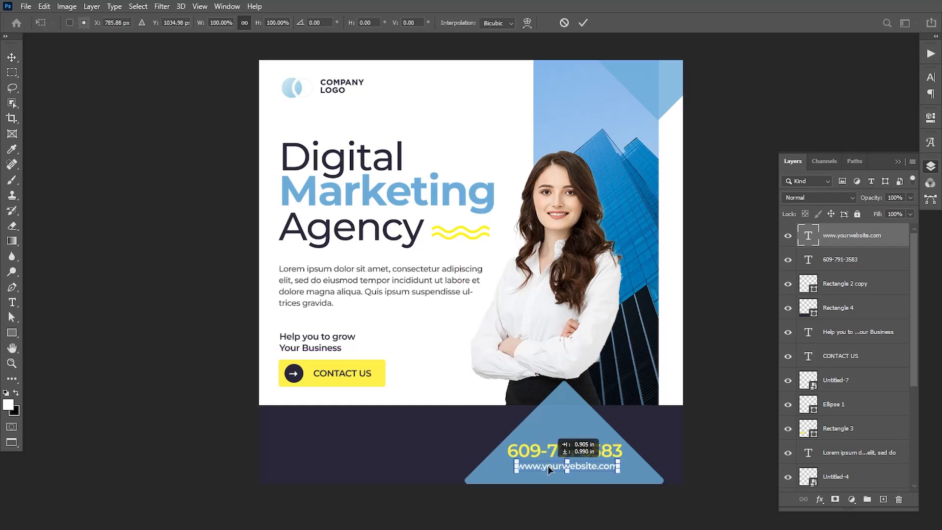
{"action": "key", "text": "Return"}
{"action": "double_click", "coordinate": [808, 235]}
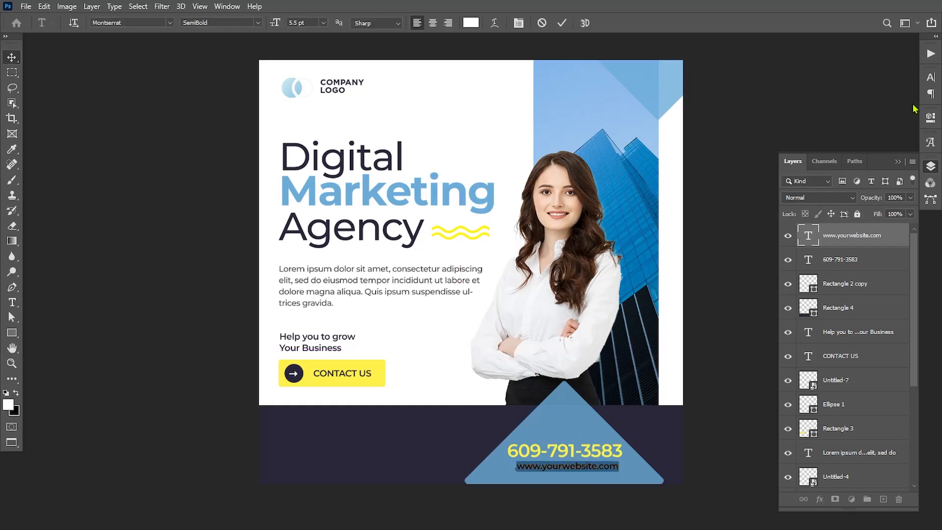
{"action": "left_click", "coordinate": [930, 77]}
{"action": "left_click", "coordinate": [833, 159]}
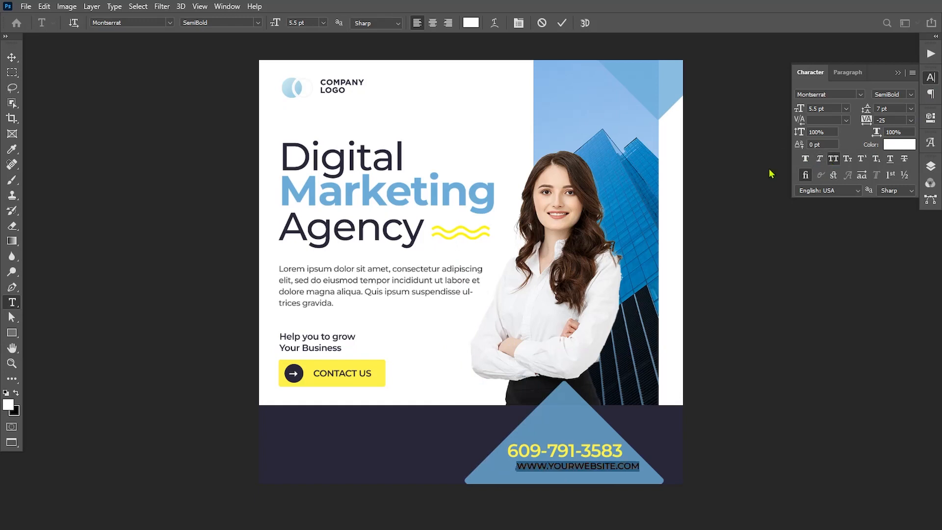
{"action": "left_click", "coordinate": [898, 74]}
{"action": "left_click", "coordinate": [12, 57]}
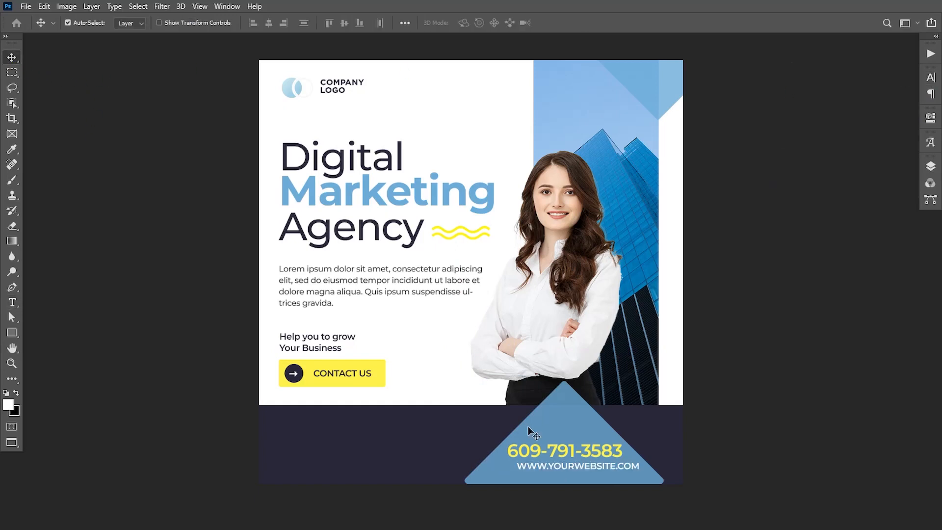
{"action": "left_click_drag", "start_coordinate": [581, 470], "coordinate": [569, 466]}
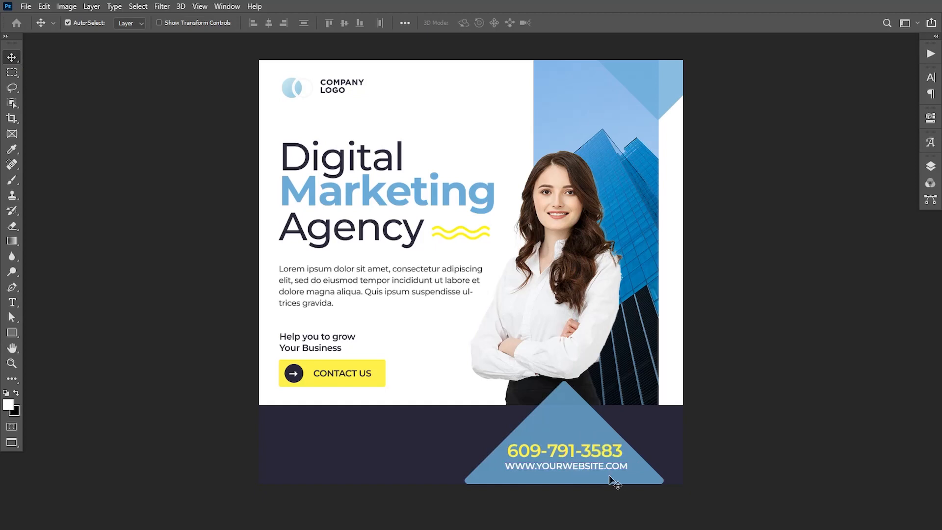
Step: Nudge the phone number and website texts left together
{"action": "left_click", "coordinate": [930, 167]}
{"action": "left_click", "coordinate": [863, 260], "text": "shift"}
{"action": "key", "text": "Left"}
{"action": "key", "text": "Left"}
{"action": "key", "text": "Left"}
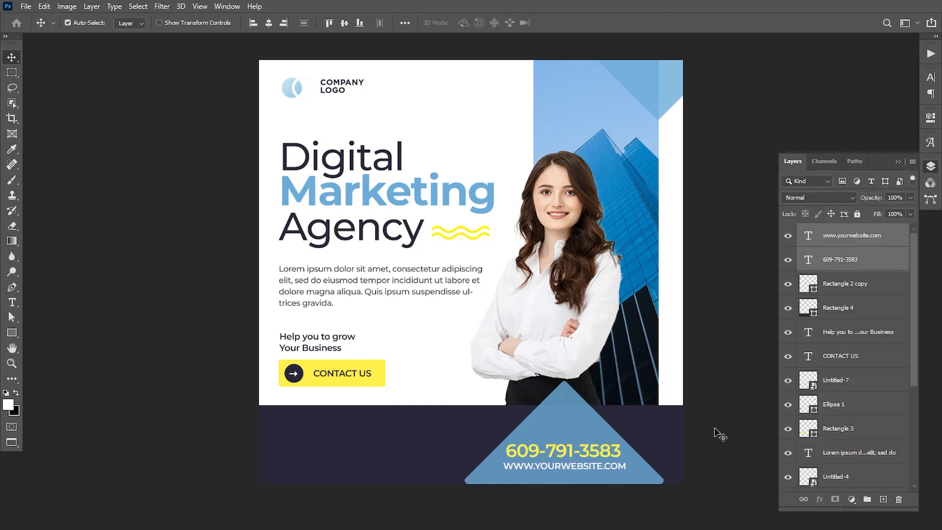
Step: Give Rectangle 2 a white outline stroke at 64% opacity
{"action": "right_click", "coordinate": [666, 101]}
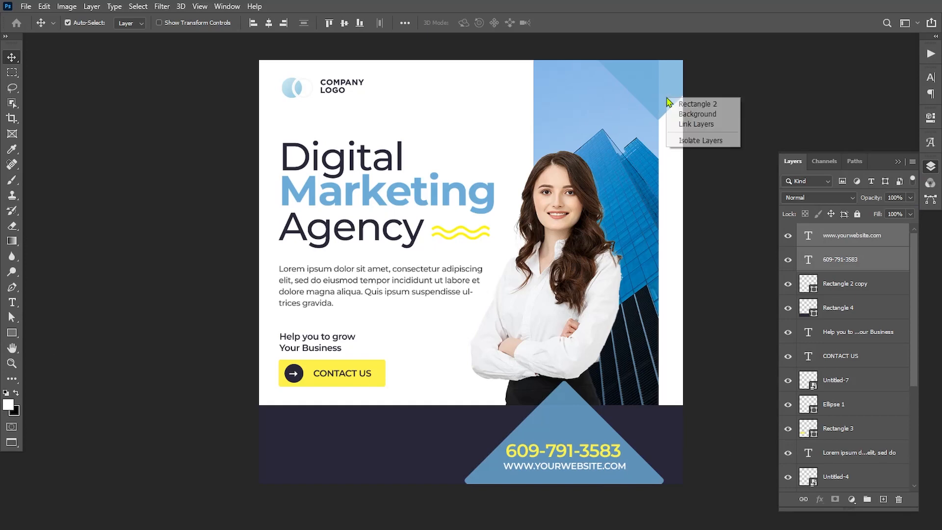
{"action": "left_click", "coordinate": [687, 106]}
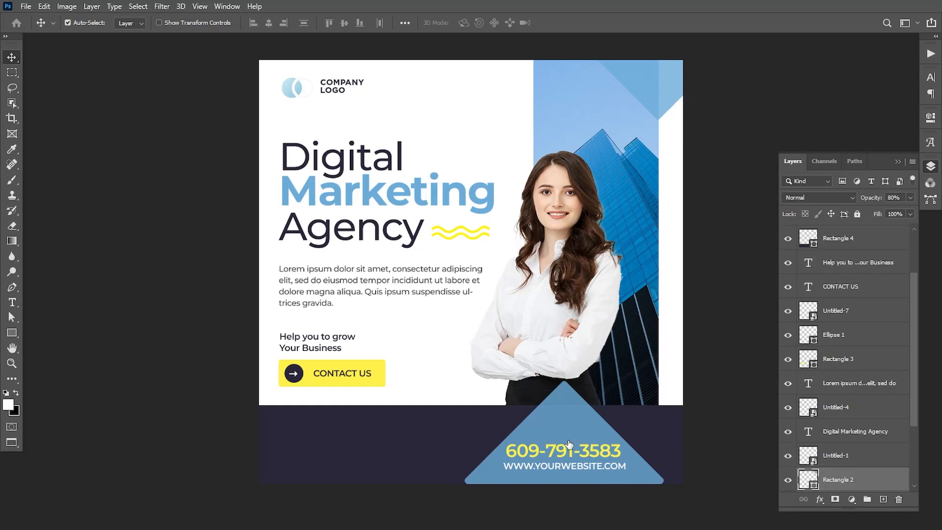
{"action": "left_click", "coordinate": [505, 325]}
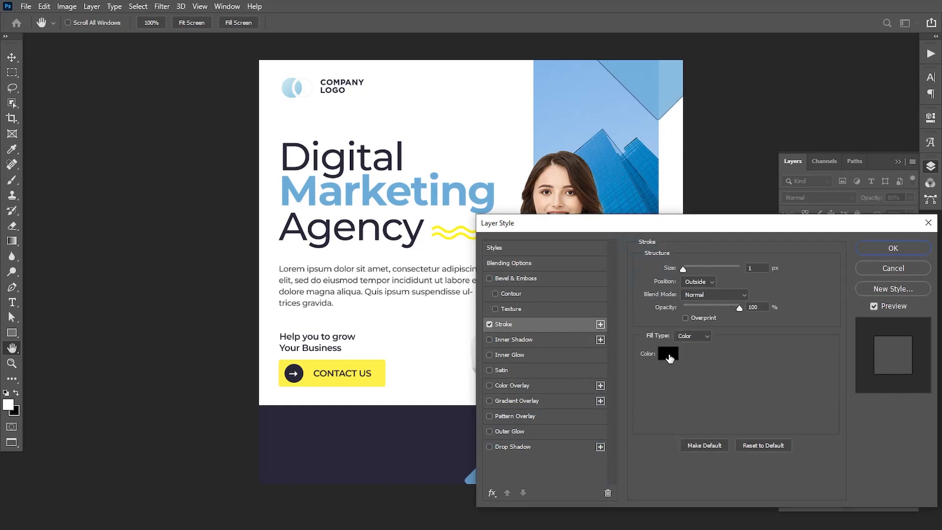
{"action": "left_click", "coordinate": [669, 352]}
{"action": "left_click", "coordinate": [876, 299]}
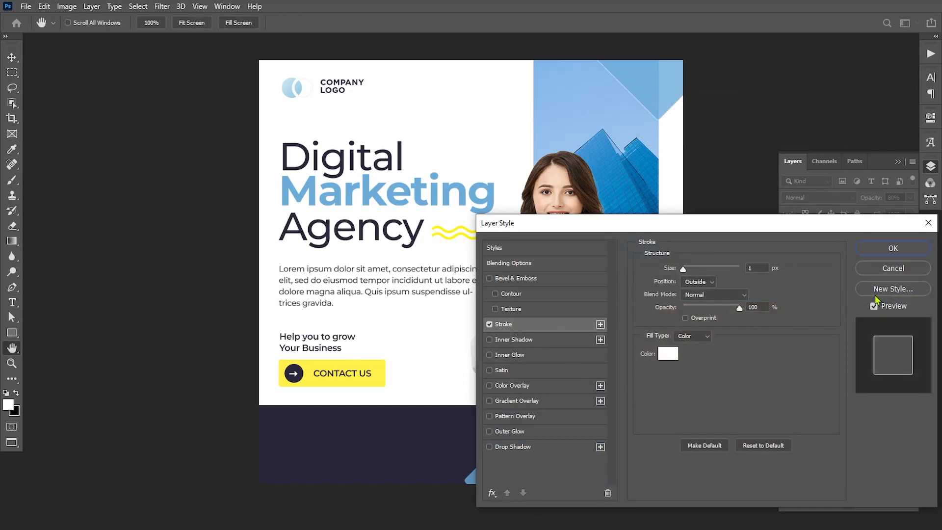
{"action": "left_click_drag", "start_coordinate": [738, 309], "coordinate": [719, 312]}
{"action": "left_click", "coordinate": [872, 257]}
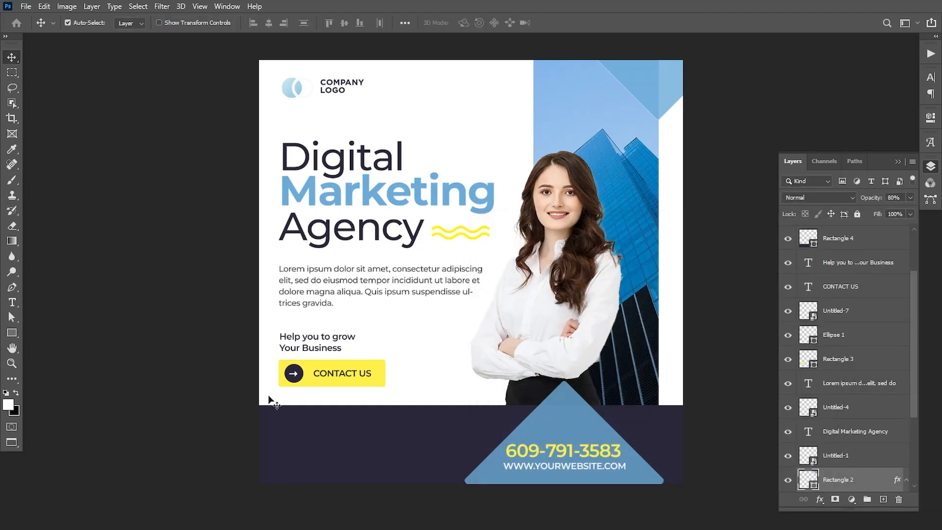
Step: Add white FOLLOW US NOW text on the left of the dark footer
{"action": "left_click", "coordinate": [13, 302]}
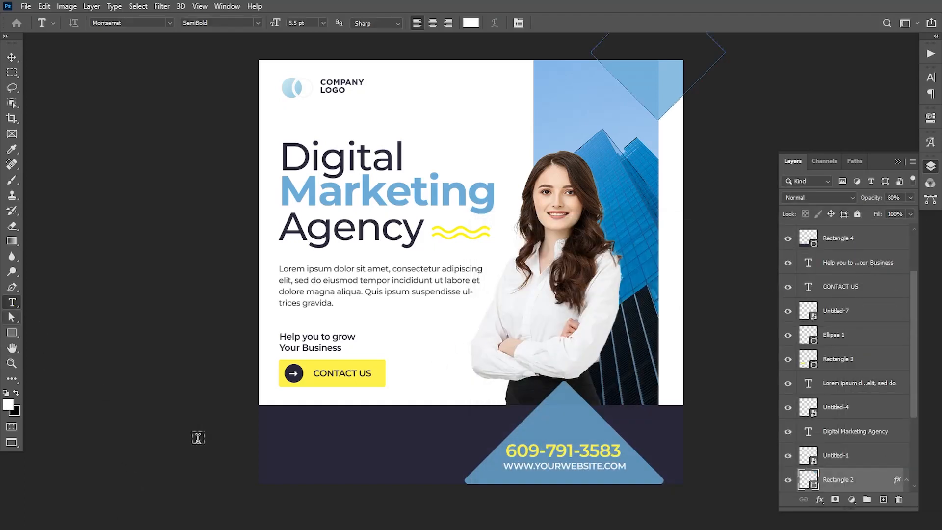
{"action": "left_click", "coordinate": [312, 434]}
{"action": "key", "text": "BackSpace"}
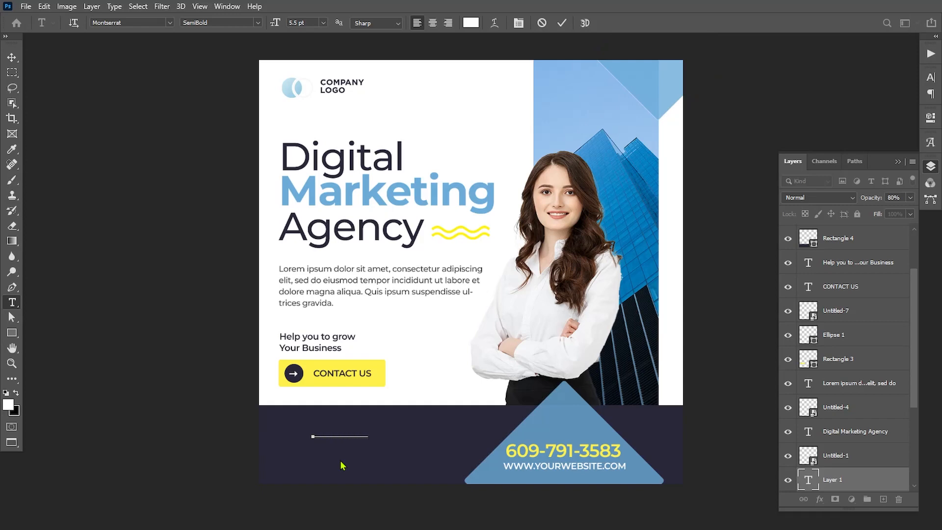
{"action": "key", "text": "ctrl+a"}
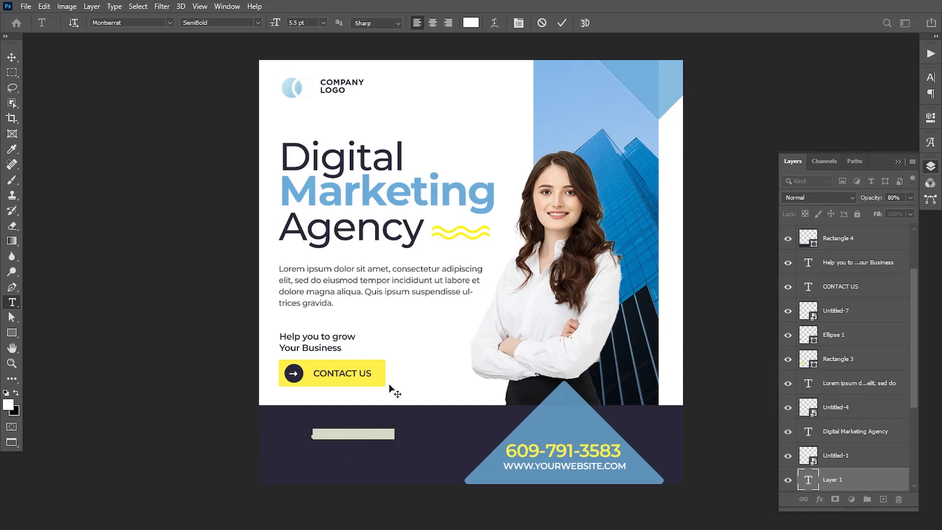
{"action": "left_click", "coordinate": [473, 26]}
{"action": "left_click", "coordinate": [885, 294]}
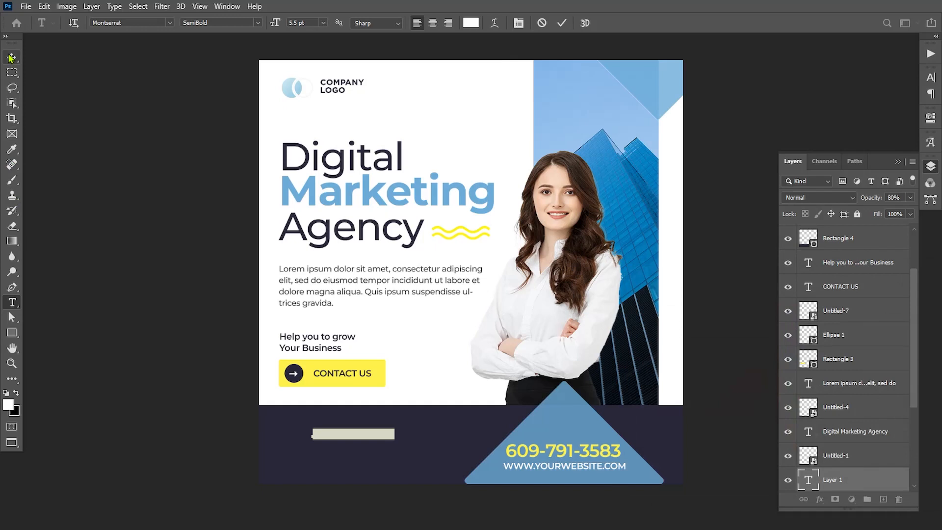
{"action": "left_click", "coordinate": [11, 57]}
Step: Raise the FOLLOW US NOW layer in the stack and shift the text slightly left
{"action": "left_click_drag", "start_coordinate": [848, 479], "coordinate": [836, 229]}
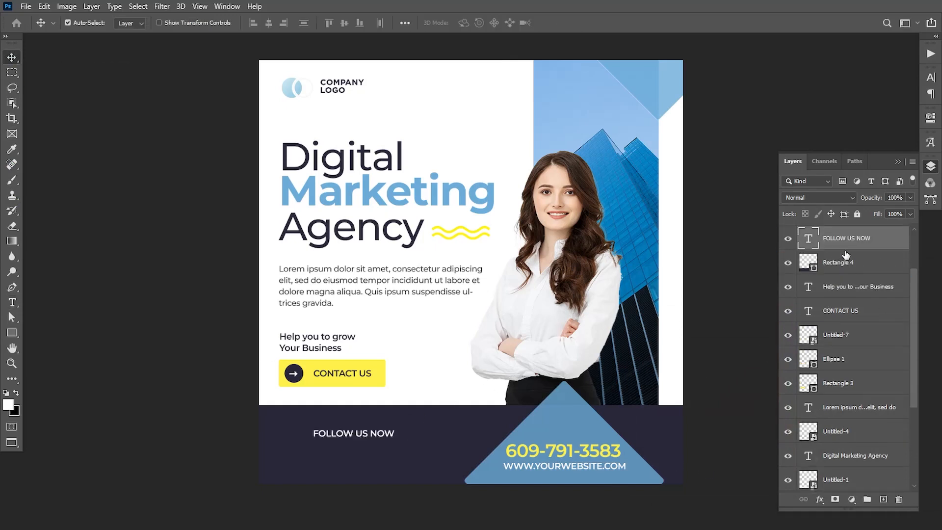
{"action": "double_click", "coordinate": [816, 240]}
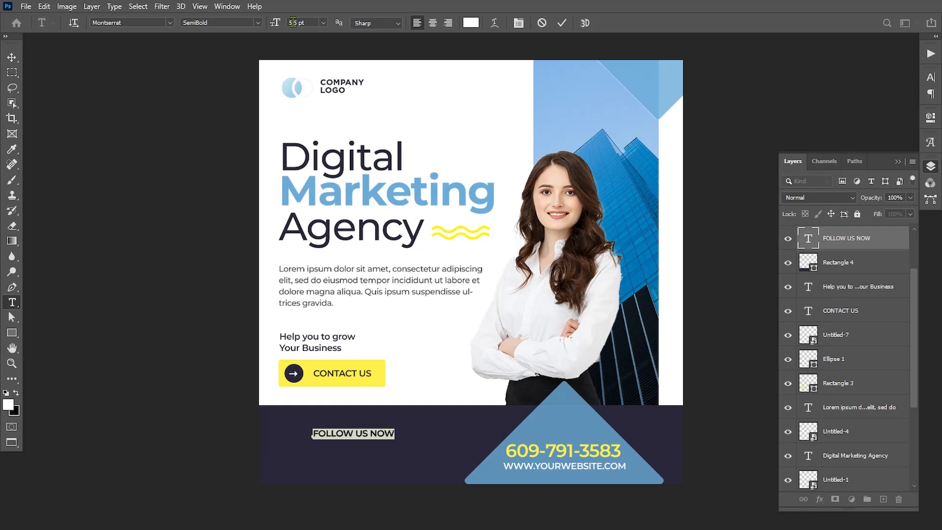
{"action": "left_click", "coordinate": [11, 57]}
{"action": "left_click_drag", "start_coordinate": [328, 437], "coordinate": [327, 436]}
{"action": "left_click", "coordinate": [26, 7]}
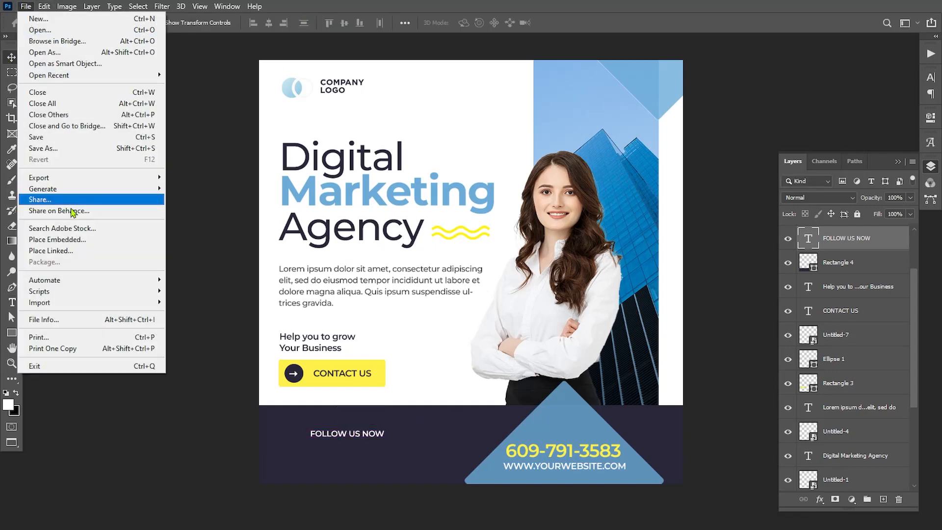
Step: Place the Untitled-6 social icons and scale them to about 13% beneath FOLLOW US NOW
{"action": "left_click", "coordinate": [59, 241]}
{"action": "left_click", "coordinate": [222, 216]}
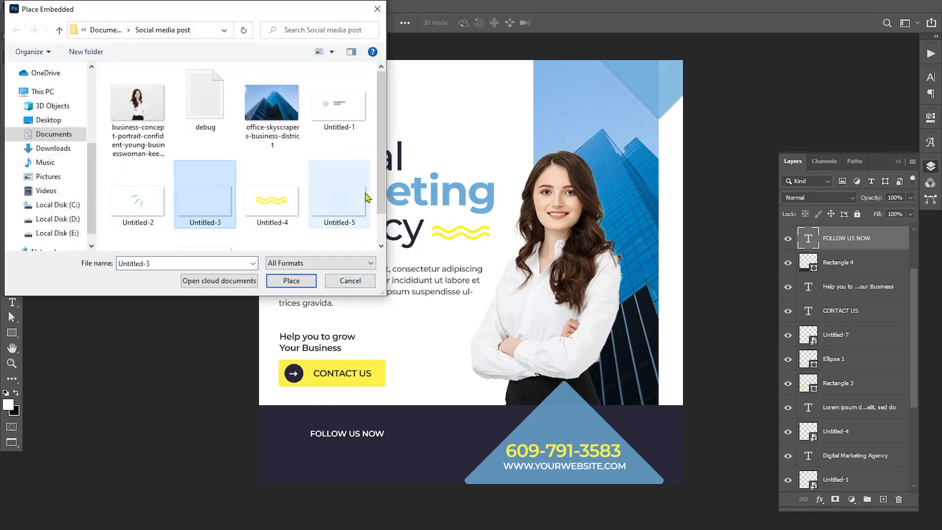
{"action": "scroll", "coordinate": [371, 199], "scroll_direction": "down", "scroll_amount": 2}
{"action": "left_click", "coordinate": [155, 226]}
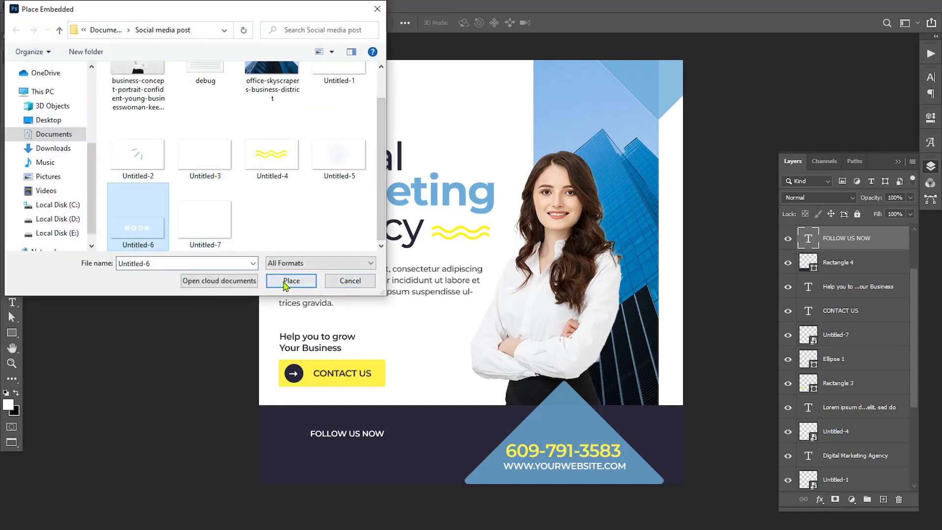
{"action": "left_click", "coordinate": [291, 281]}
{"action": "left_click_drag", "start_coordinate": [677, 352], "coordinate": [433, 480]}
{"action": "key", "text": "Down"}
{"action": "key", "text": "Down"}
{"action": "key", "text": "Down"}
{"action": "key", "text": "Down"}
{"action": "key", "text": "Down"}
{"action": "key", "text": "Down"}
{"action": "key", "text": "Down"}
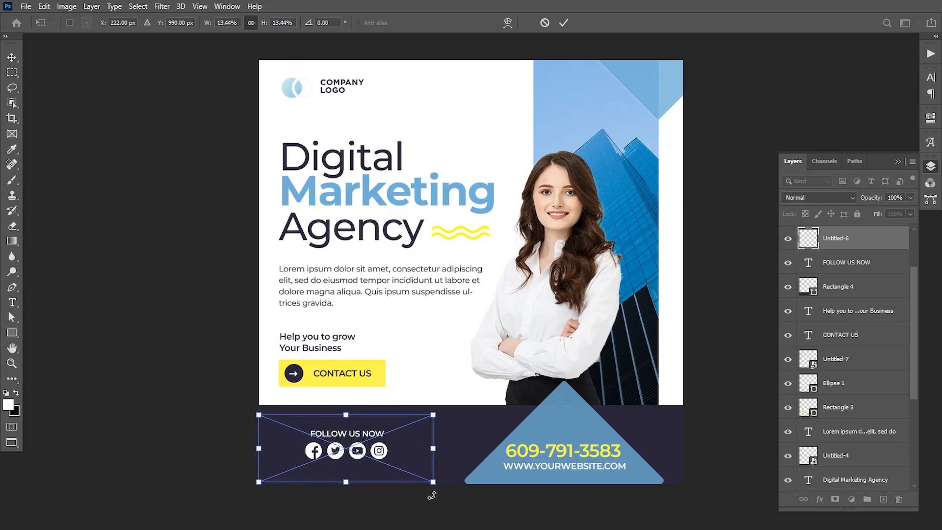
{"action": "key", "text": "Right"}
{"action": "key", "text": "Right"}
{"action": "key", "text": "Right"}
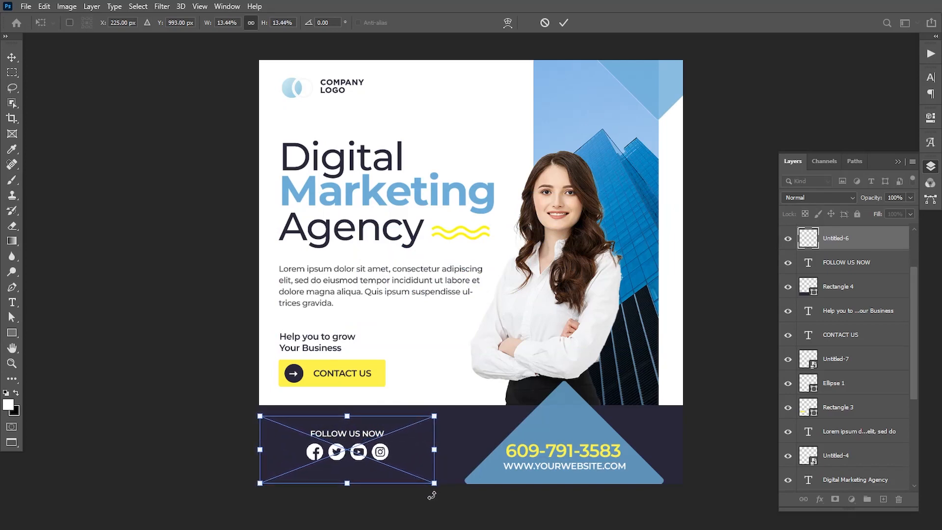
{"action": "key", "text": "Return"}
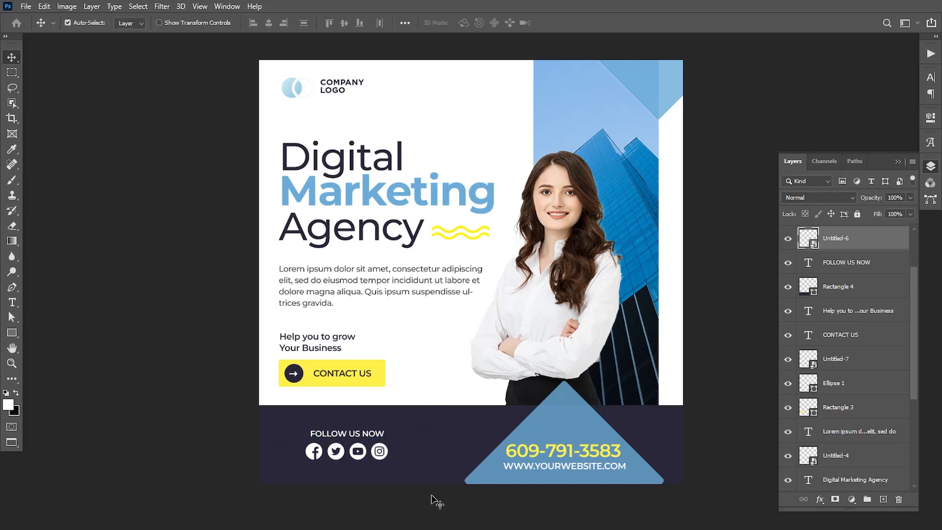
Step: Shift FOLLOW US NOW and the icons together slightly right
{"action": "left_click", "coordinate": [839, 265], "text": "shift"}
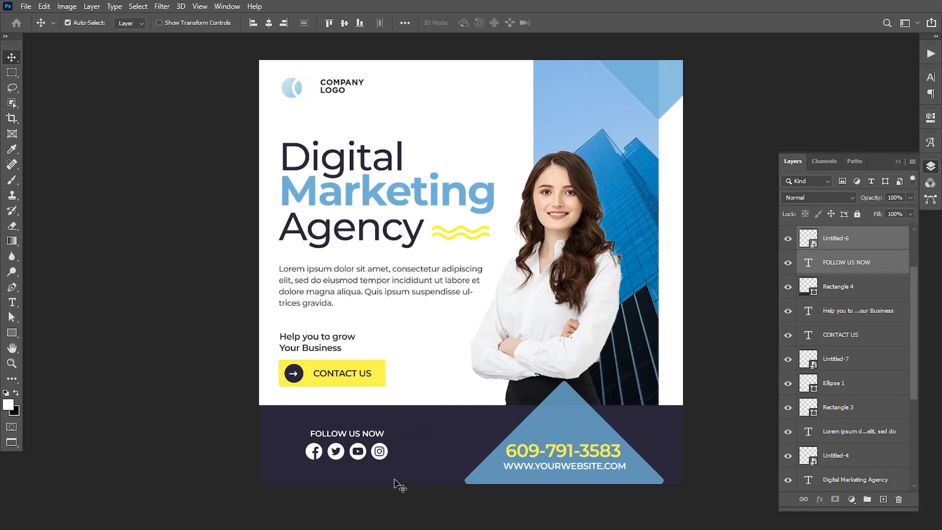
{"action": "key", "text": "shift+Right"}
{"action": "key", "text": "shift+Right"}
{"action": "key", "text": "shift+Right"}
{"action": "key", "text": "shift+Right"}
{"action": "key", "text": "shift+Right"}
{"action": "key", "text": "shift+Right"}
{"action": "key", "text": "shift+Right"}
{"action": "key", "text": "shift+Right"}
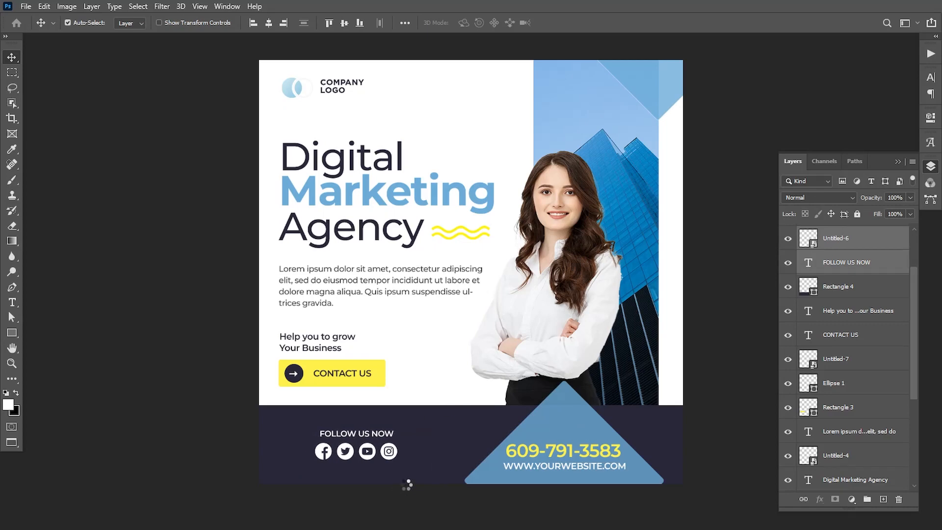
{"action": "key", "text": "shift+Left"}
{"action": "key", "text": "Left"}
{"action": "key", "text": "Left"}
{"action": "key", "text": "Left"}
{"action": "key", "text": "Left"}
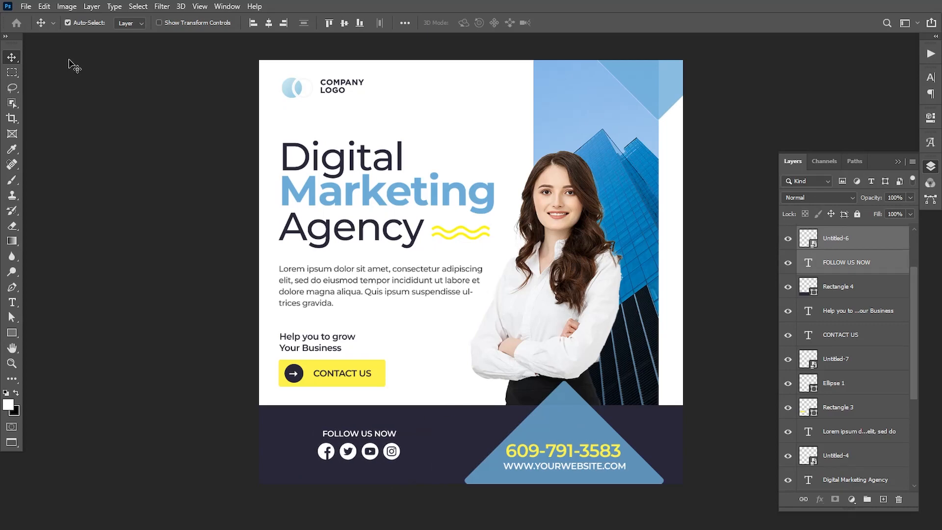
Step: Place the Untitled-3 stripes graphic as an embedded file
{"action": "left_click", "coordinate": [25, 6]}
{"action": "left_click", "coordinate": [44, 242]}
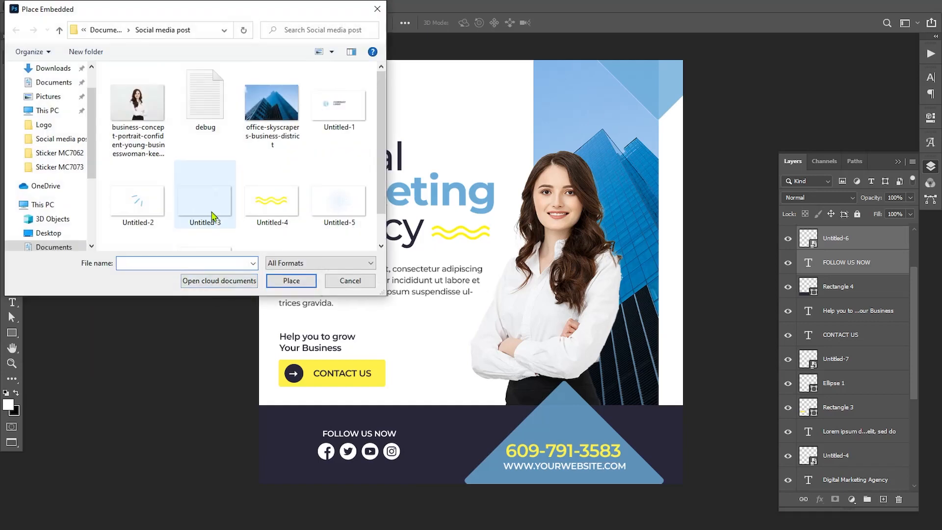
{"action": "left_click", "coordinate": [213, 216]}
{"action": "left_click", "coordinate": [289, 281]}
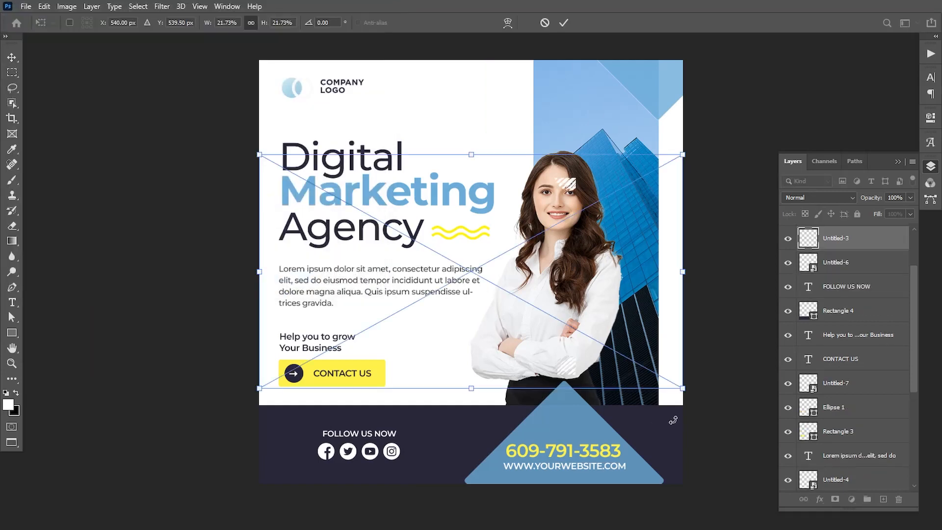
Step: Scale the stripes to about 47% and align them with the post's corners
{"action": "left_click_drag", "start_coordinate": [682, 388], "coordinate": [875, 524]}
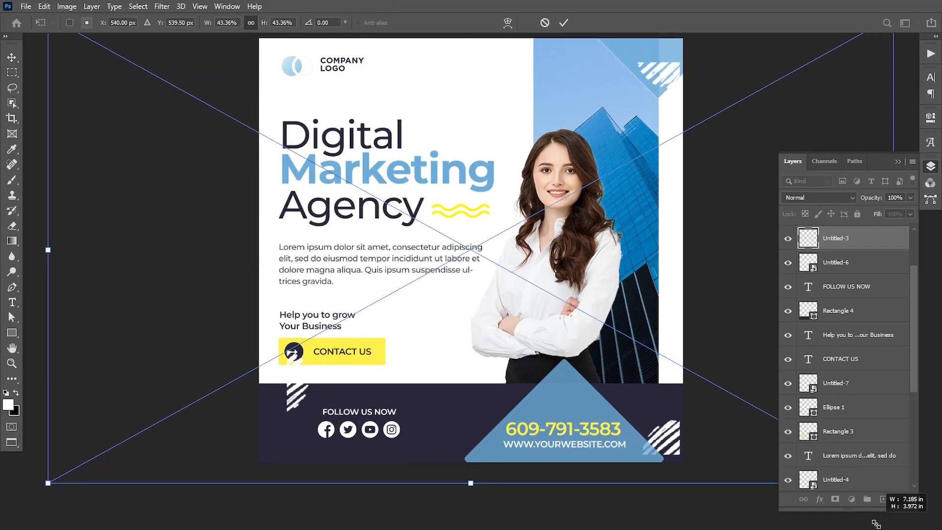
{"action": "scroll", "coordinate": [667, 360], "scroll_direction": "down", "scroll_amount": 3}
{"action": "left_click_drag", "start_coordinate": [665, 158], "coordinate": [666, 142]}
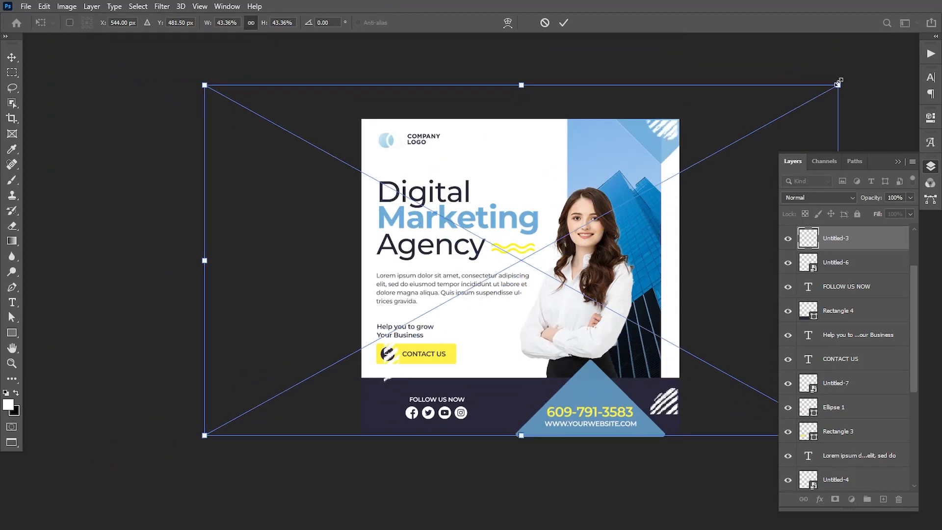
{"action": "left_click_drag", "start_coordinate": [839, 81], "coordinate": [864, 94]}
{"action": "left_click_drag", "start_coordinate": [761, 208], "coordinate": [748, 220]}
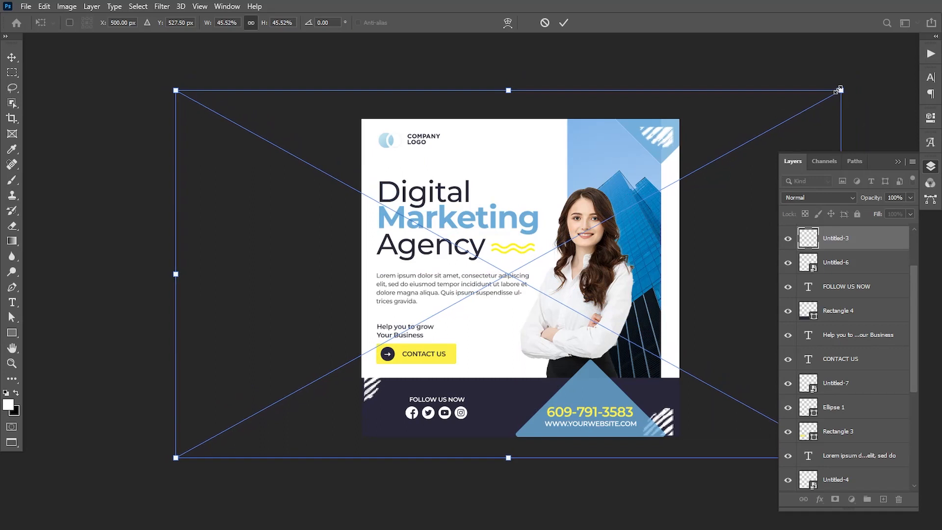
{"action": "left_click_drag", "start_coordinate": [840, 90], "coordinate": [859, 79]}
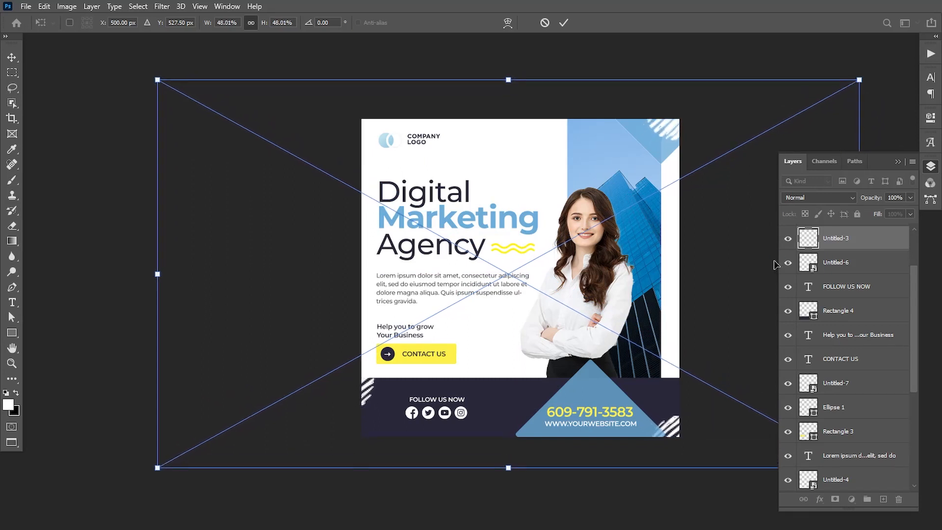
{"action": "mouse_move", "coordinate": [705, 313]}
{"action": "left_mouse_down"}
{"action": "mouse_move", "coordinate": [704, 297]}
{"action": "mouse_move", "coordinate": [709, 314]}
{"action": "left_mouse_up"}
{"action": "left_click_drag", "start_coordinate": [856, 80], "coordinate": [851, 82]}
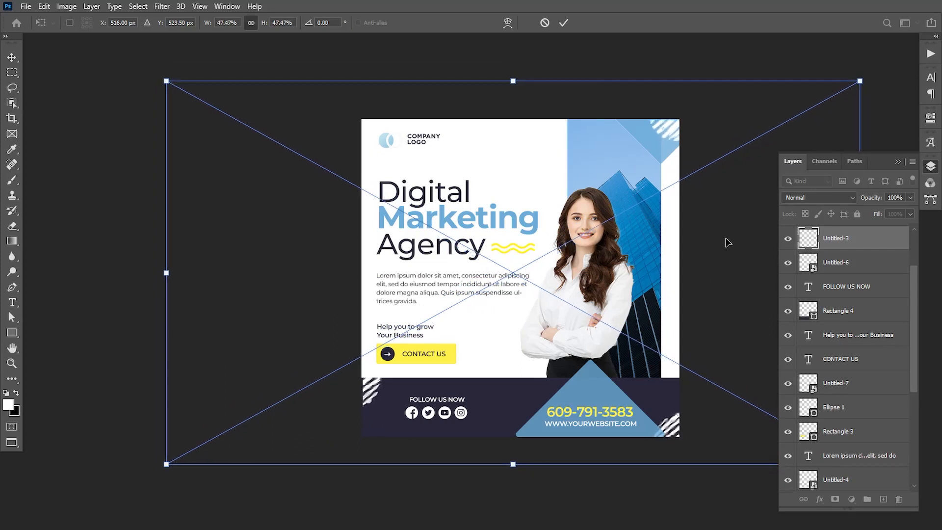
{"action": "key", "text": "Return"}
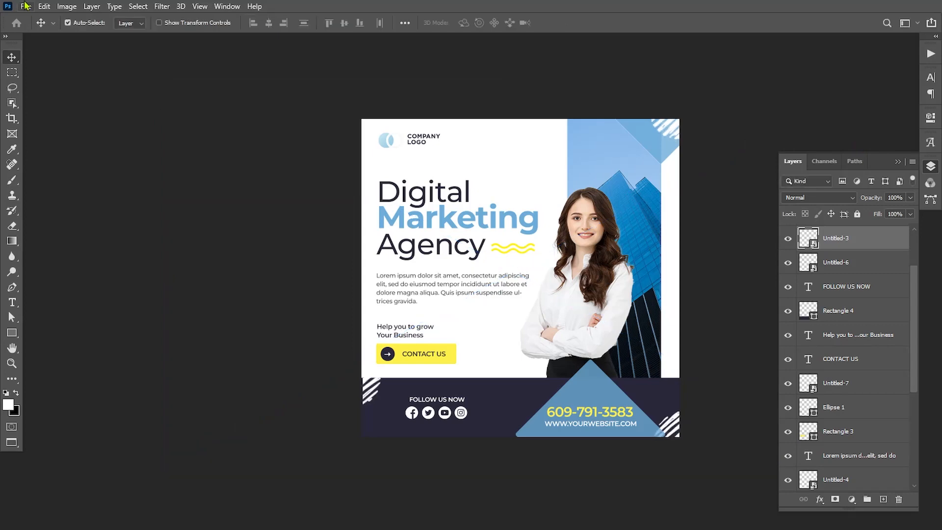
Step: Place the Untitled-5 halftone dots and move their layer below the woman's photo
{"action": "left_click", "coordinate": [25, 6]}
{"action": "left_click", "coordinate": [71, 238]}
{"action": "left_click", "coordinate": [351, 200]}
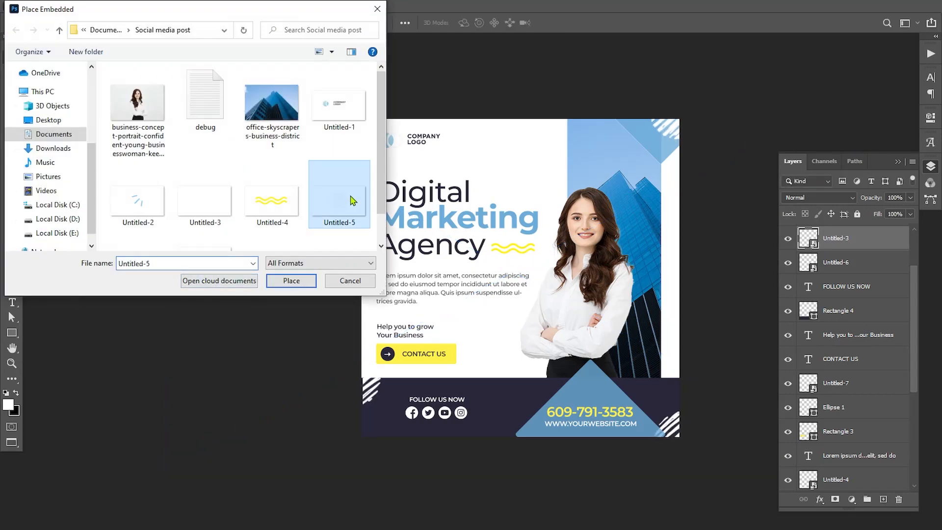
{"action": "left_click", "coordinate": [300, 280]}
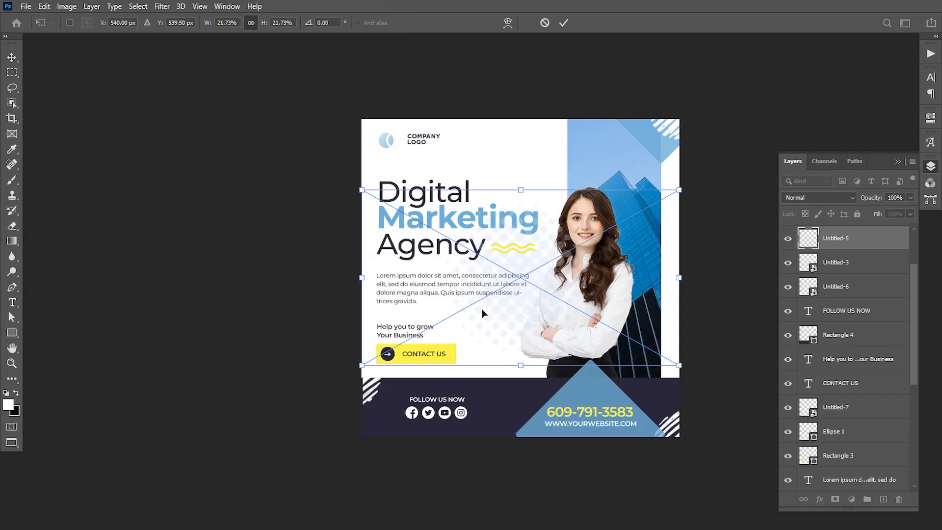
{"action": "key", "text": "Return"}
{"action": "left_click_drag", "start_coordinate": [843, 246], "coordinate": [843, 398]}
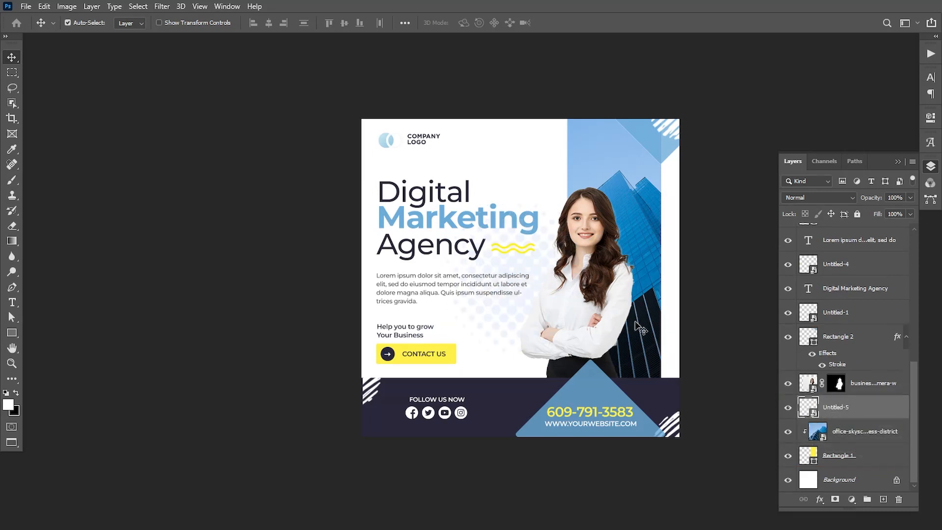
Step: Scale the dots to about 19% behind the woman, then close the Layers panel
{"action": "key", "text": "ctrl+t"}
{"action": "left_click_drag", "start_coordinate": [511, 315], "coordinate": [546, 315]}
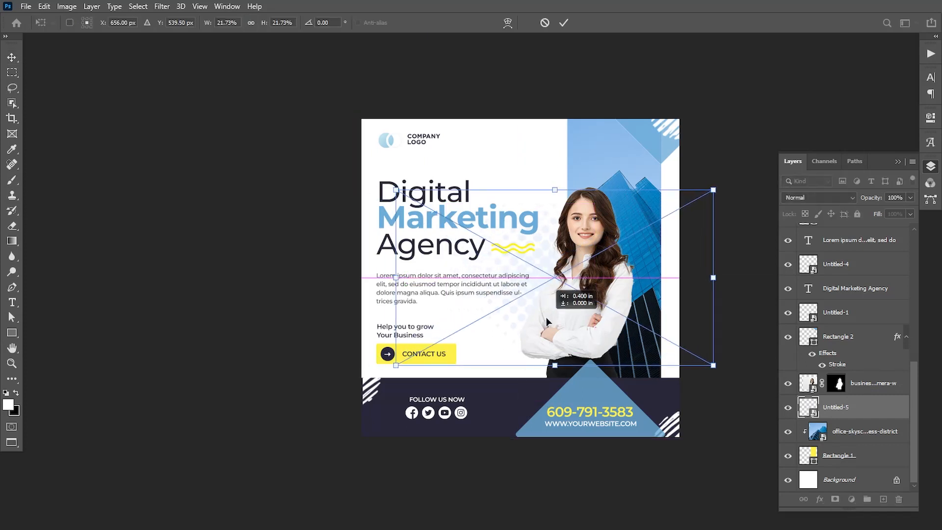
{"action": "left_click_drag", "start_coordinate": [714, 190], "coordinate": [666, 216]}
{"action": "left_click_drag", "start_coordinate": [548, 260], "coordinate": [546, 286]}
{"action": "left_click_drag", "start_coordinate": [444, 247], "coordinate": [420, 237]}
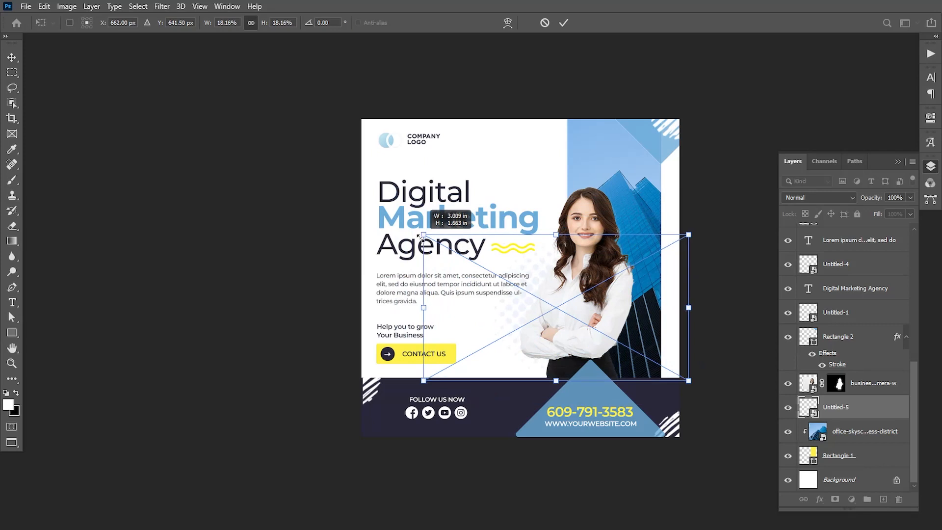
{"action": "left_click_drag", "start_coordinate": [430, 376], "coordinate": [416, 384]}
{"action": "left_click_drag", "start_coordinate": [518, 346], "coordinate": [519, 345]}
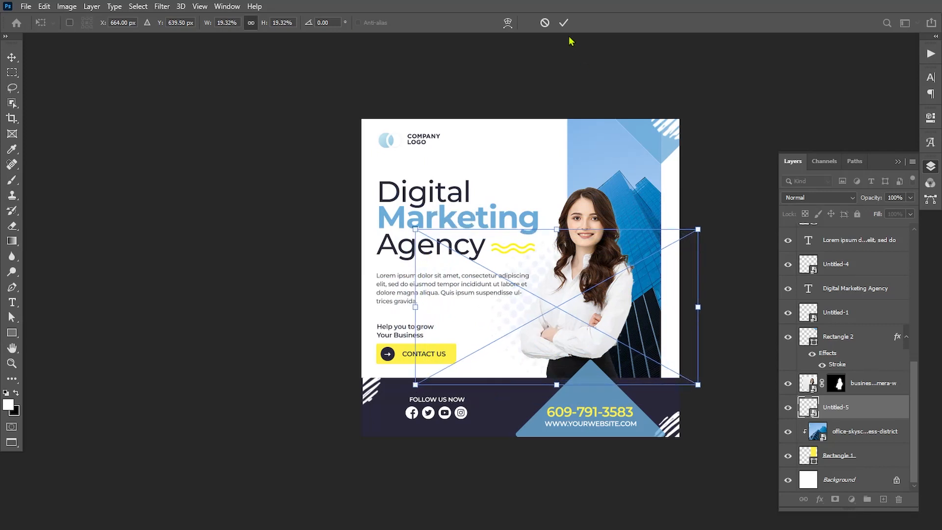
{"action": "left_click", "coordinate": [563, 22]}
{"action": "left_click", "coordinate": [898, 162]}
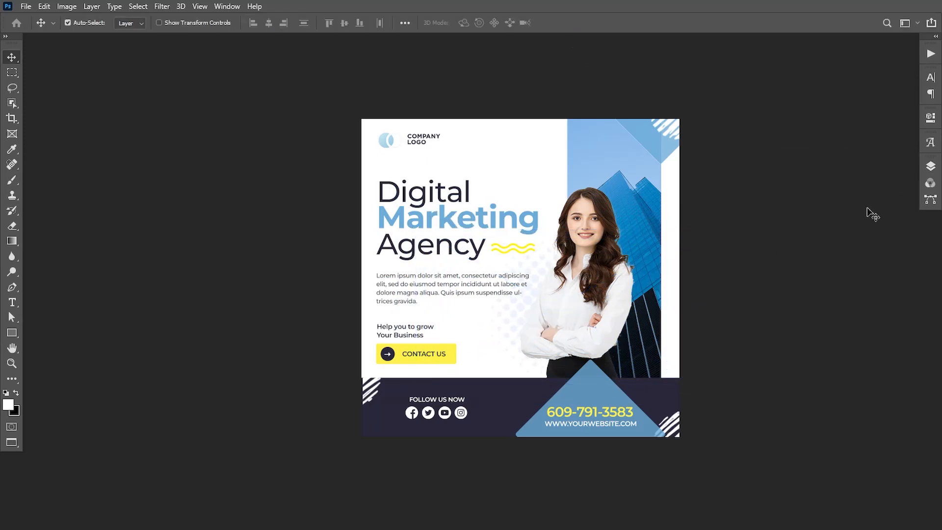
Step: Zoom in on the finished Digital Marketing Agency post and pan the view left to inspect it
{"action": "key", "text": "ctrl+plus"}
{"action": "left_click_drag", "start_coordinate": [798, 280], "coordinate": [748, 280]}
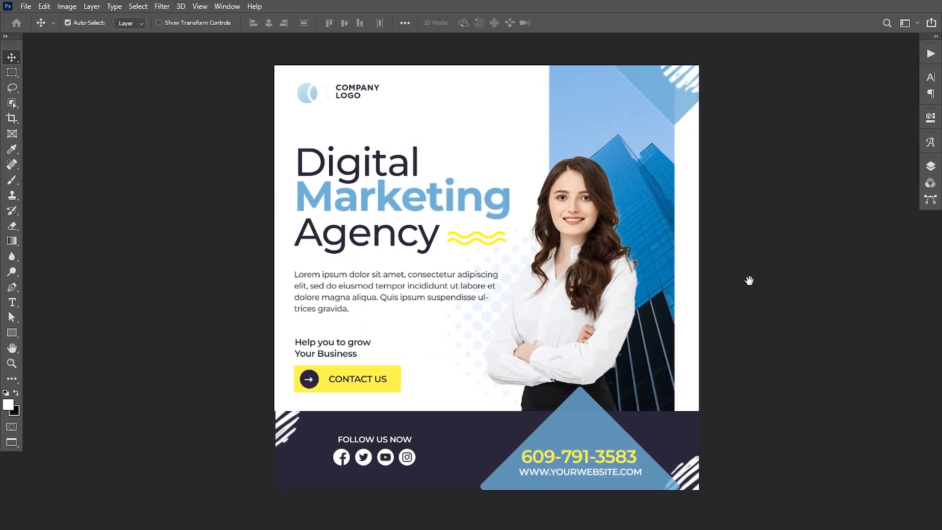
{"action": "left_click_drag", "start_coordinate": [589, 429], "coordinate": [473, 419]}
{"action": "left_click_drag", "start_coordinate": [415, 430], "coordinate": [422, 425]}
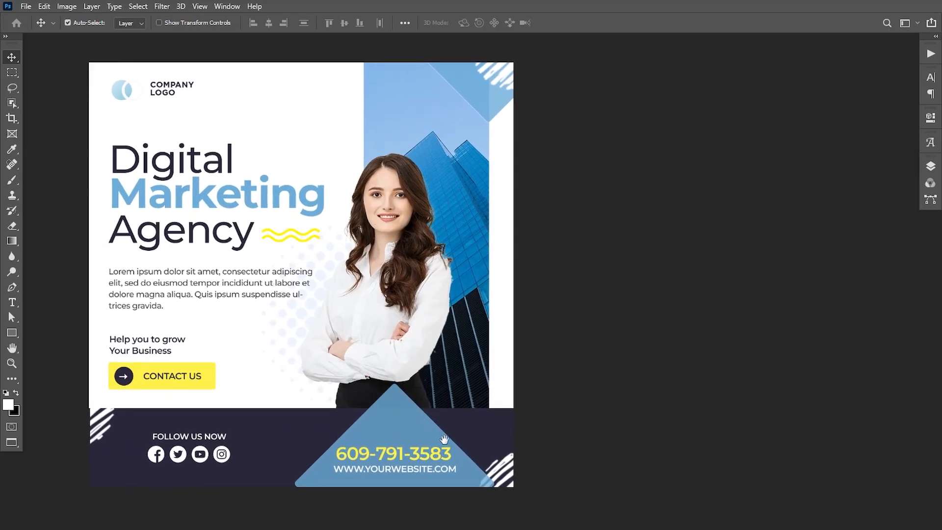